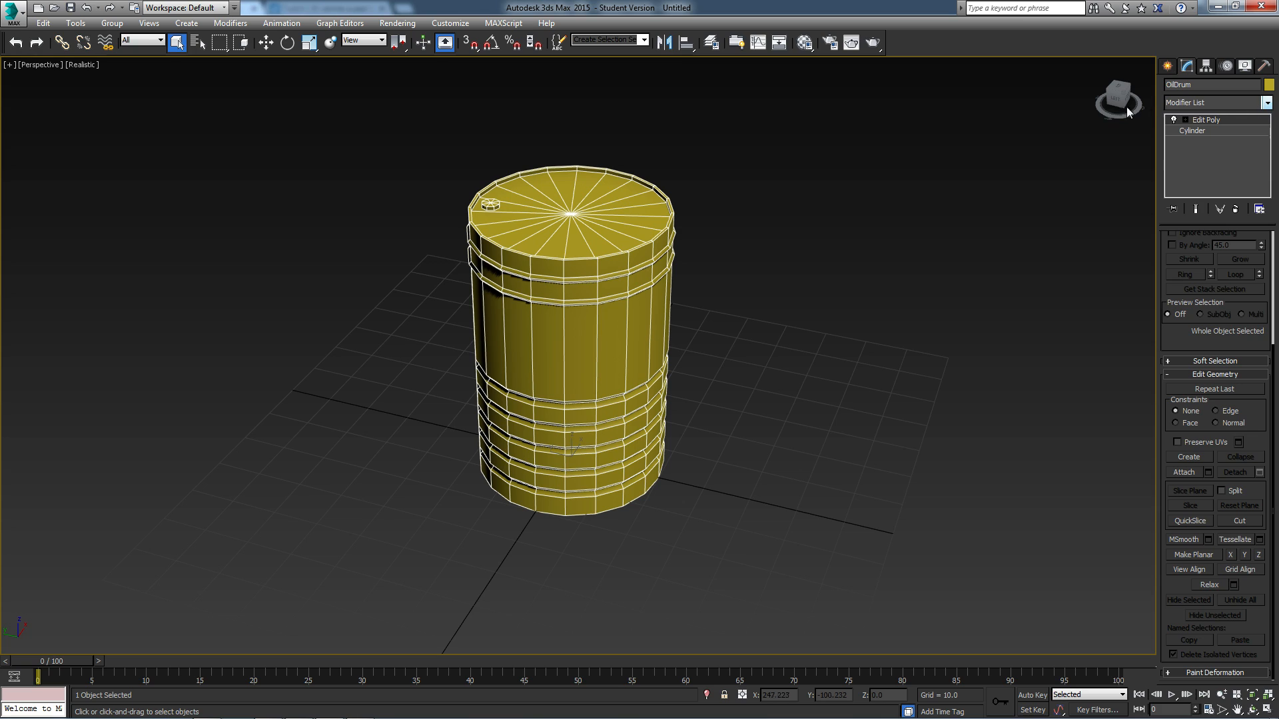
Step: Add an Unwrap UVW modifier above Edit Poly on the oil drum
{"action": "left_click", "coordinate": [1265, 103]}
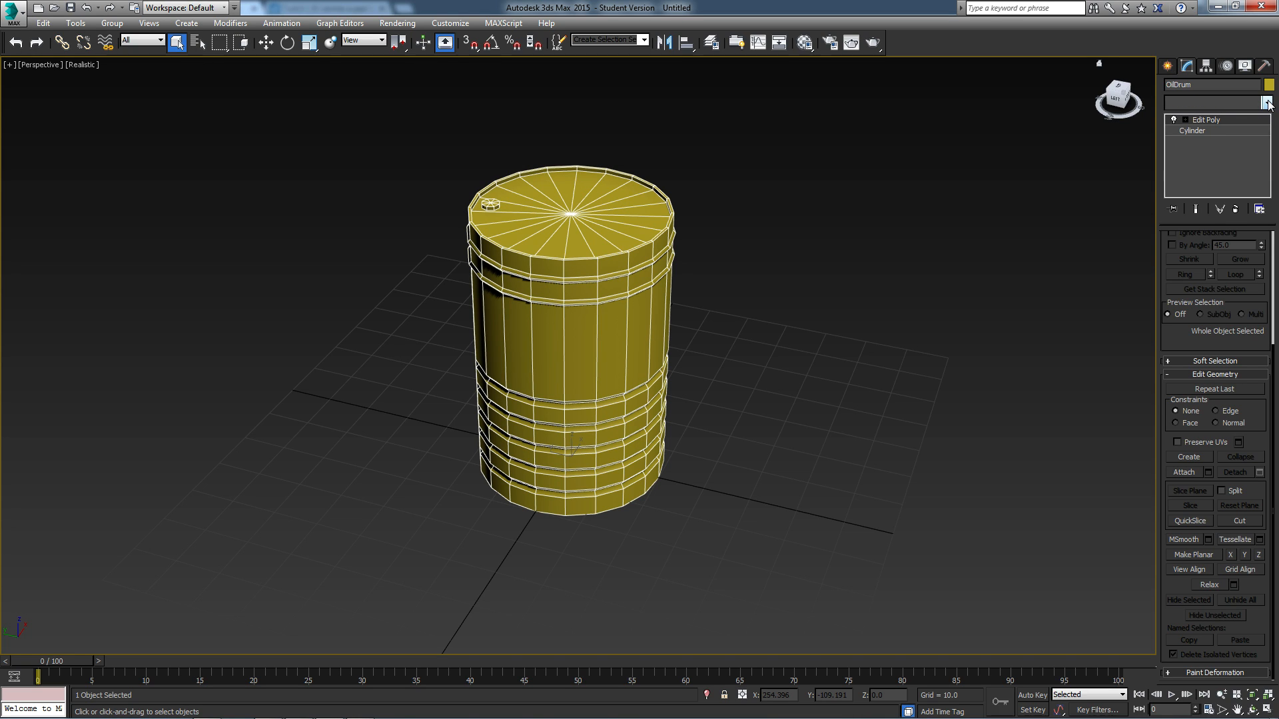
{"action": "left_click_drag", "start_coordinate": [1268, 164], "coordinate": [1269, 453]}
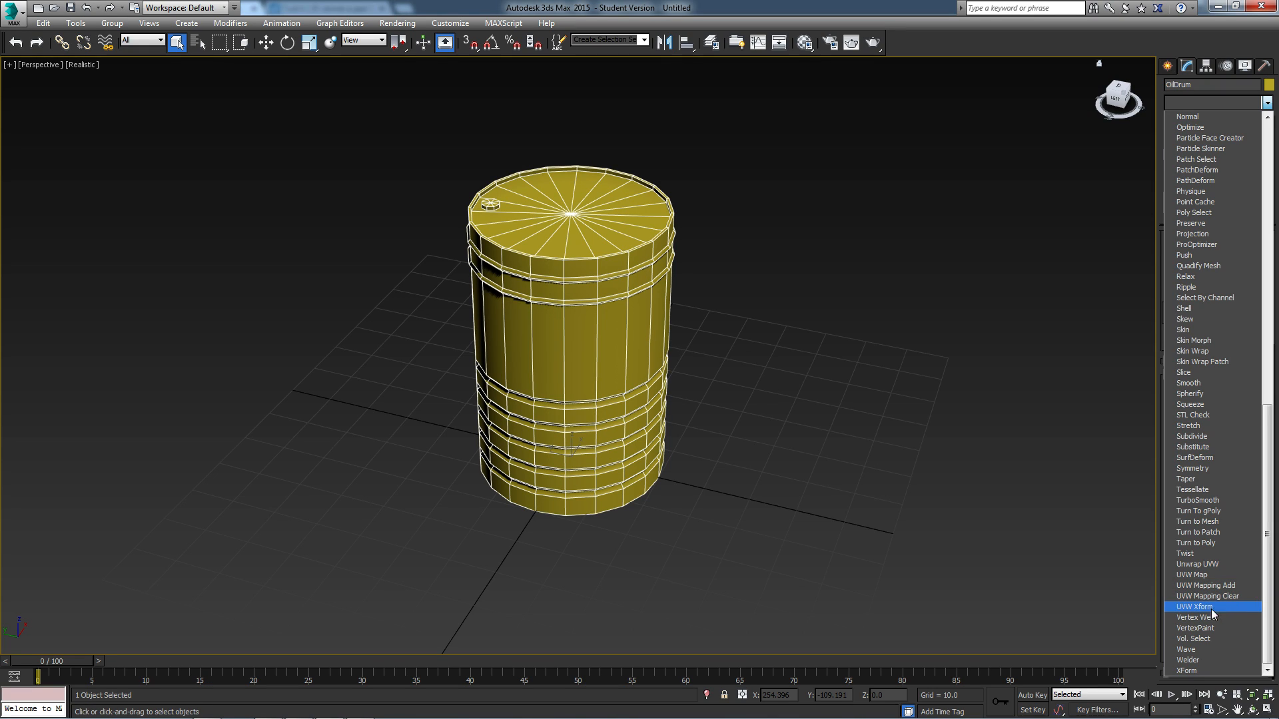
{"action": "left_click", "coordinate": [1197, 564]}
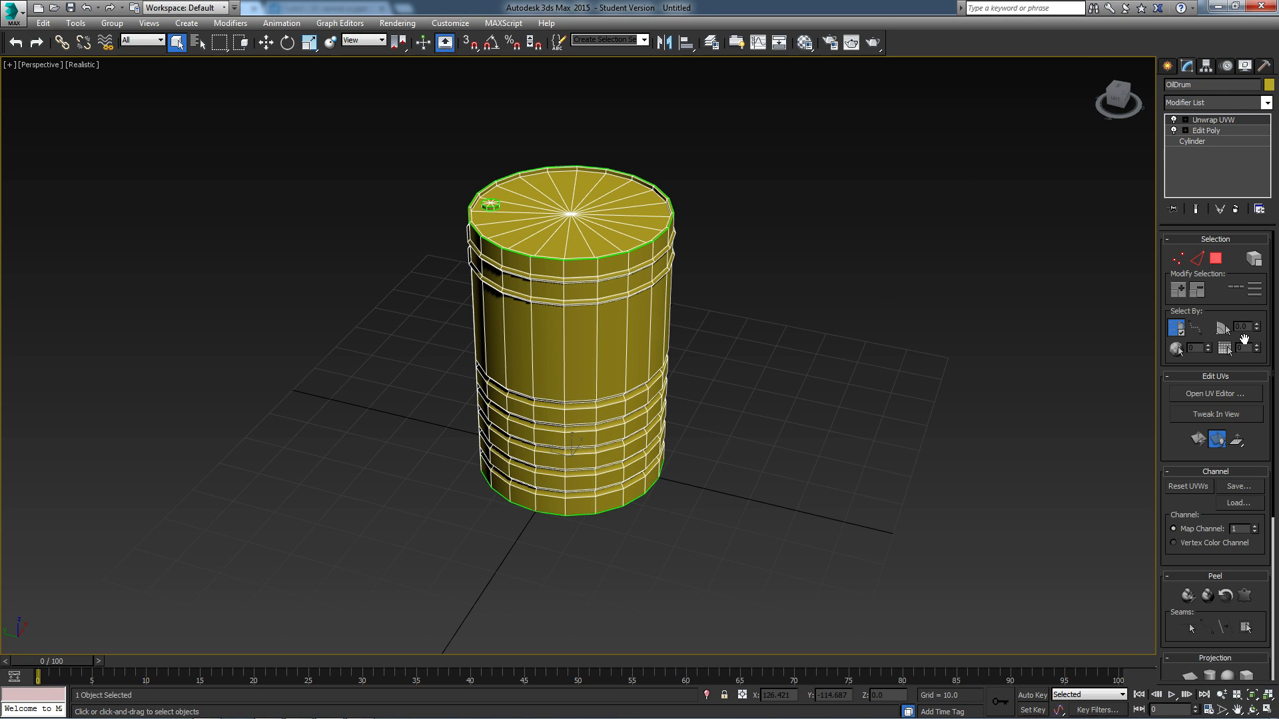
Step: Open the UV editor for the drum and place its window clear of the model
{"action": "left_click_drag", "start_coordinate": [1260, 457], "coordinate": [1266, 521]}
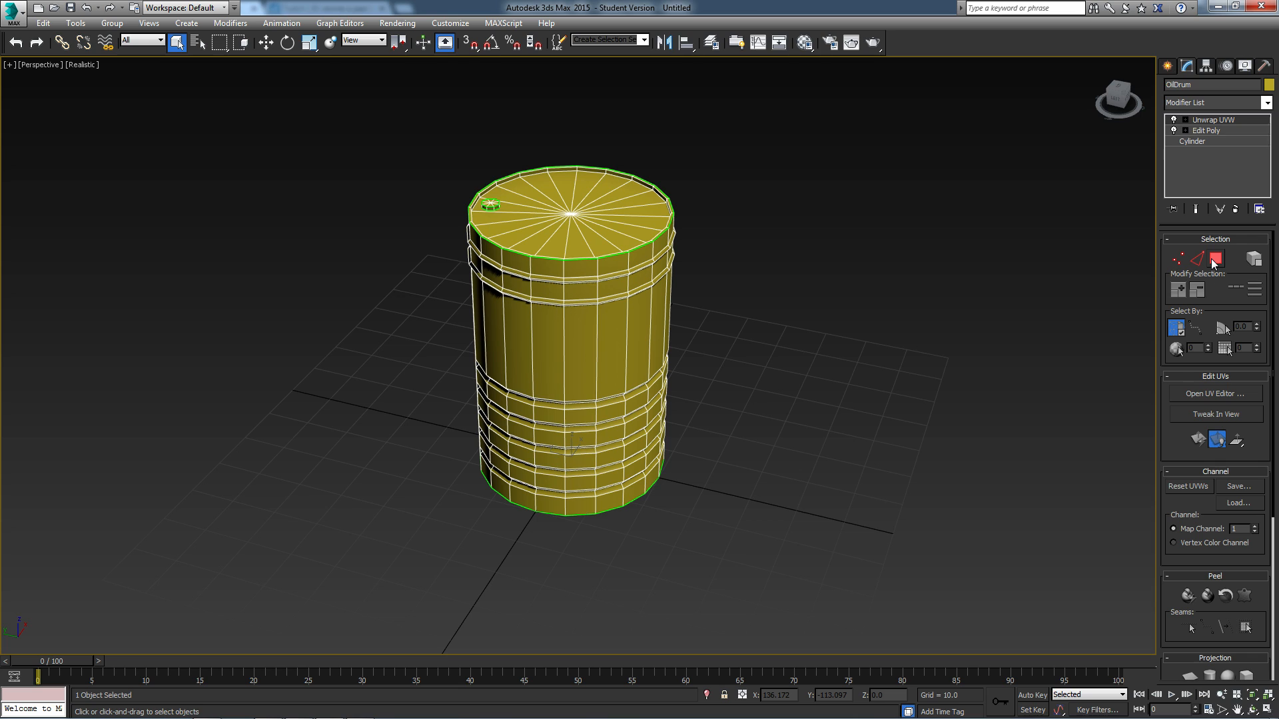
{"action": "middle_click_drag", "start_coordinate": [593, 357], "coordinate": [695, 349]}
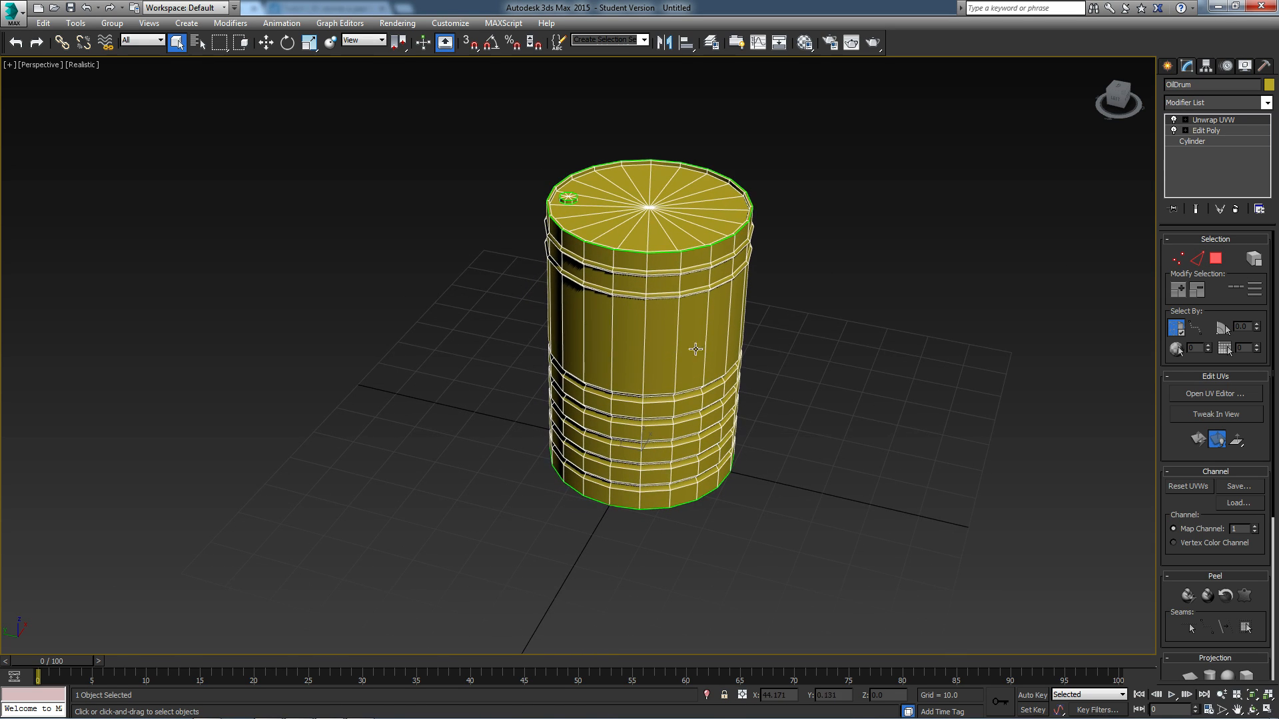
{"action": "left_click", "coordinate": [1214, 394]}
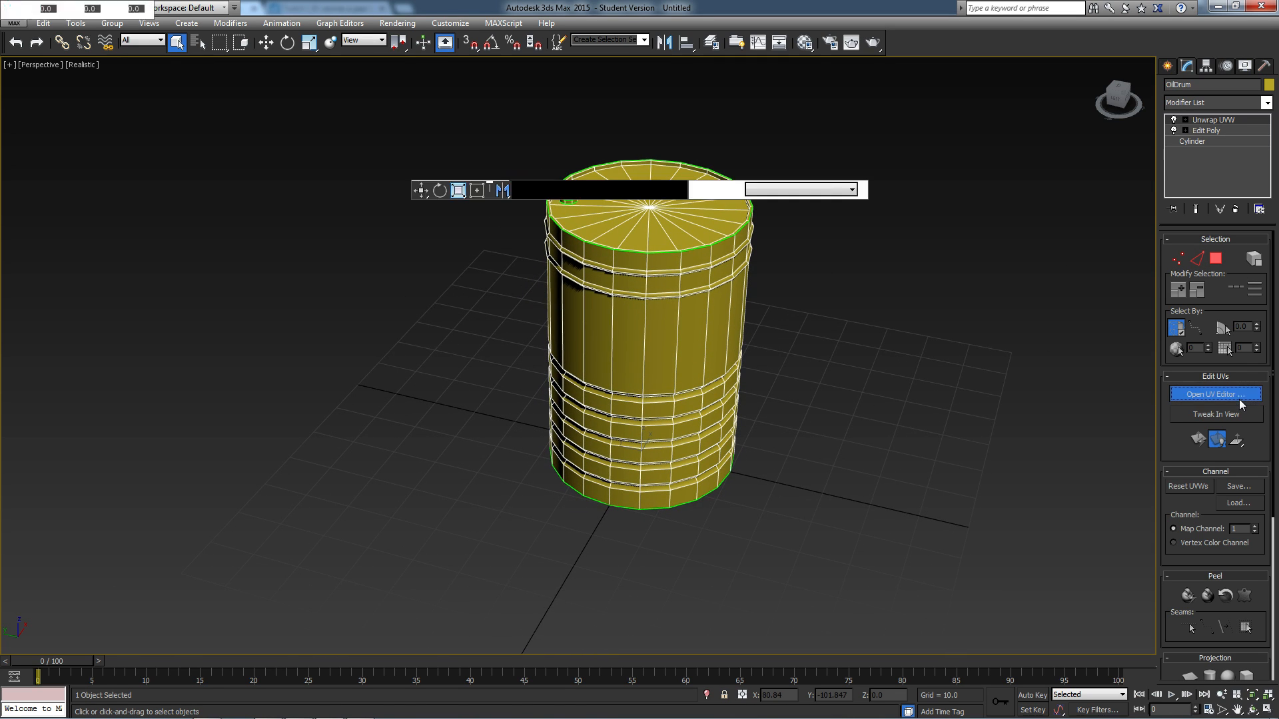
{"action": "middle_click_drag", "start_coordinate": [816, 367], "coordinate": [972, 394]}
{"action": "left_click_drag", "start_coordinate": [373, 63], "coordinate": [386, 67]}
{"action": "scroll", "coordinate": [298, 250], "scroll_direction": "down", "scroll_amount": 3}
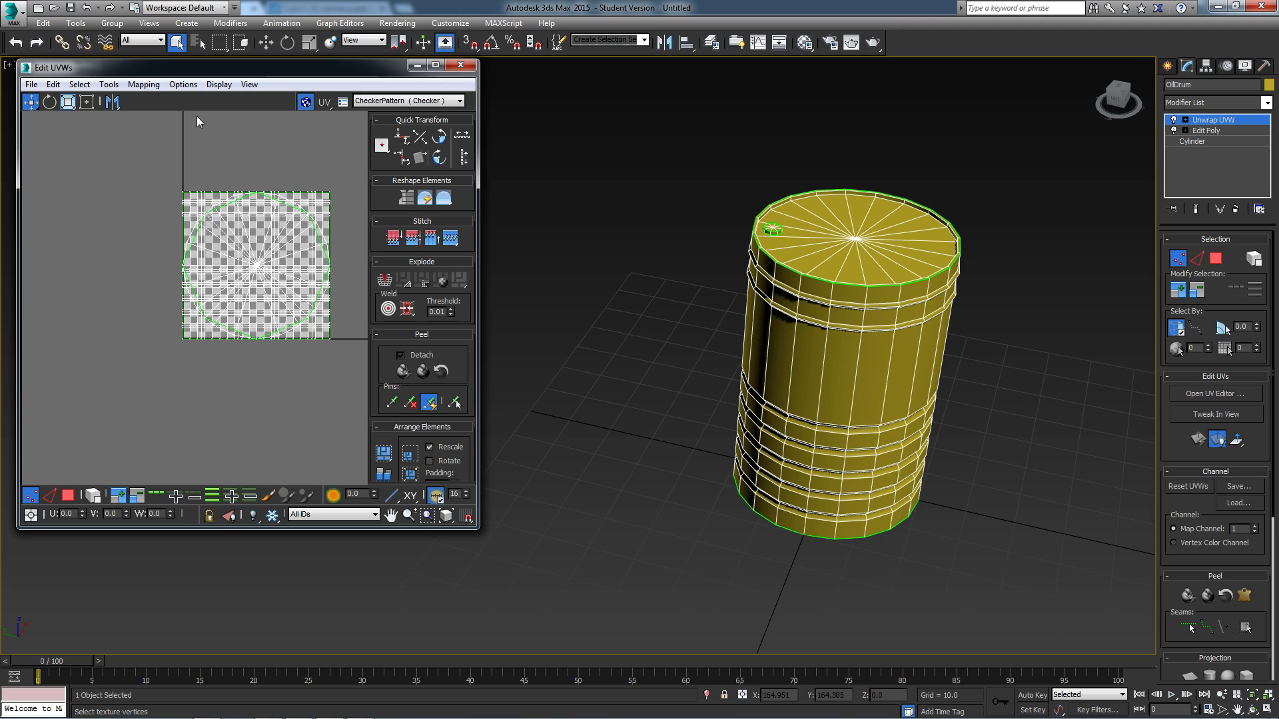
{"action": "middle_click_drag", "start_coordinate": [227, 272], "coordinate": [201, 247]}
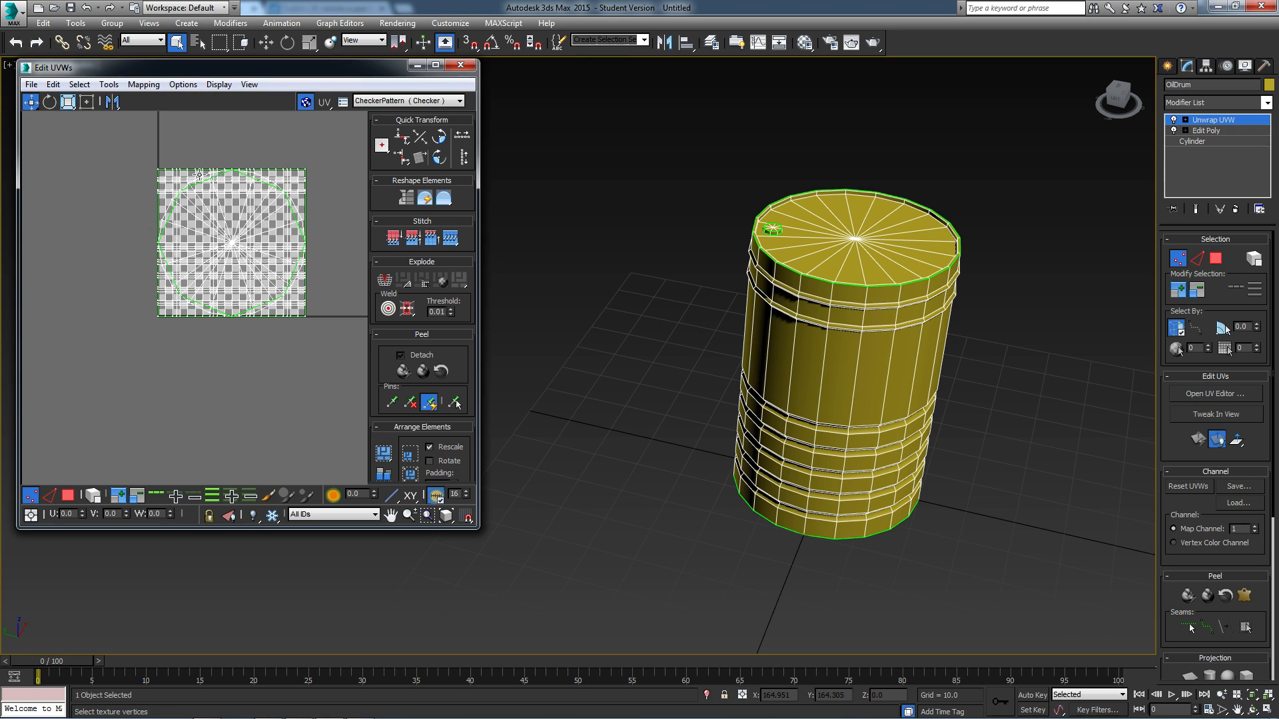
{"action": "scroll", "coordinate": [237, 299], "scroll_direction": "down", "scroll_amount": 3}
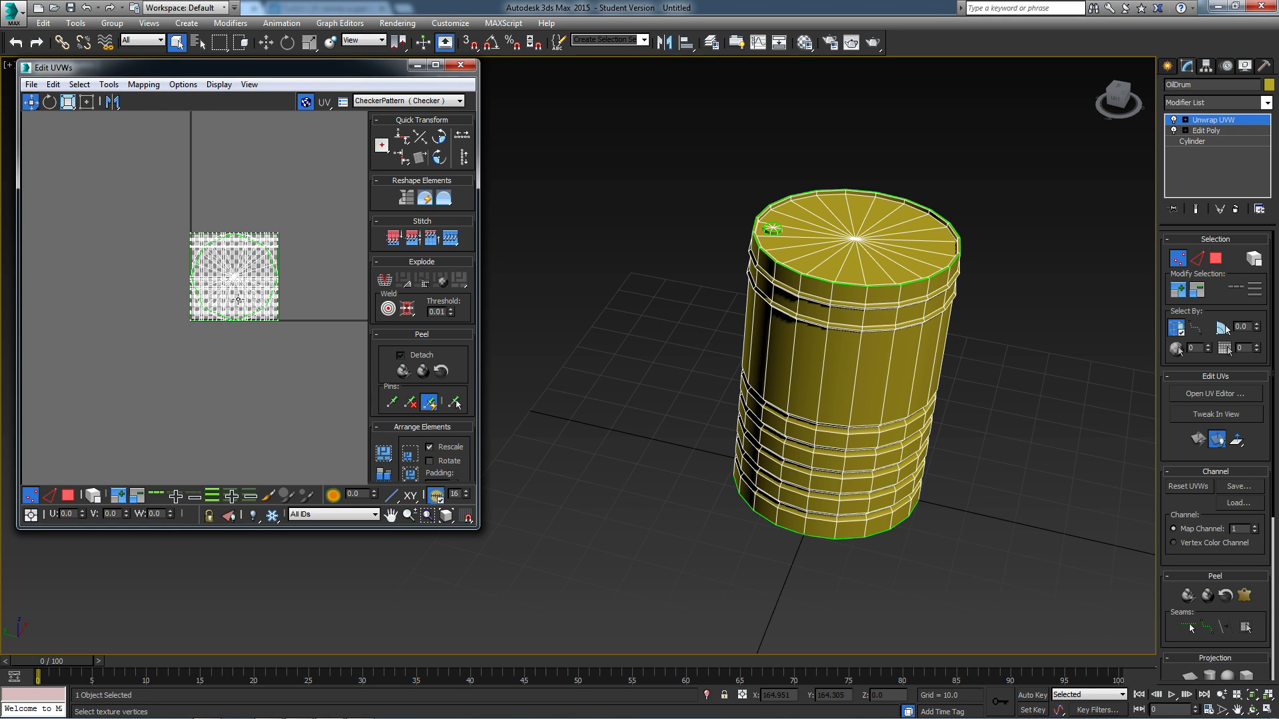
{"action": "middle_click_drag", "start_coordinate": [194, 394], "coordinate": [222, 405]}
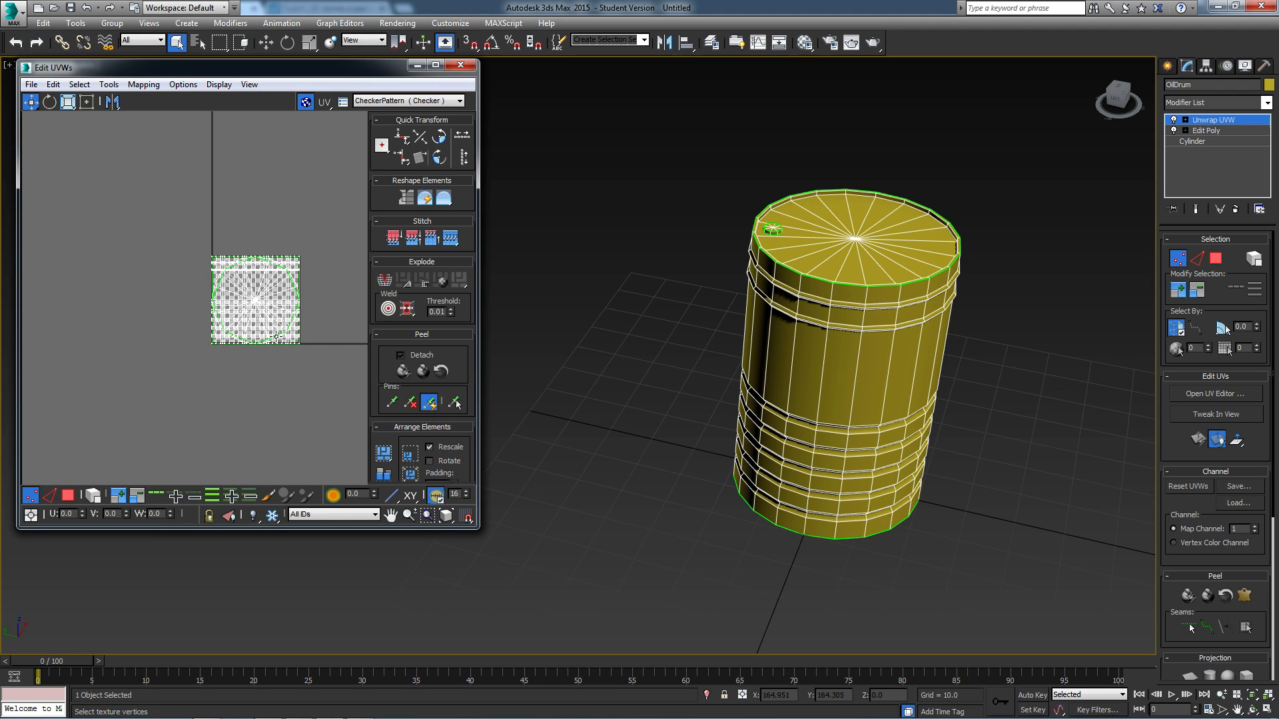
{"action": "middle_click_drag", "start_coordinate": [252, 374], "coordinate": [231, 375]}
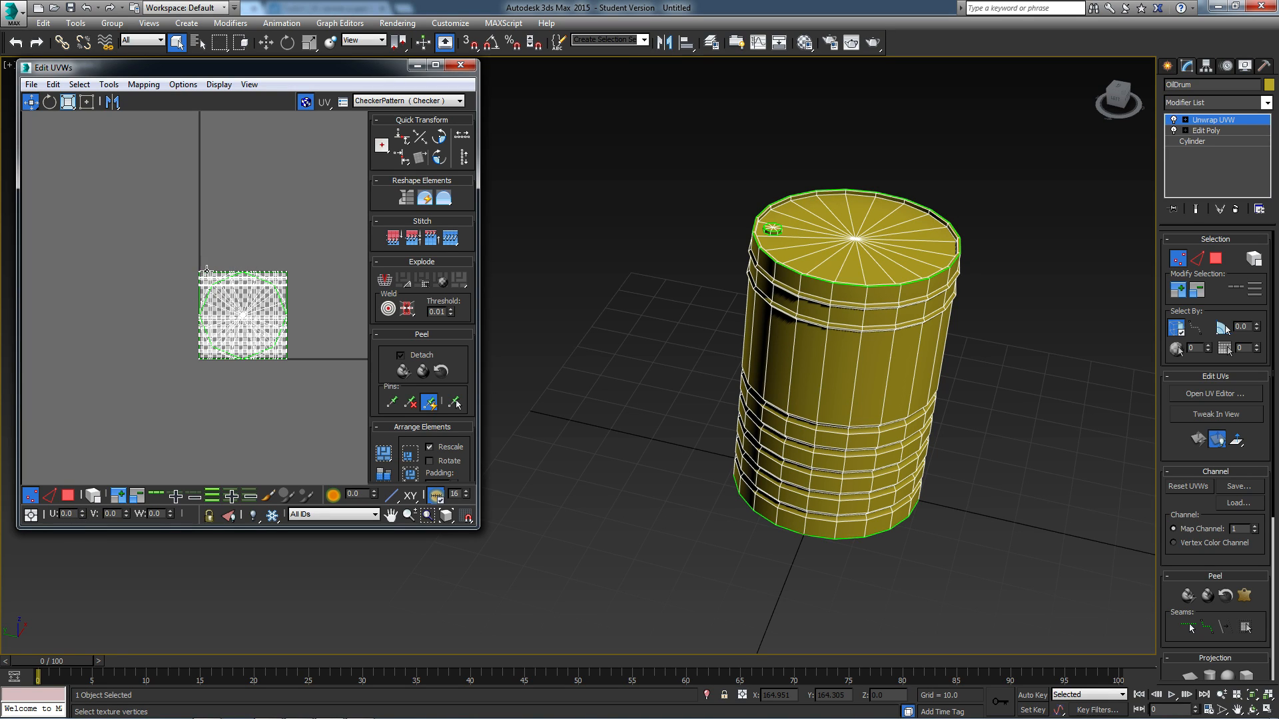
Step: Switch the UV editor to polygon selection by element and select the shell of the drum's side wall
{"action": "left_click", "coordinate": [66, 496]}
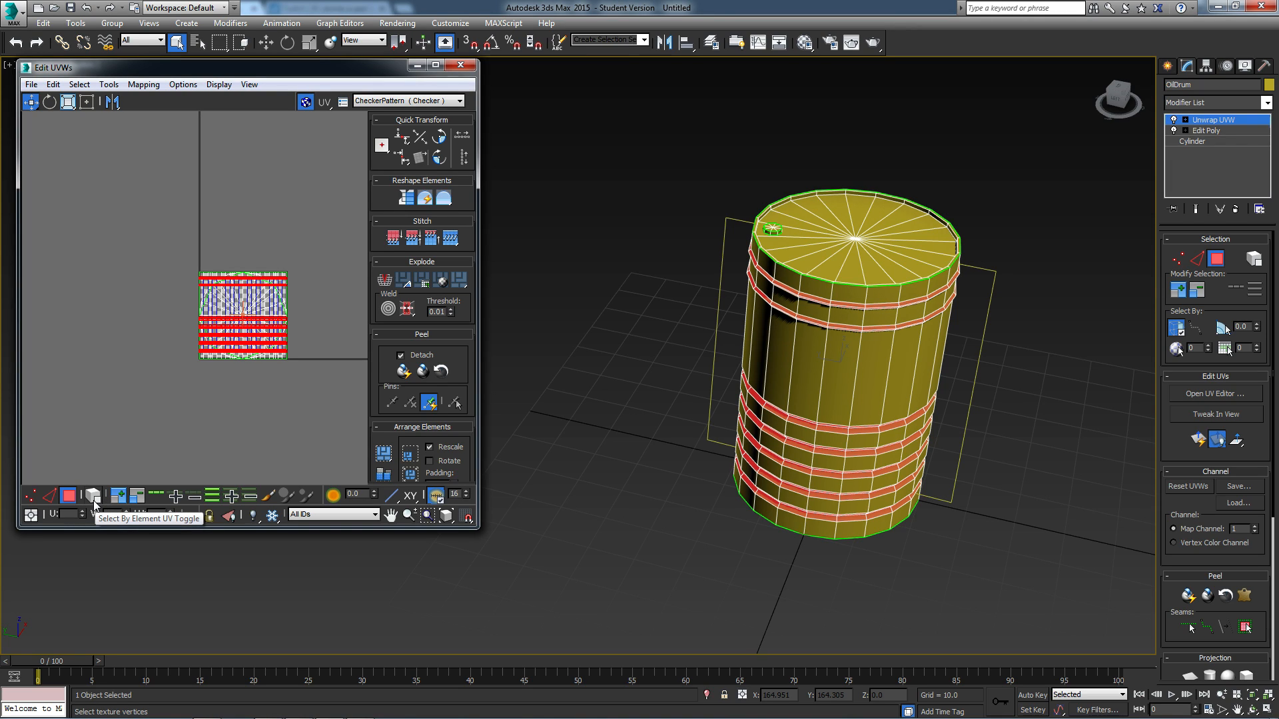
{"action": "left_click", "coordinate": [94, 499]}
{"action": "left_click", "coordinate": [126, 430]}
{"action": "mouse_move", "coordinate": [261, 374]}
{"action": "middle_mouse_down"}
{"action": "mouse_move", "coordinate": [270, 382]}
{"action": "mouse_move", "coordinate": [269, 370]}
{"action": "middle_mouse_up"}
{"action": "scroll", "coordinate": [235, 348], "scroll_direction": "up", "scroll_amount": 3}
{"action": "middle_click_drag", "start_coordinate": [261, 267], "coordinate": [226, 265]}
{"action": "scroll", "coordinate": [218, 264], "scroll_direction": "down", "scroll_amount": 2}
{"action": "middle_click_drag", "start_coordinate": [148, 200], "coordinate": [186, 269]}
{"action": "scroll", "coordinate": [186, 222], "scroll_direction": "down", "scroll_amount": 1}
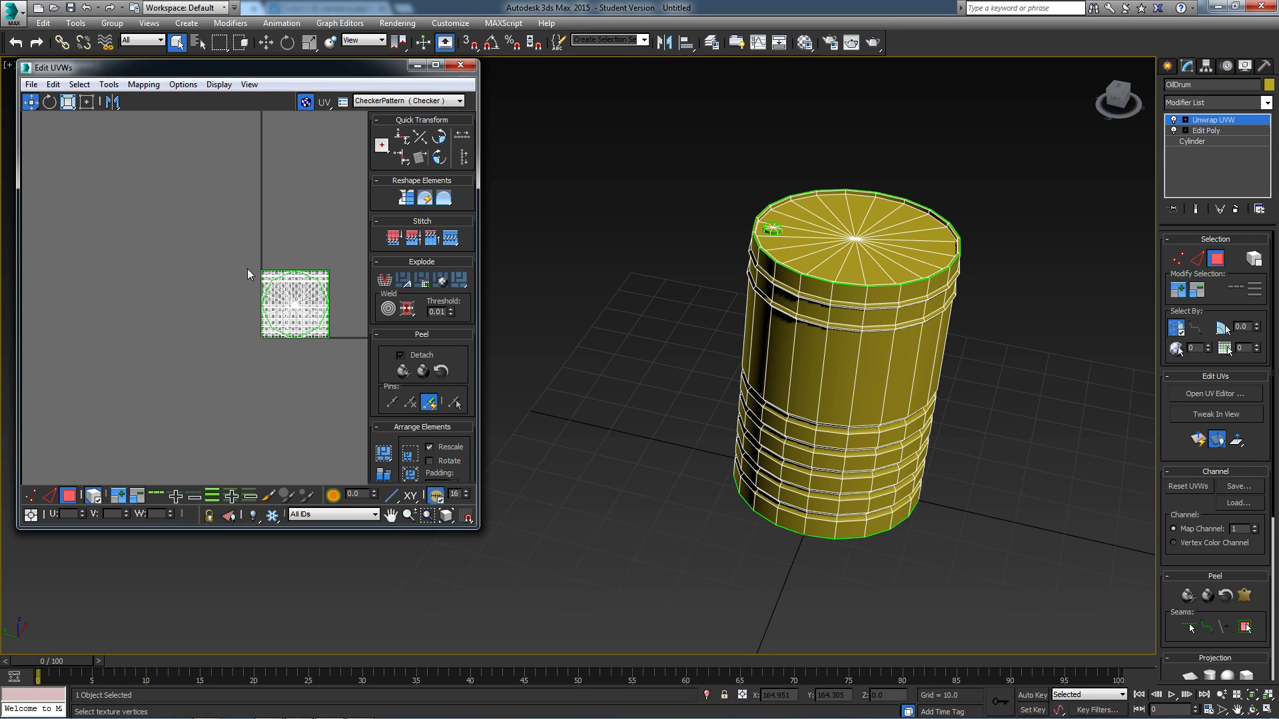
{"action": "left_click", "coordinate": [267, 273]}
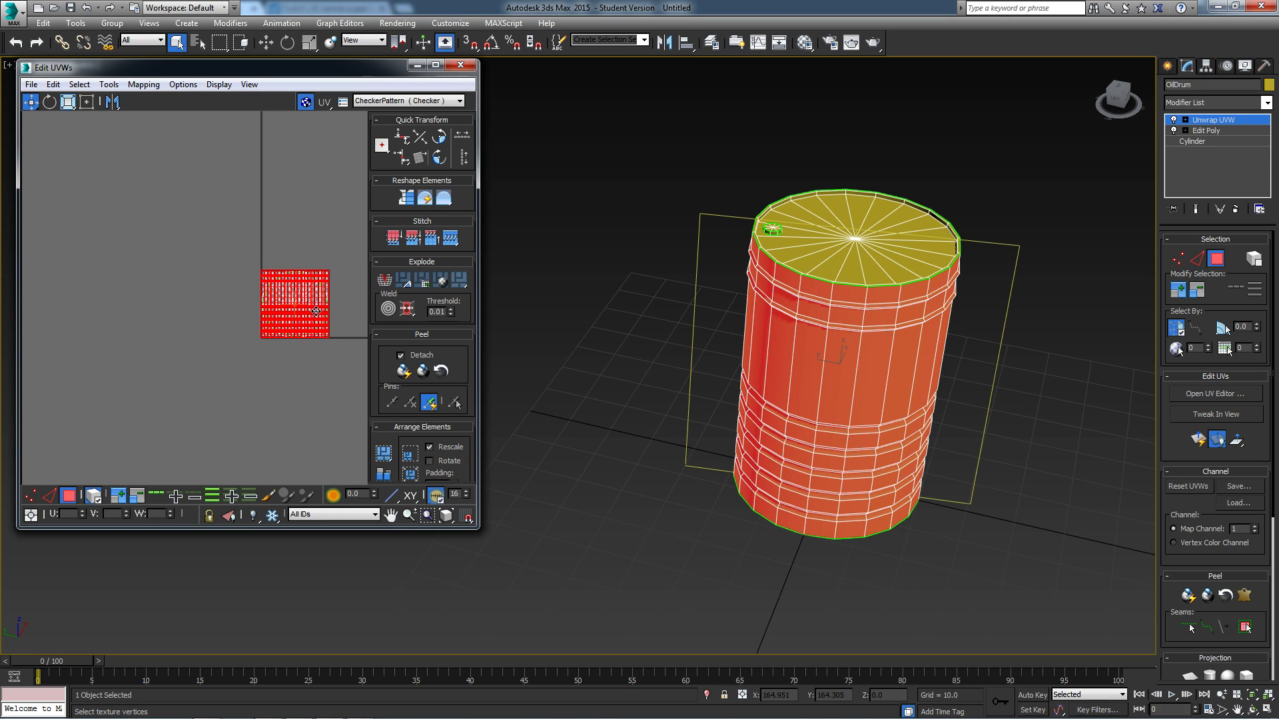
Step: Move the UV shell of the small cap's side faces off the tile, above and left of it
{"action": "left_click", "coordinate": [248, 275]}
{"action": "scroll", "coordinate": [250, 270], "scroll_direction": "up", "scroll_amount": 6}
{"action": "left_click", "coordinate": [236, 235]}
{"action": "middle_click_drag", "start_coordinate": [237, 234], "coordinate": [128, 185]}
{"action": "scroll", "coordinate": [136, 190], "scroll_direction": "down", "scroll_amount": 4}
{"action": "middle_click_drag", "start_coordinate": [127, 242], "coordinate": [138, 246]}
{"action": "middle_click_drag", "start_coordinate": [112, 356], "coordinate": [257, 357]}
{"action": "scroll", "coordinate": [219, 417], "scroll_direction": "down", "scroll_amount": 4}
{"action": "left_click_drag", "start_coordinate": [277, 300], "coordinate": [207, 216]}
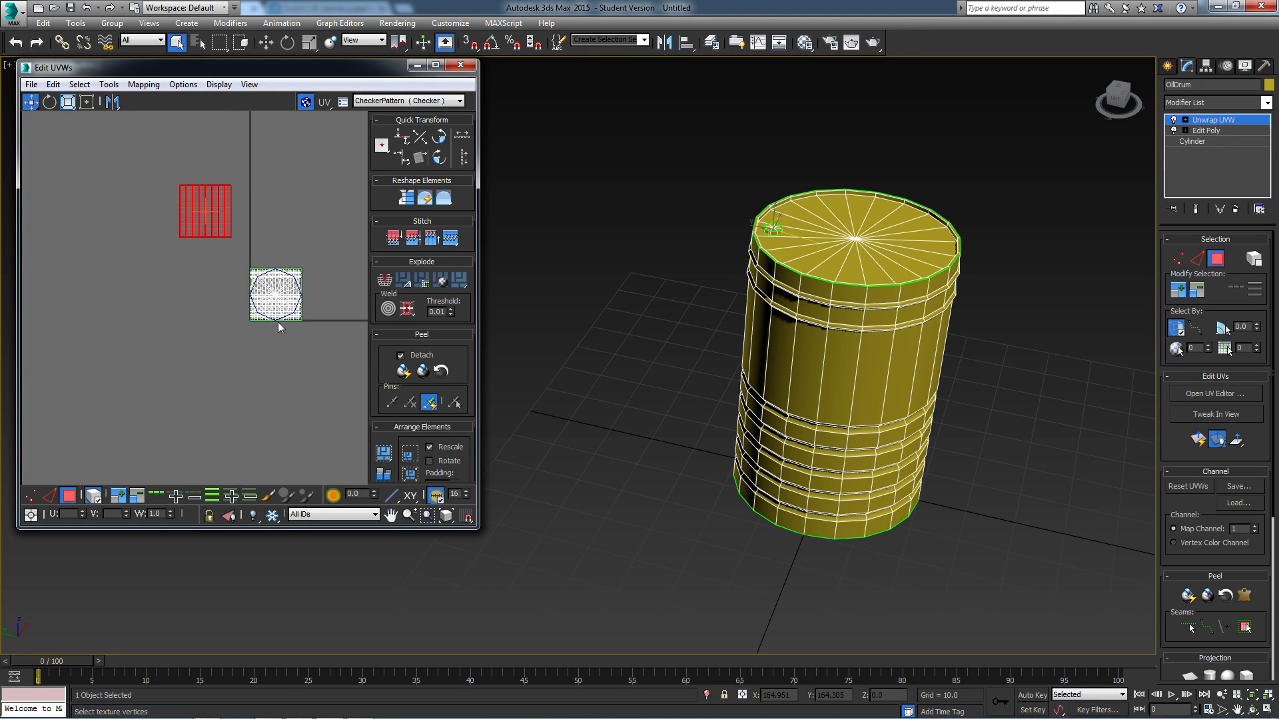
Step: Separate the drum's side shell and the three circular shells by moving them off the UV tile to empty areas below it
{"action": "left_click", "coordinate": [254, 274]}
{"action": "left_click_drag", "start_coordinate": [254, 274], "coordinate": [143, 324]}
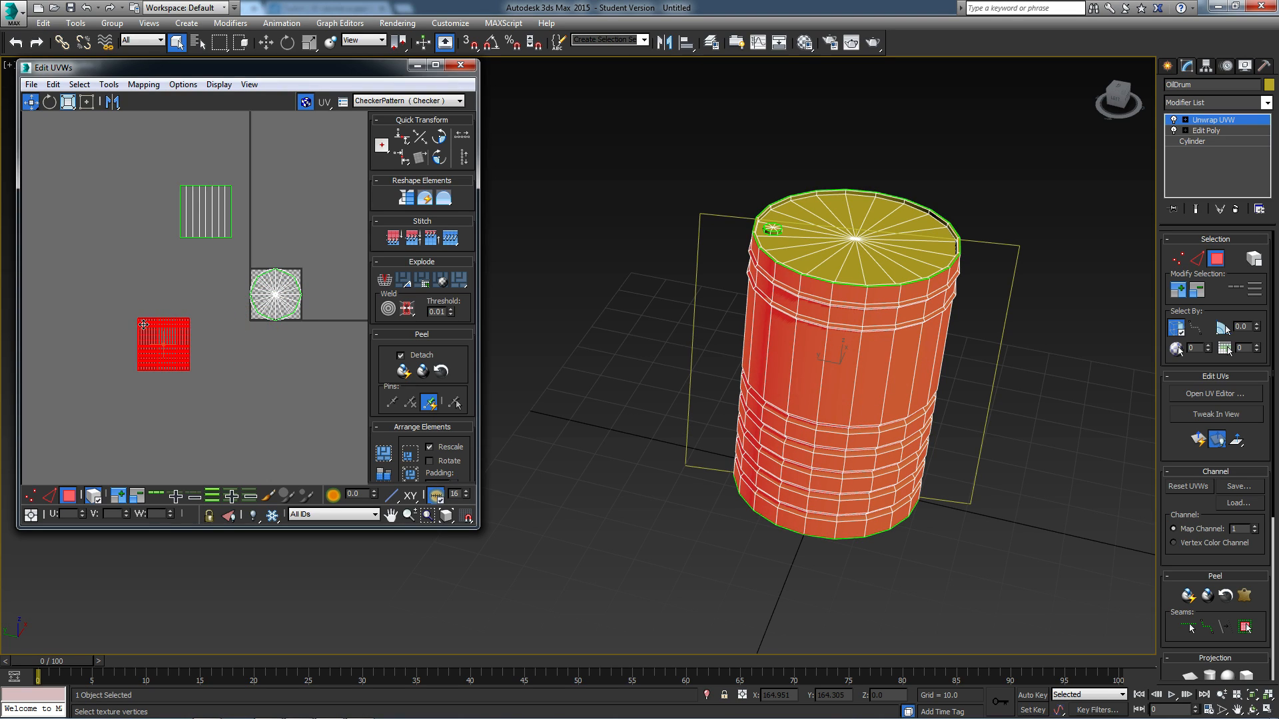
{"action": "left_click", "coordinate": [272, 298]}
{"action": "left_click_drag", "start_coordinate": [271, 299], "coordinate": [313, 381]}
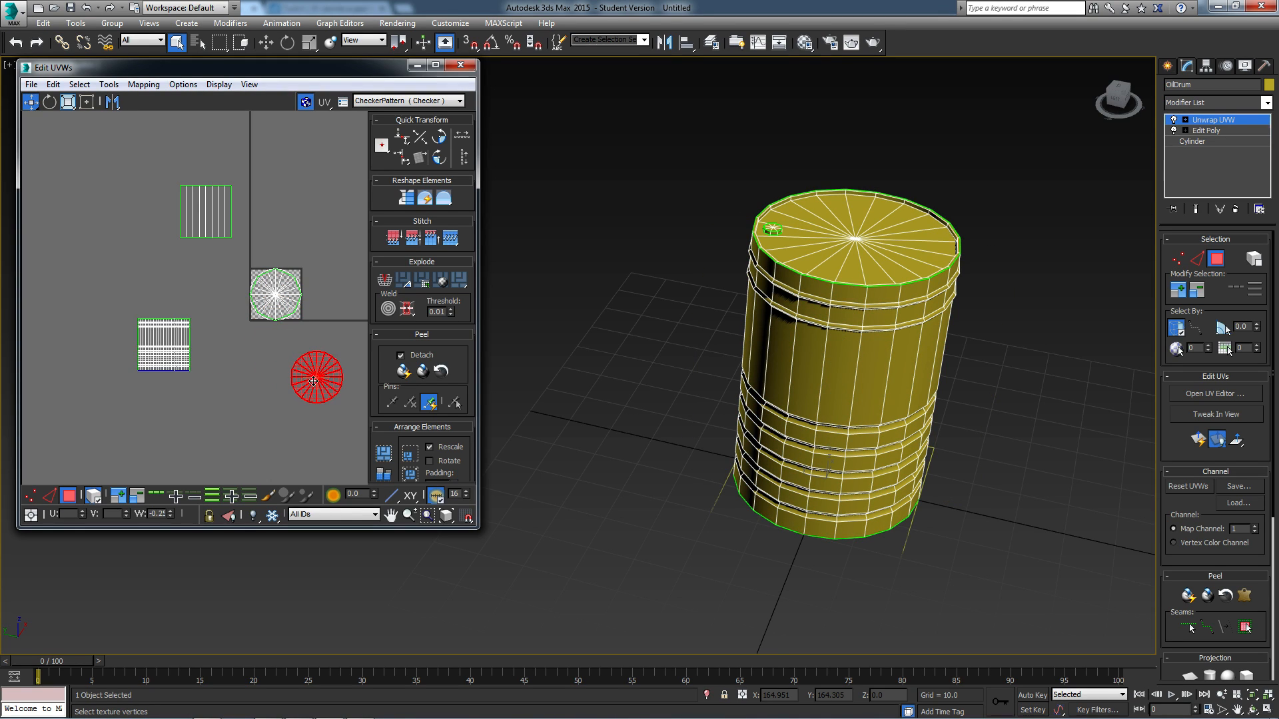
{"action": "left_click", "coordinate": [276, 297]}
{"action": "left_click_drag", "start_coordinate": [276, 296], "coordinate": [210, 458]}
{"action": "middle_click_drag", "start_coordinate": [256, 445], "coordinate": [261, 356]}
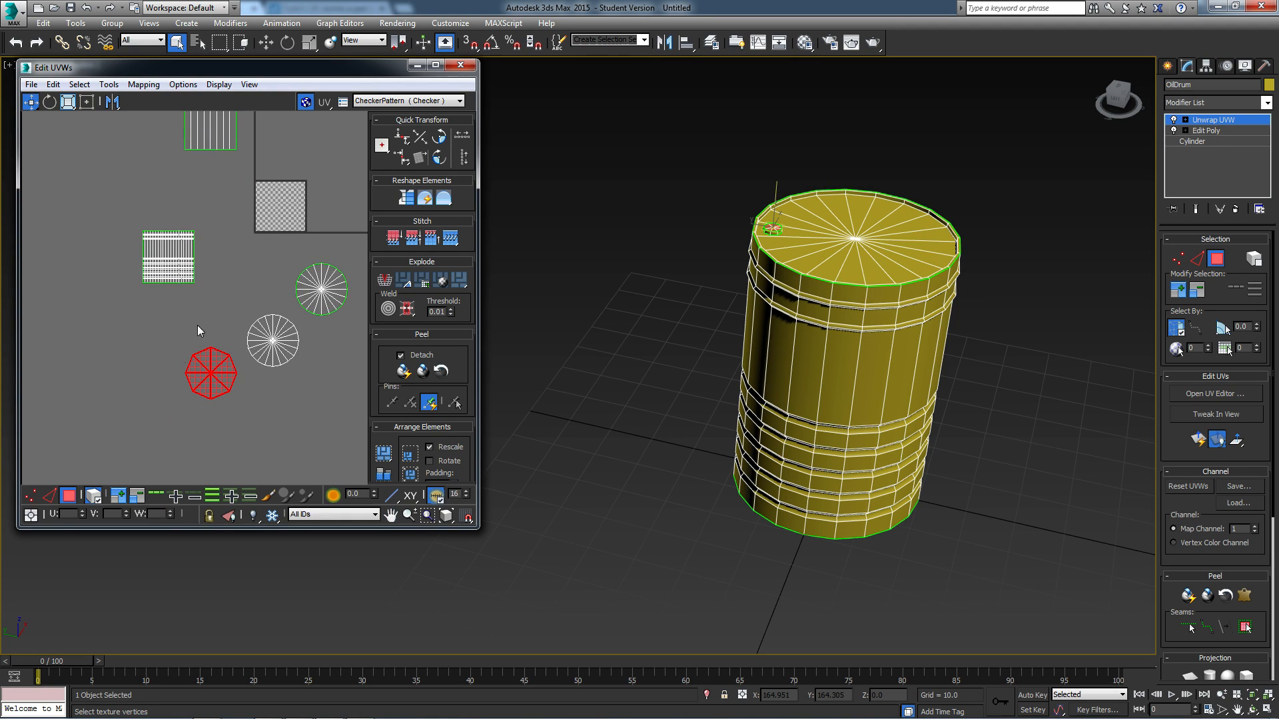
Step: Place the small cap's side shell directly above the drum's side shell and clear the selection
{"action": "middle_click_drag", "start_coordinate": [810, 289], "coordinate": [810, 325]}
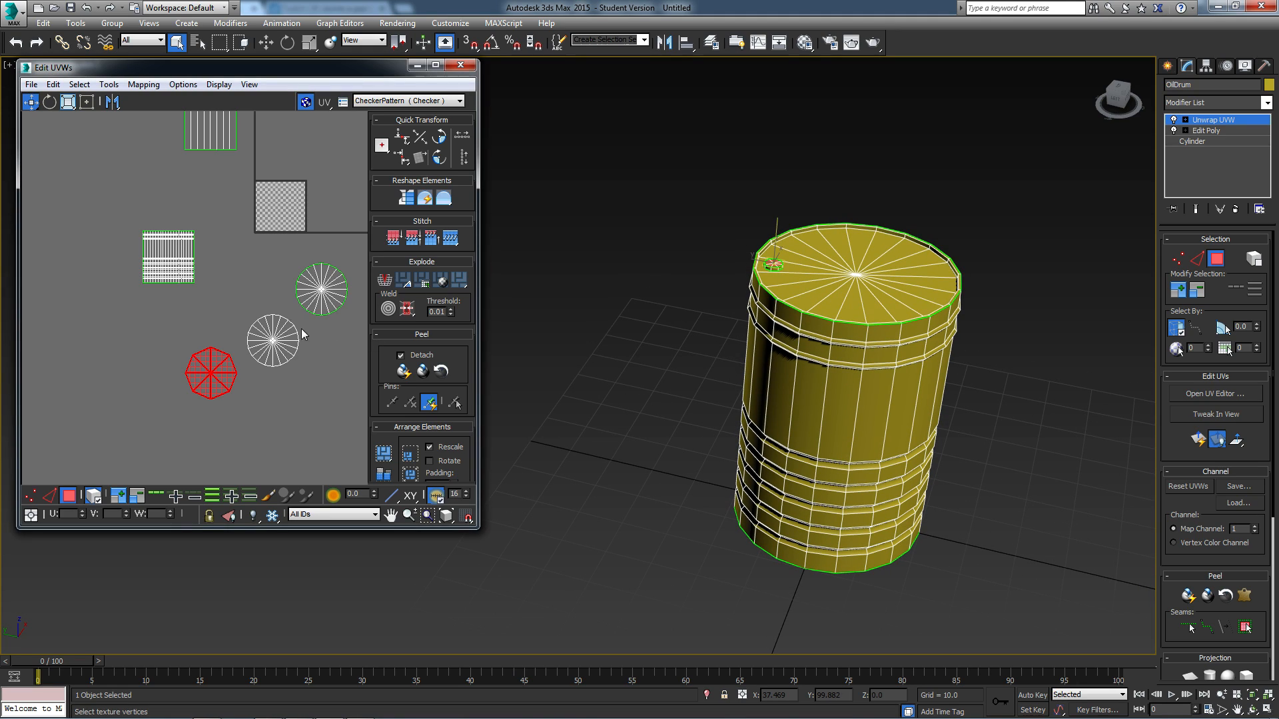
{"action": "middle_click_drag", "start_coordinate": [237, 242], "coordinate": [217, 267]}
{"action": "left_click_drag", "start_coordinate": [206, 162], "coordinate": [163, 238]}
{"action": "left_click", "coordinate": [186, 283]}
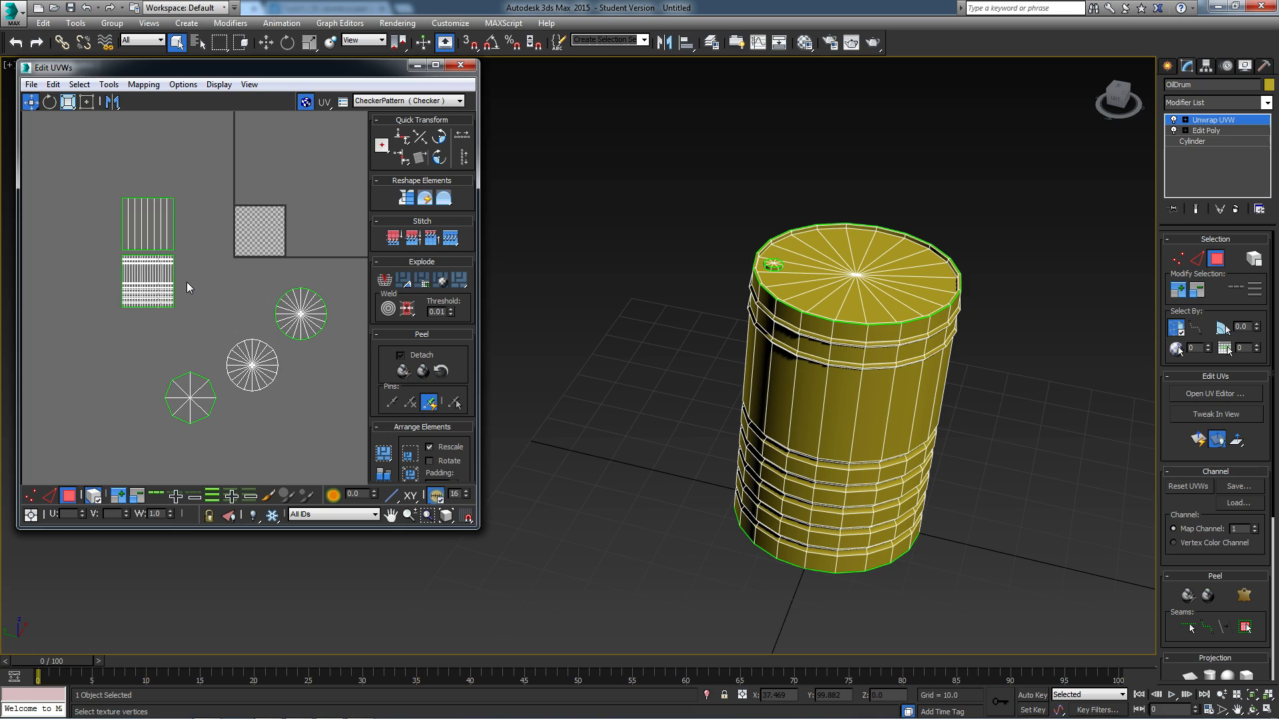
{"action": "middle_click_drag", "start_coordinate": [212, 264], "coordinate": [202, 237]}
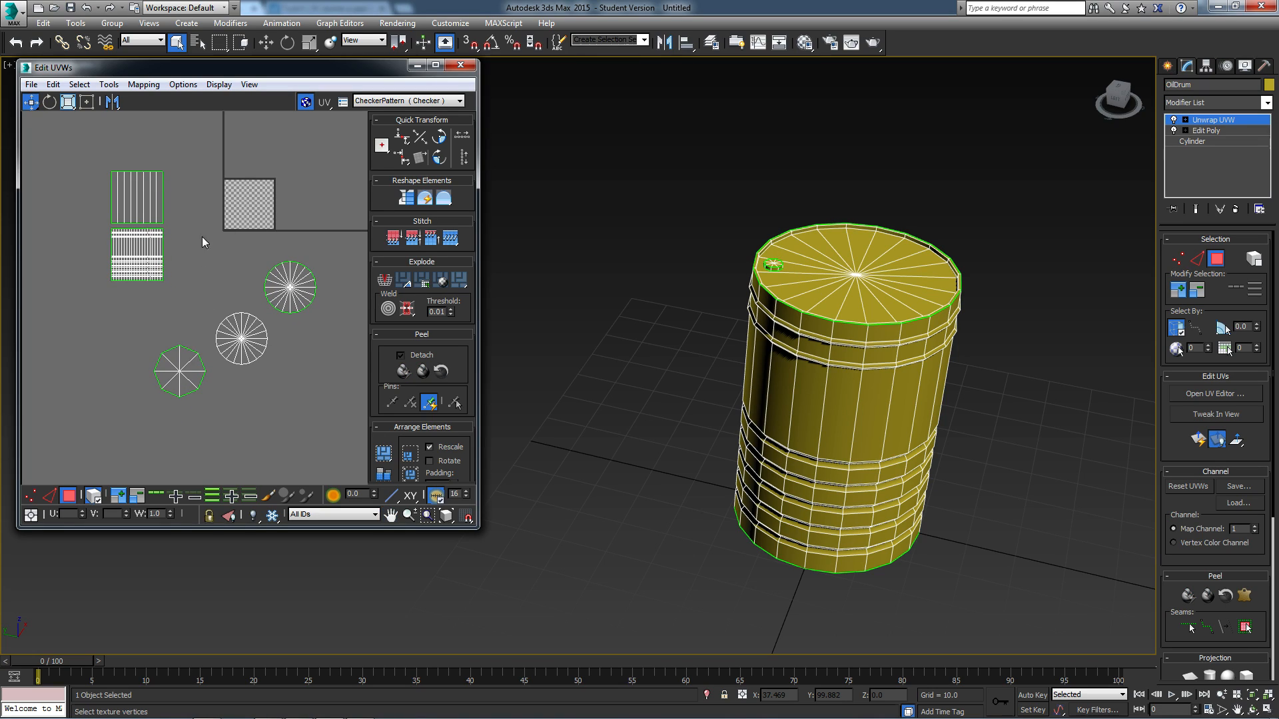
Step: Select the small cap's side shell and the drum's side shell in turn to check which faces each covers
{"action": "left_click", "coordinate": [135, 183]}
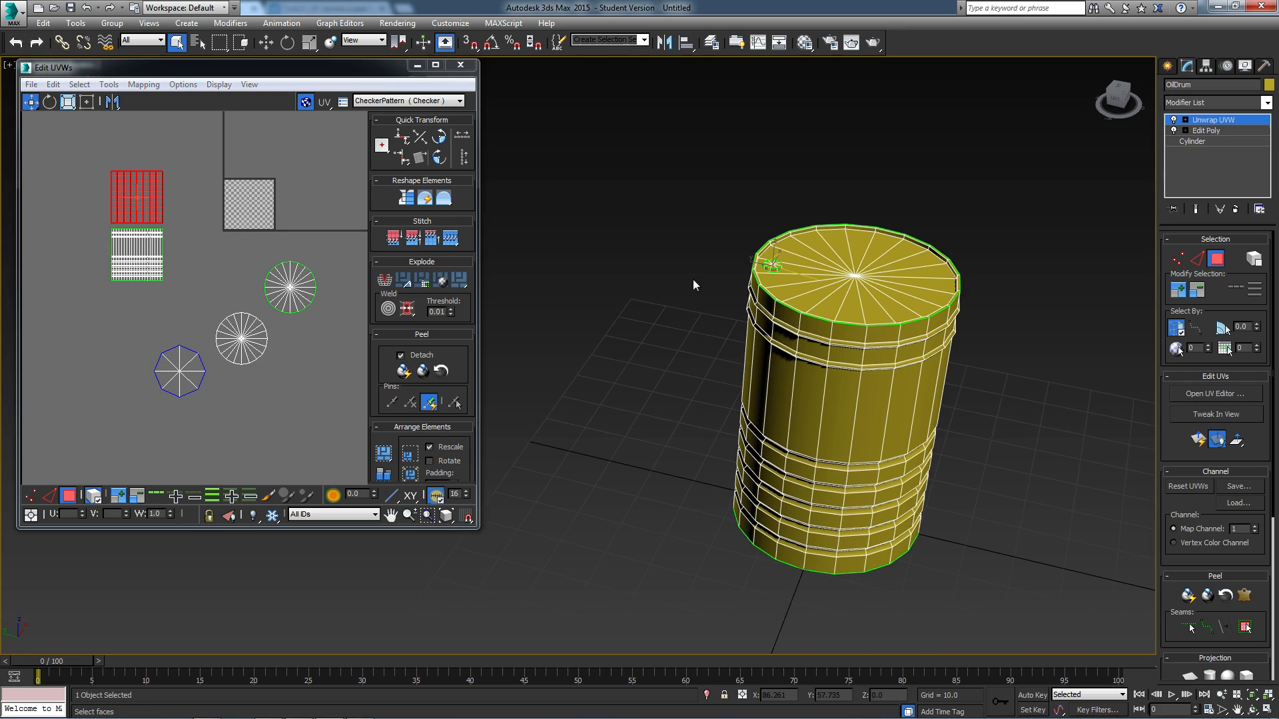
{"action": "scroll", "coordinate": [771, 273], "scroll_direction": "up", "scroll_amount": 8}
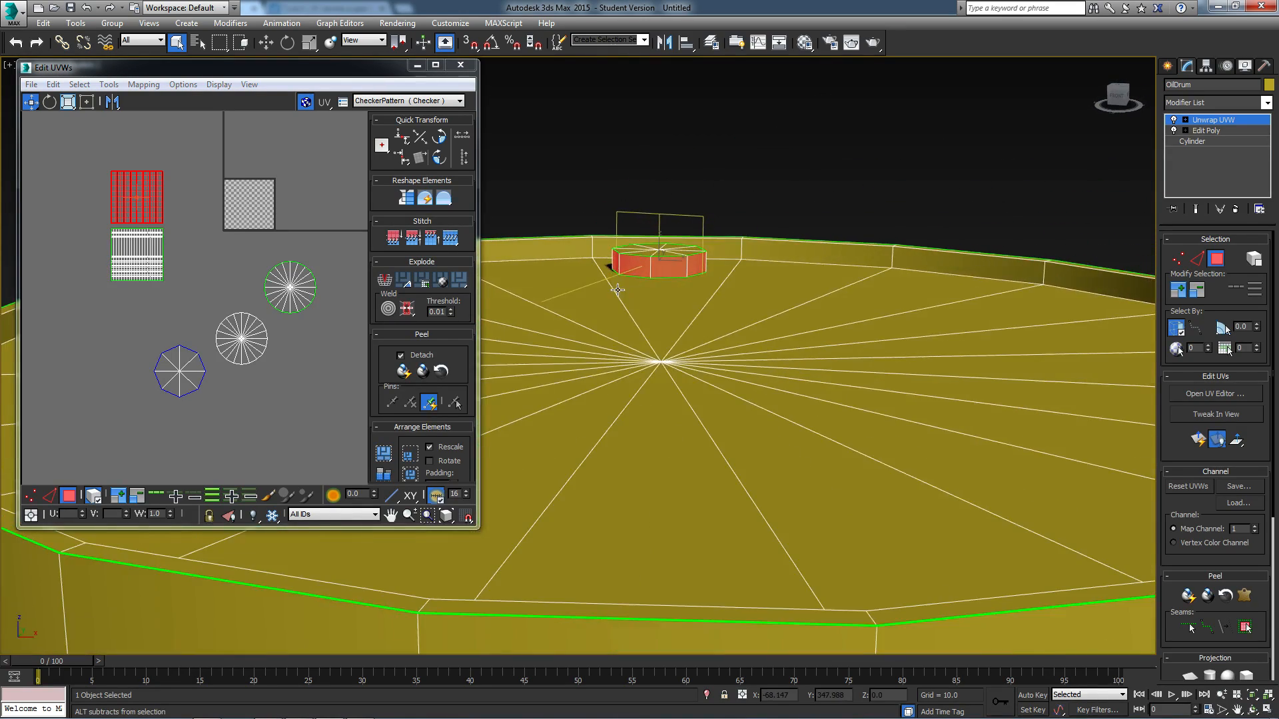
{"action": "scroll", "coordinate": [617, 289], "scroll_direction": "down", "scroll_amount": 10}
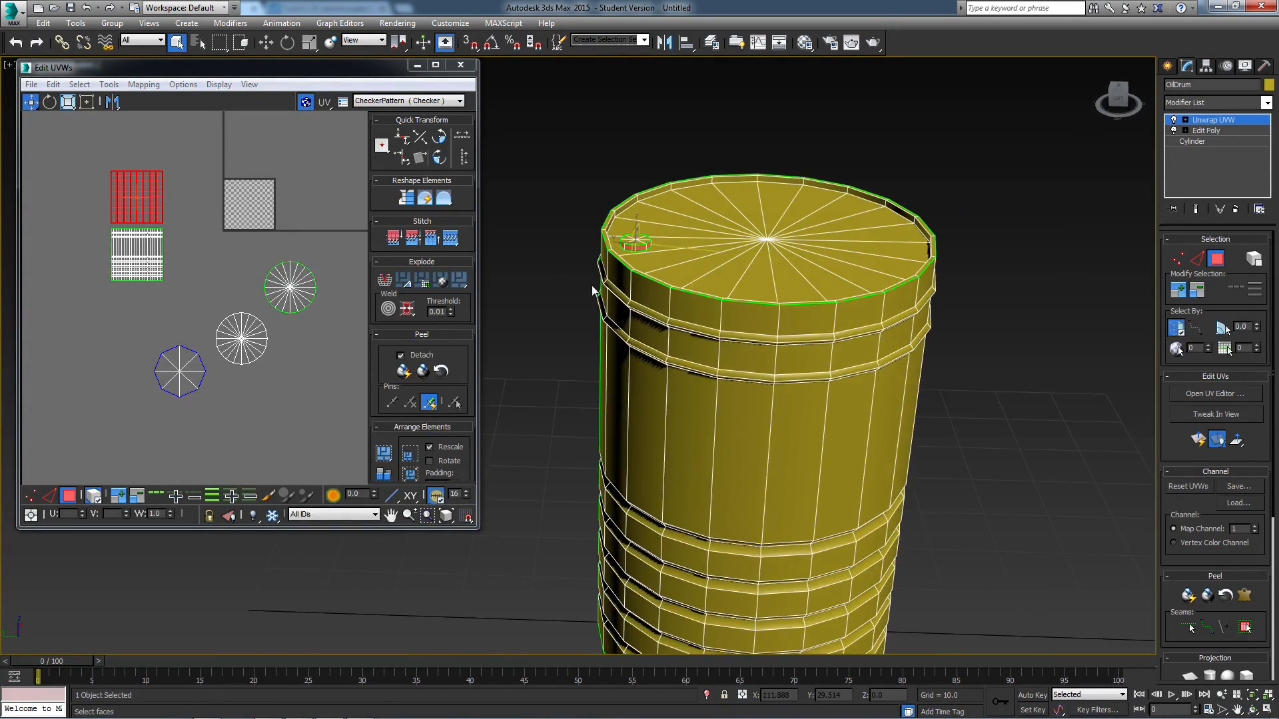
{"action": "left_click_drag", "start_coordinate": [94, 222], "coordinate": [171, 293], "text": "ctrl"}
{"action": "left_click", "coordinate": [132, 258]}
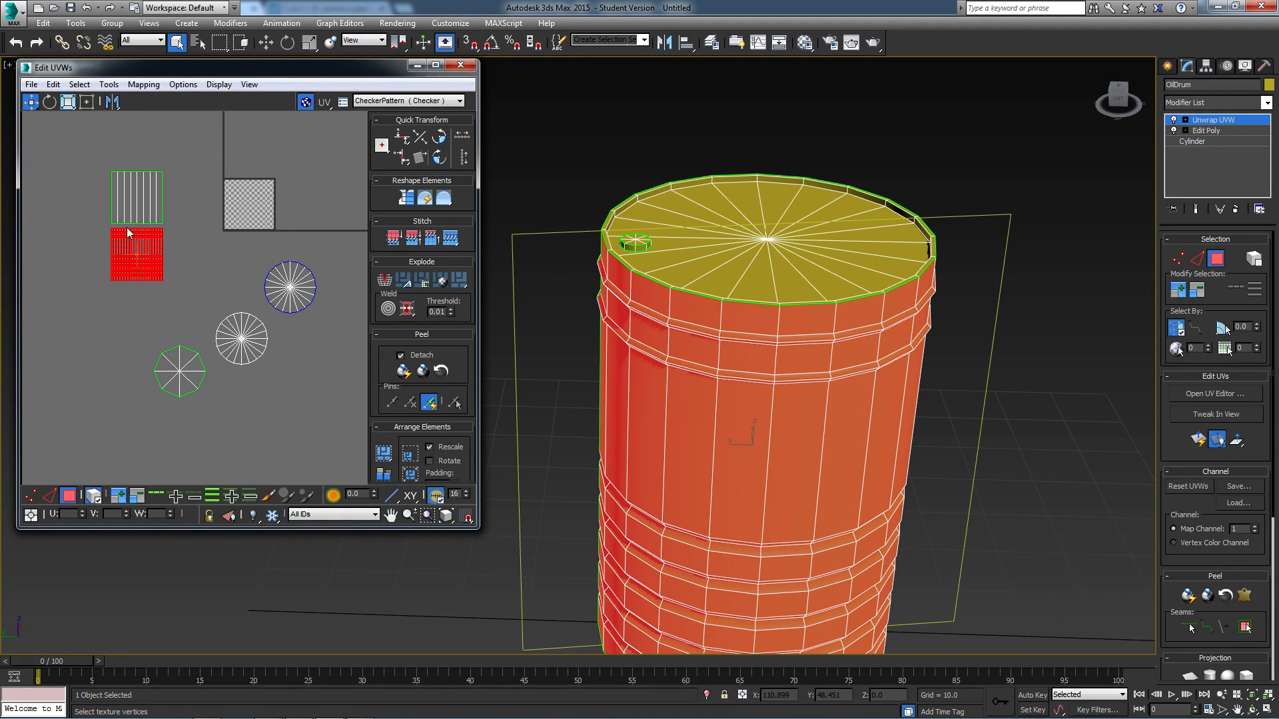
{"action": "middle_click_drag", "start_coordinate": [776, 457], "coordinate": [730, 383], "text": "alt"}
{"action": "middle_click_drag", "start_coordinate": [707, 395], "coordinate": [729, 395], "text": "alt"}
Step: Select the two drum-end shells and the octagonal shell in turn to match them to faces on the model
{"action": "middle_click_drag", "start_coordinate": [213, 280], "coordinate": [179, 258]}
{"action": "left_click_drag", "start_coordinate": [318, 206], "coordinate": [194, 353]}
{"action": "middle_click_drag", "start_coordinate": [714, 467], "coordinate": [689, 506]}
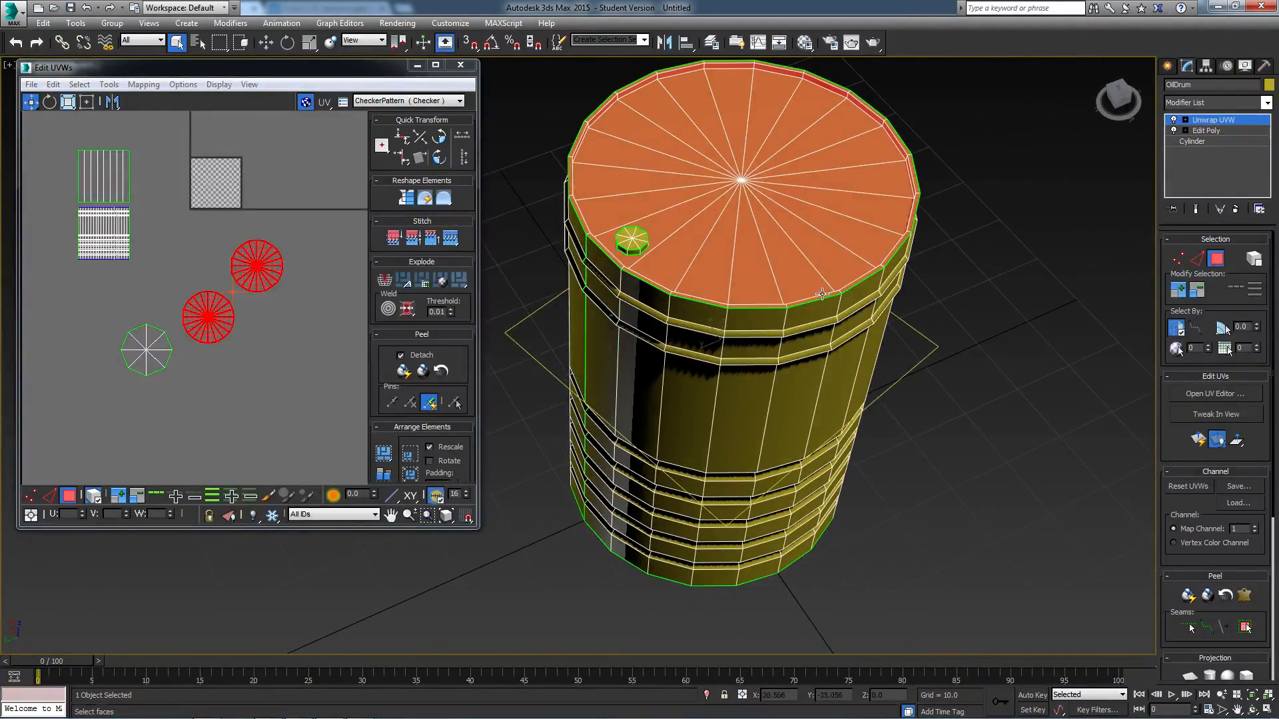
{"action": "left_click", "coordinate": [100, 324]}
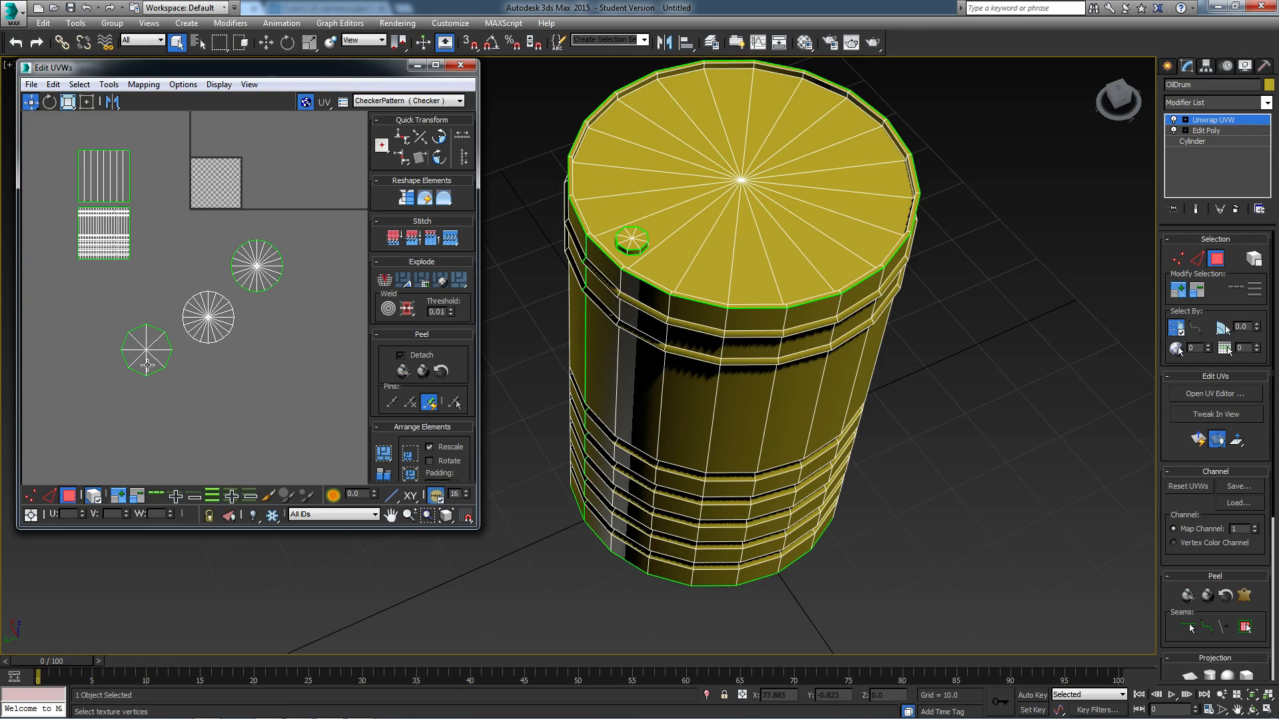
{"action": "left_click_drag", "start_coordinate": [166, 384], "coordinate": [167, 385]}
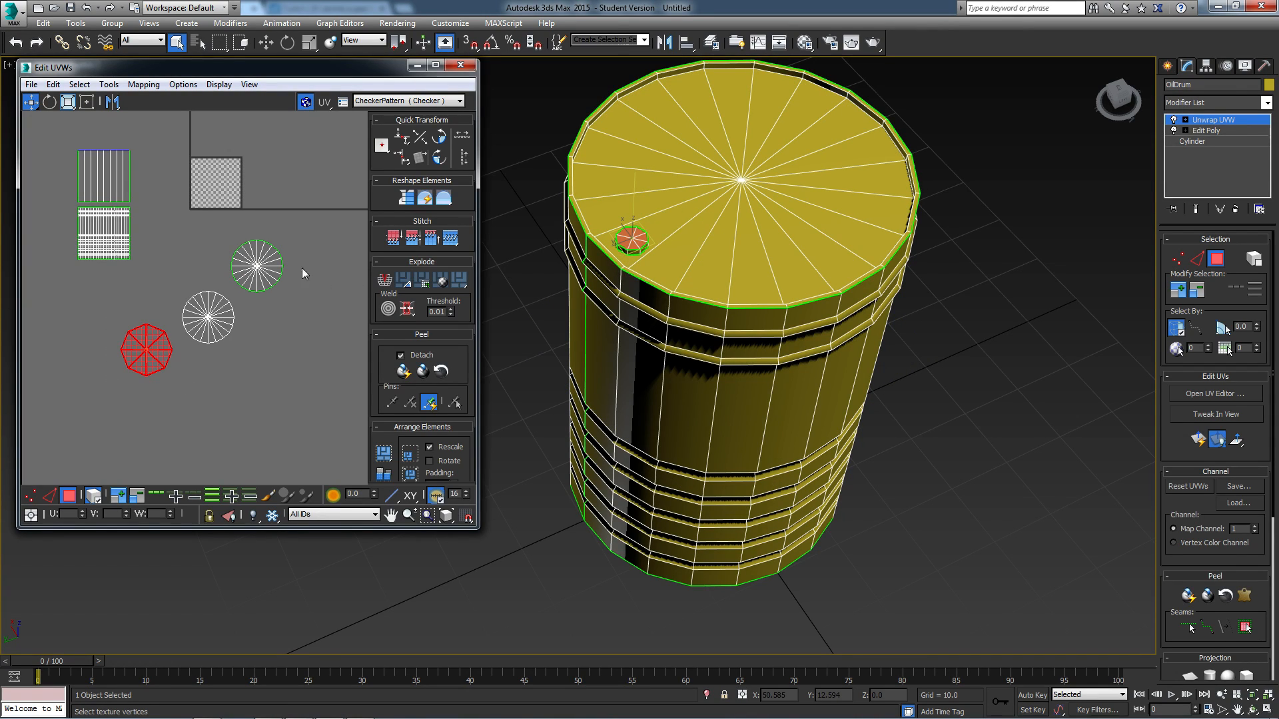
{"action": "left_click", "coordinate": [197, 251]}
{"action": "middle_click_drag", "start_coordinate": [197, 250], "coordinate": [222, 261]}
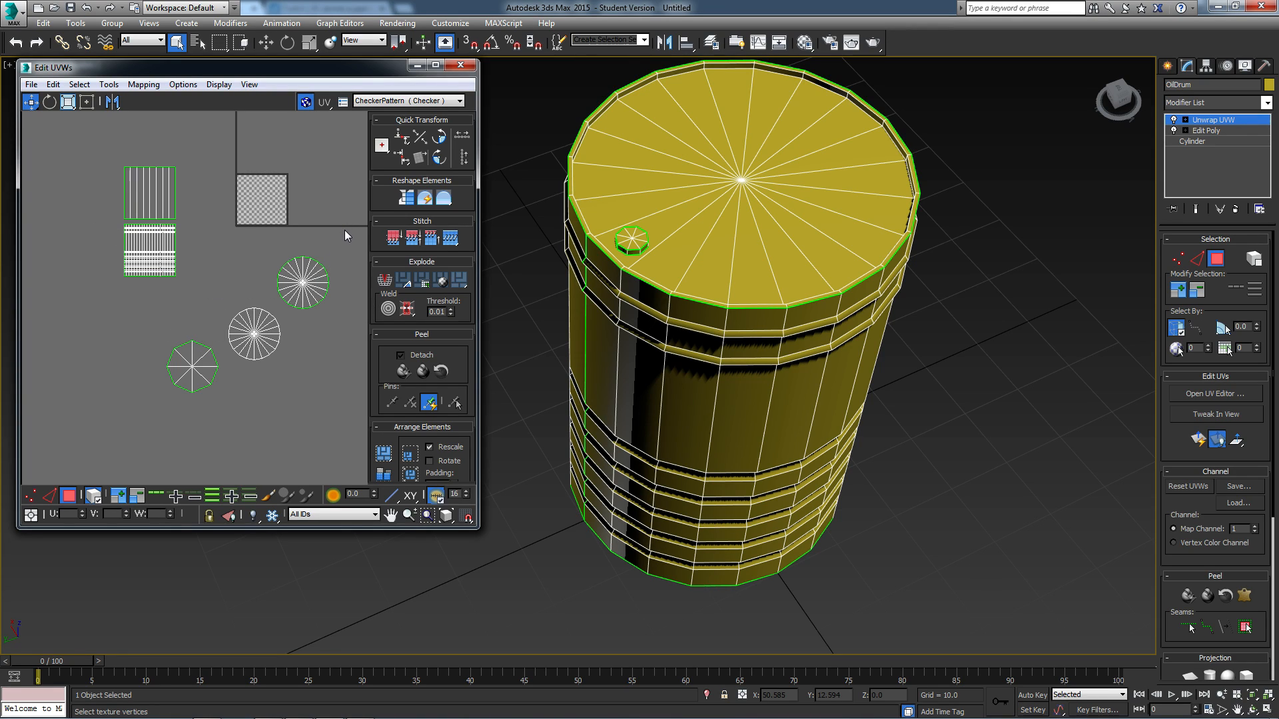
Step: Move the octagonal shell of the small cap's top away from the other shells, above and right of the UV tile
{"action": "middle_click_drag", "start_coordinate": [267, 350], "coordinate": [227, 345]}
{"action": "left_click_drag", "start_coordinate": [120, 331], "coordinate": [175, 415]}
{"action": "left_click_drag", "start_coordinate": [148, 366], "coordinate": [324, 141]}
{"action": "middle_click_drag", "start_coordinate": [262, 191], "coordinate": [250, 231]}
{"action": "left_click_drag", "start_coordinate": [319, 189], "coordinate": [310, 170]}
{"action": "middle_click_drag", "start_coordinate": [255, 241], "coordinate": [273, 239]}
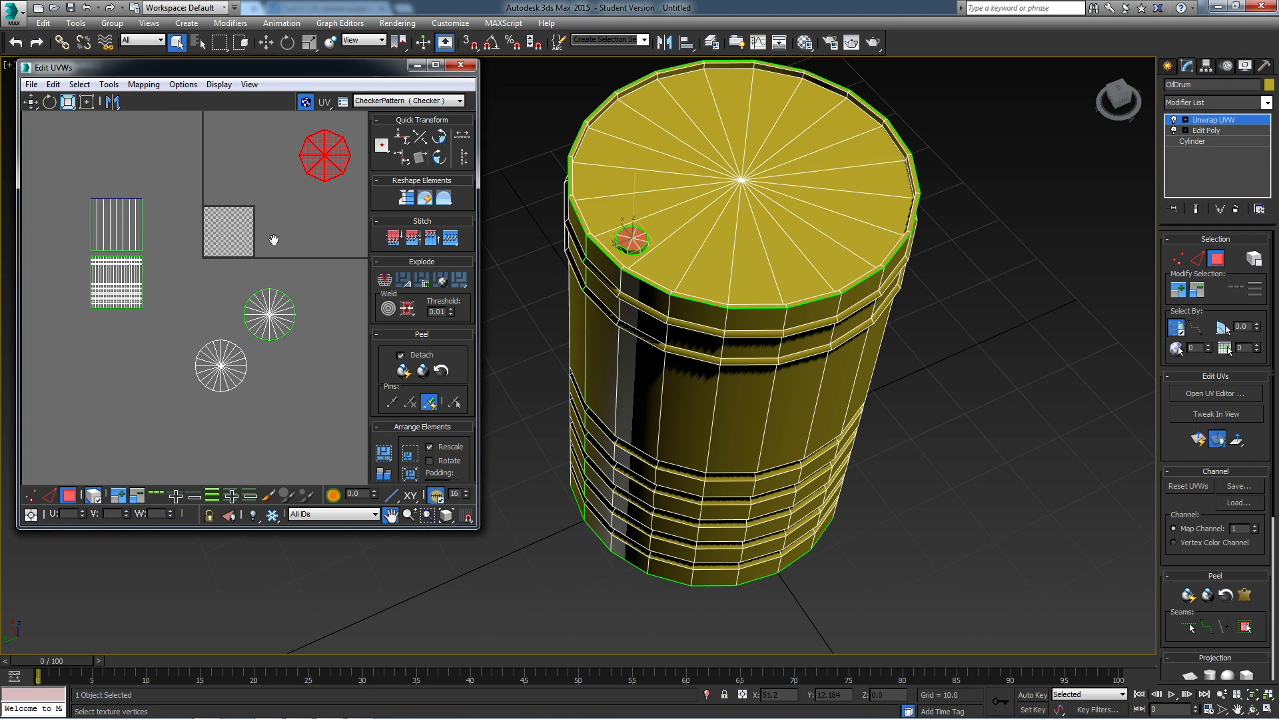
{"action": "scroll", "coordinate": [274, 240], "scroll_direction": "down", "scroll_amount": 2}
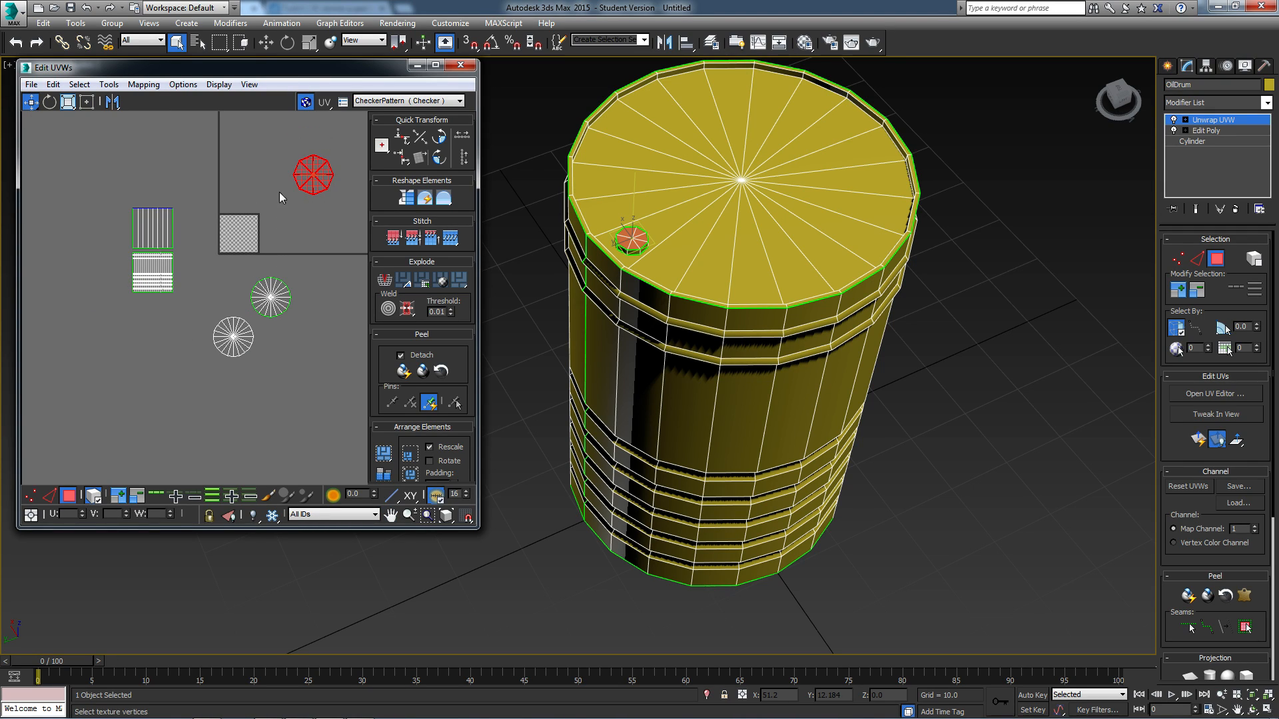
{"action": "mouse_move", "coordinate": [244, 244]}
{"action": "middle_mouse_down"}
{"action": "mouse_move", "coordinate": [265, 232]}
{"action": "mouse_move", "coordinate": [247, 241]}
{"action": "middle_mouse_up"}
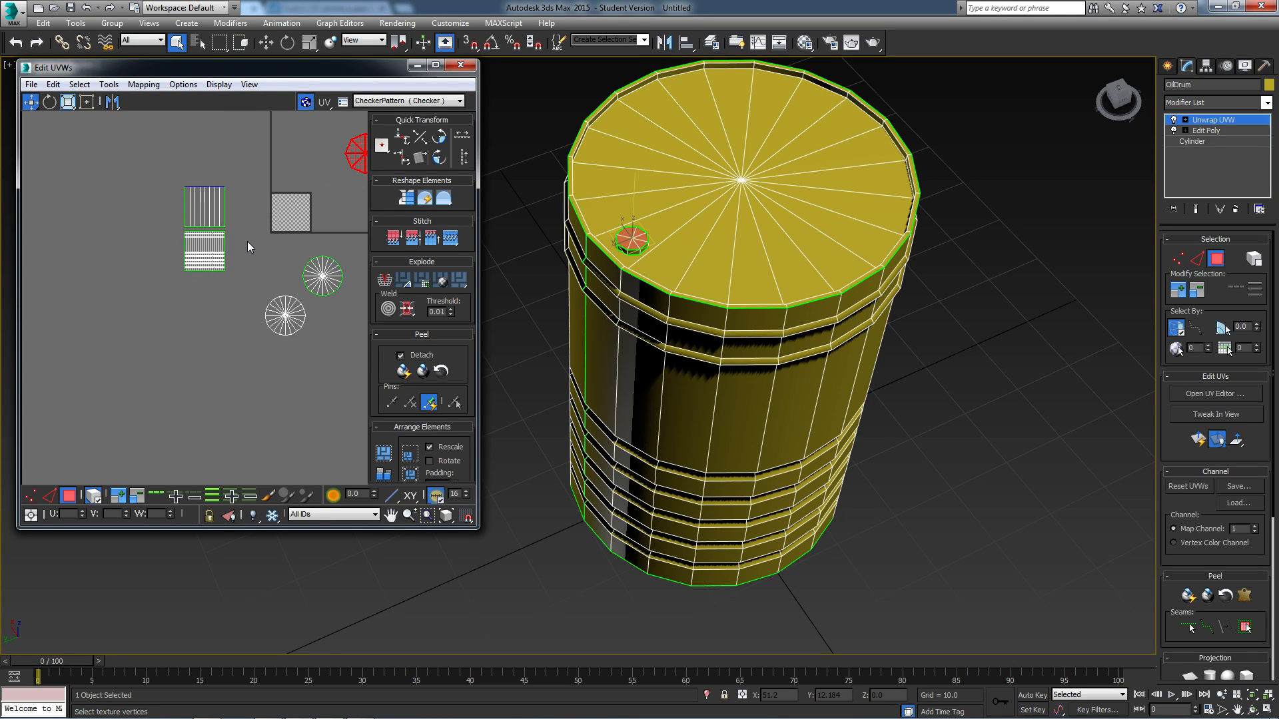
Step: Examine the two rectangular side shells by selecting both together and then only the small cap's shell
{"action": "left_click_drag", "start_coordinate": [241, 280], "coordinate": [178, 186]}
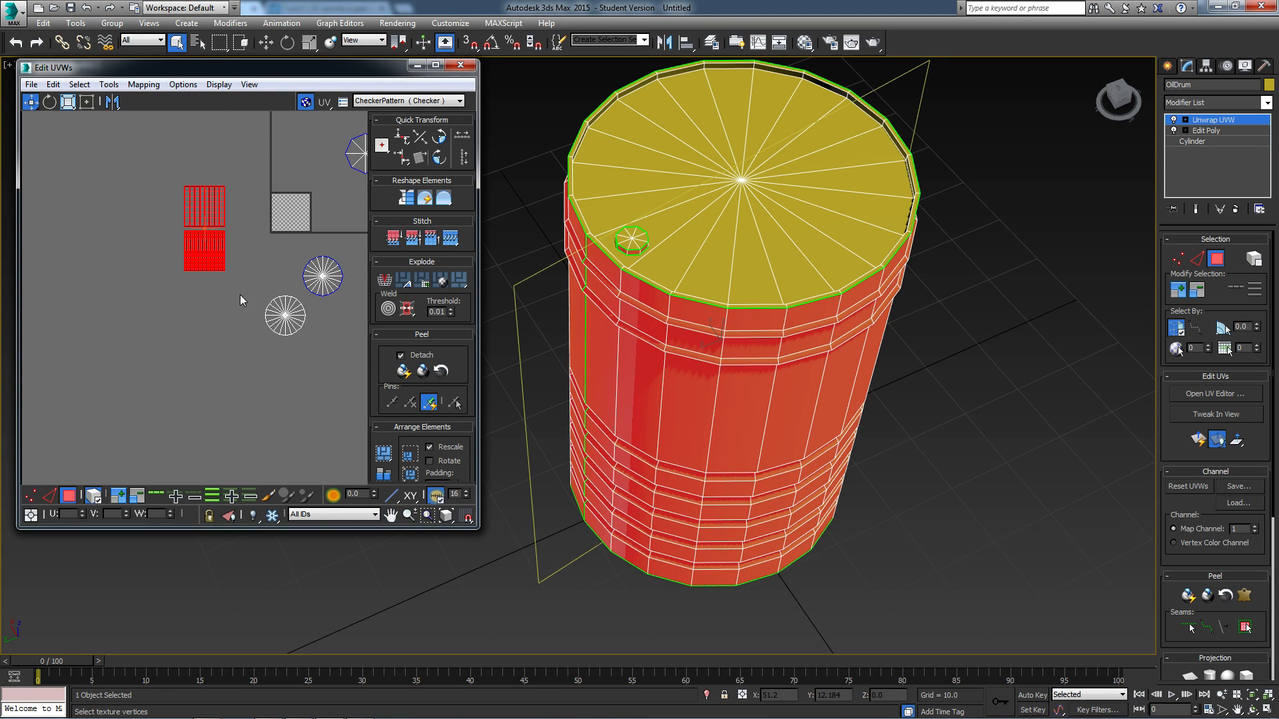
{"action": "left_click", "coordinate": [229, 355]}
{"action": "scroll", "coordinate": [178, 302], "scroll_direction": "up", "scroll_amount": 2}
{"action": "middle_click_drag", "start_coordinate": [176, 208], "coordinate": [163, 297]}
{"action": "left_click", "coordinate": [191, 239]}
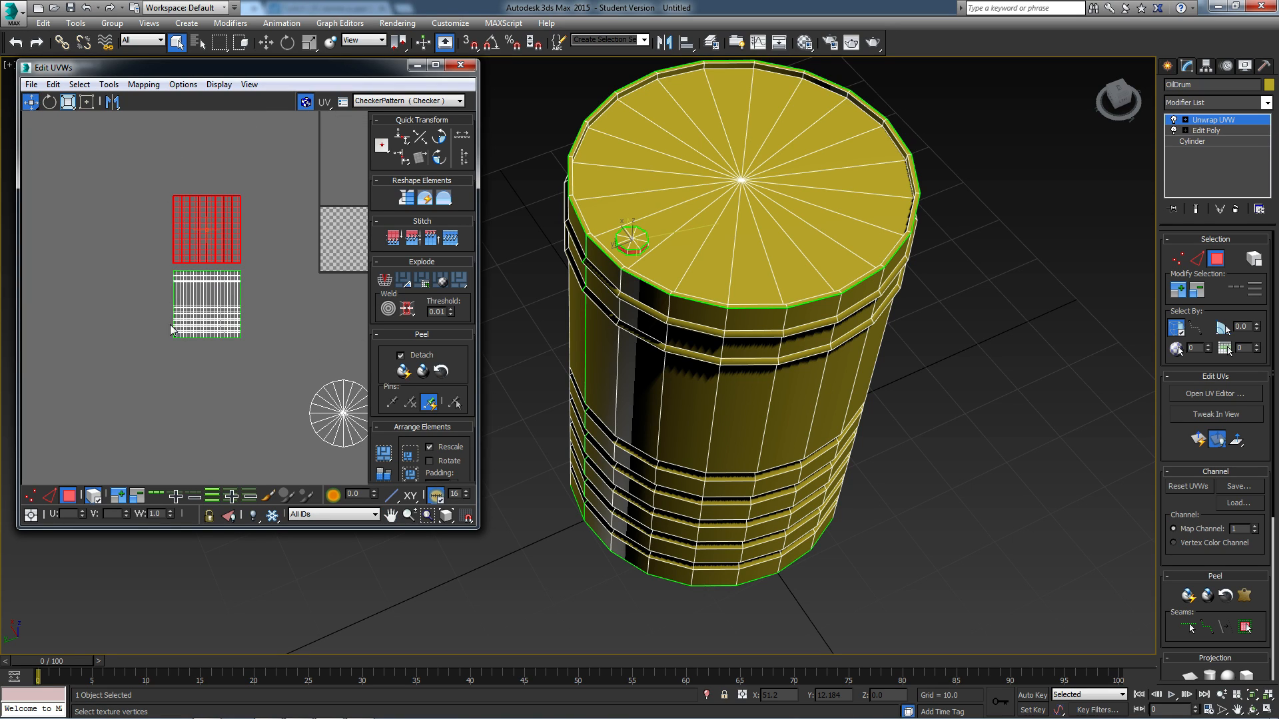
{"action": "scroll", "coordinate": [265, 240], "scroll_direction": "down", "scroll_amount": 3}
{"action": "middle_click_drag", "start_coordinate": [301, 253], "coordinate": [215, 246]}
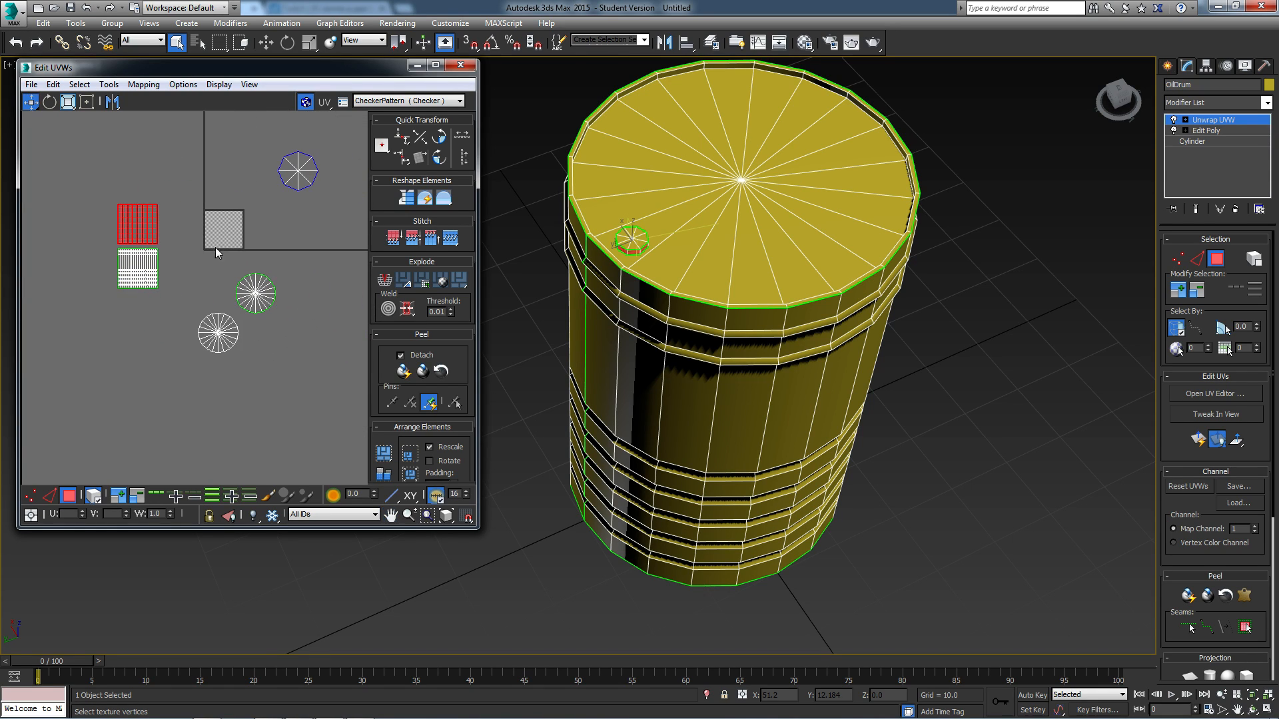
Step: Compare the two rectangular side shells with the shape of the drum on the model, viewing both up close and from several angles
{"action": "middle_click_drag", "start_coordinate": [128, 244], "coordinate": [230, 269]}
{"action": "scroll", "coordinate": [179, 309], "scroll_direction": "up", "scroll_amount": 2}
{"action": "scroll", "coordinate": [230, 270], "scroll_direction": "up", "scroll_amount": 1}
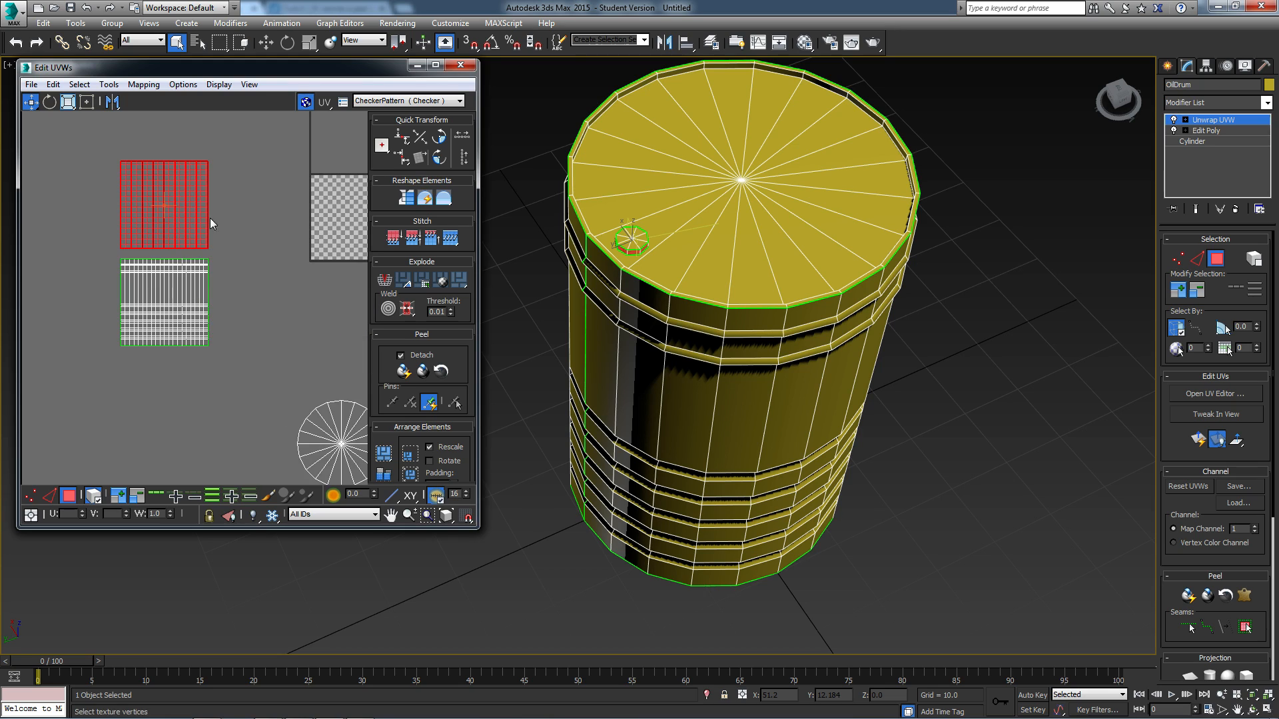
{"action": "left_click", "coordinate": [244, 210]}
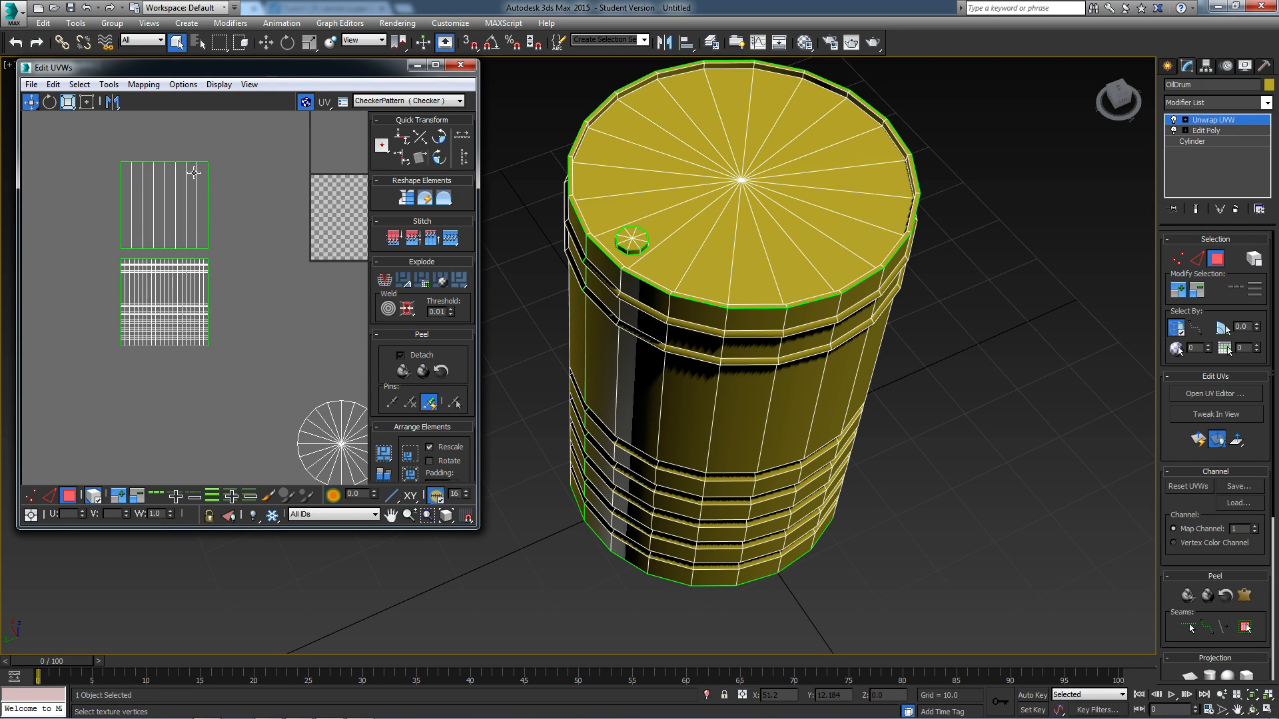
{"action": "middle_click_drag", "start_coordinate": [690, 365], "coordinate": [696, 317], "text": "alt"}
{"action": "middle_click_drag", "start_coordinate": [855, 231], "coordinate": [702, 144], "text": "alt"}
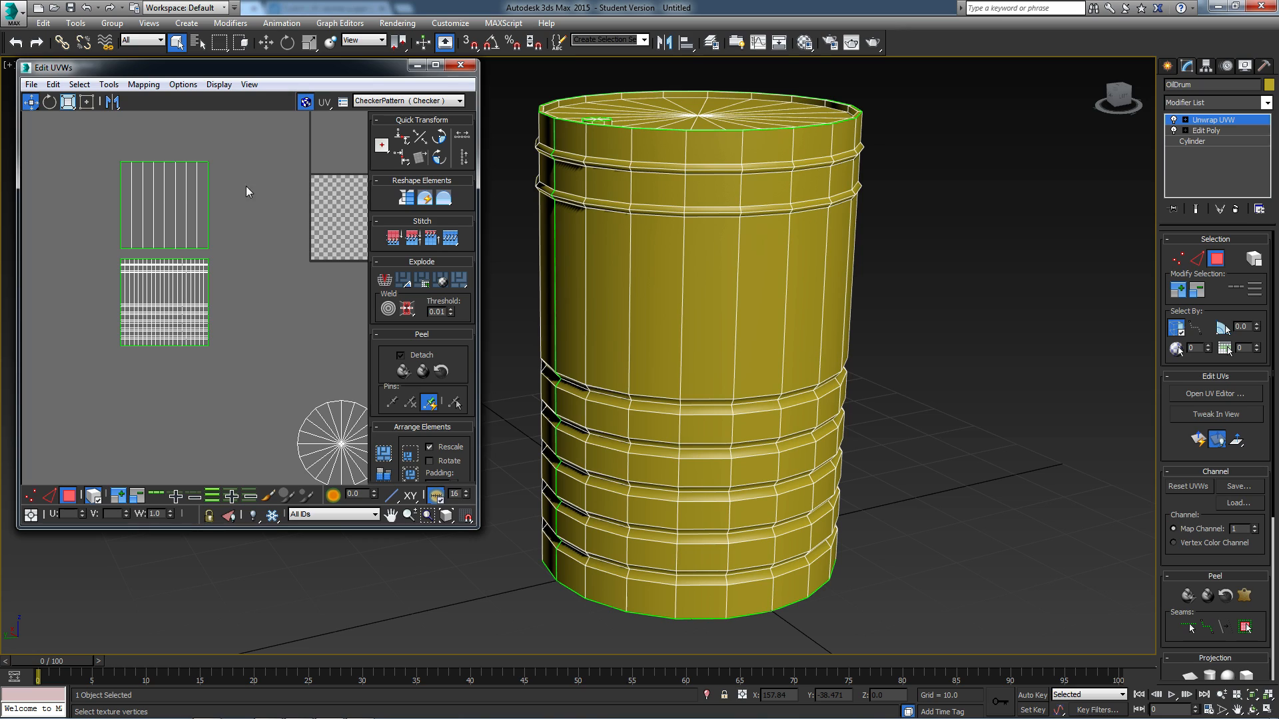
{"action": "middle_click_drag", "start_coordinate": [322, 229], "coordinate": [233, 229]}
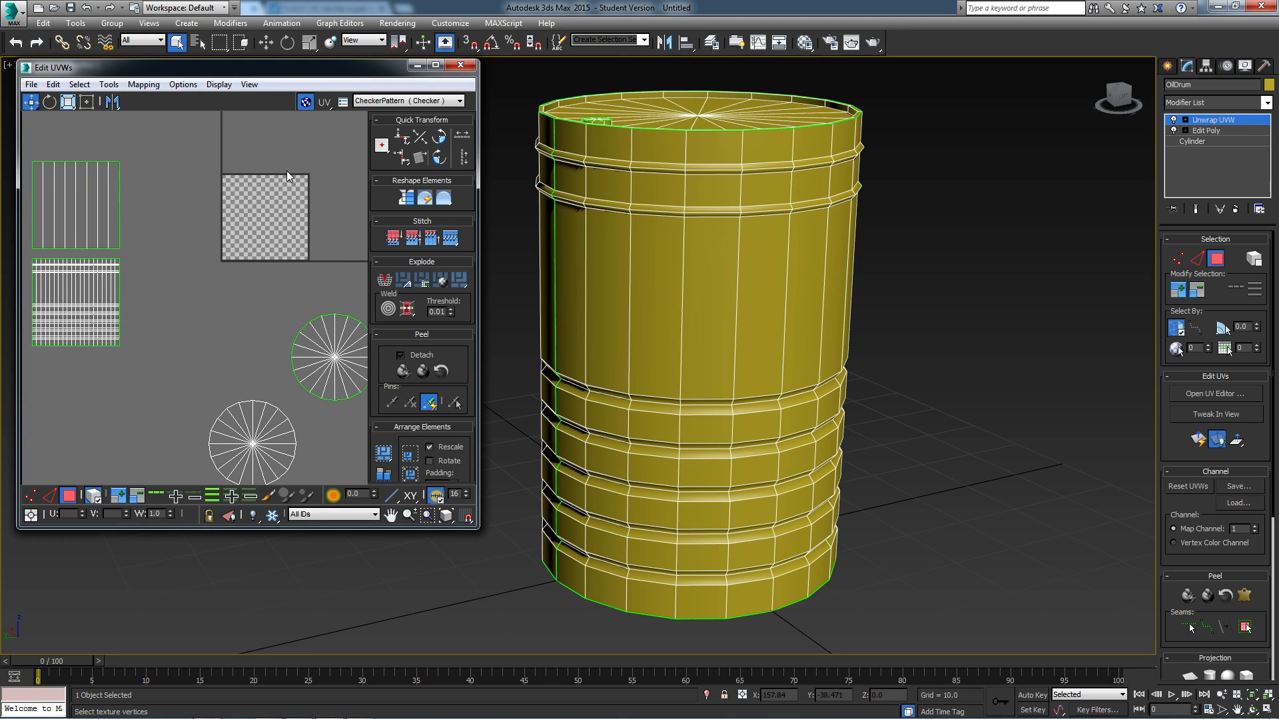
{"action": "scroll", "coordinate": [736, 264], "scroll_direction": "down", "scroll_amount": 3}
{"action": "middle_click_drag", "start_coordinate": [736, 265], "coordinate": [680, 255], "text": "alt"}
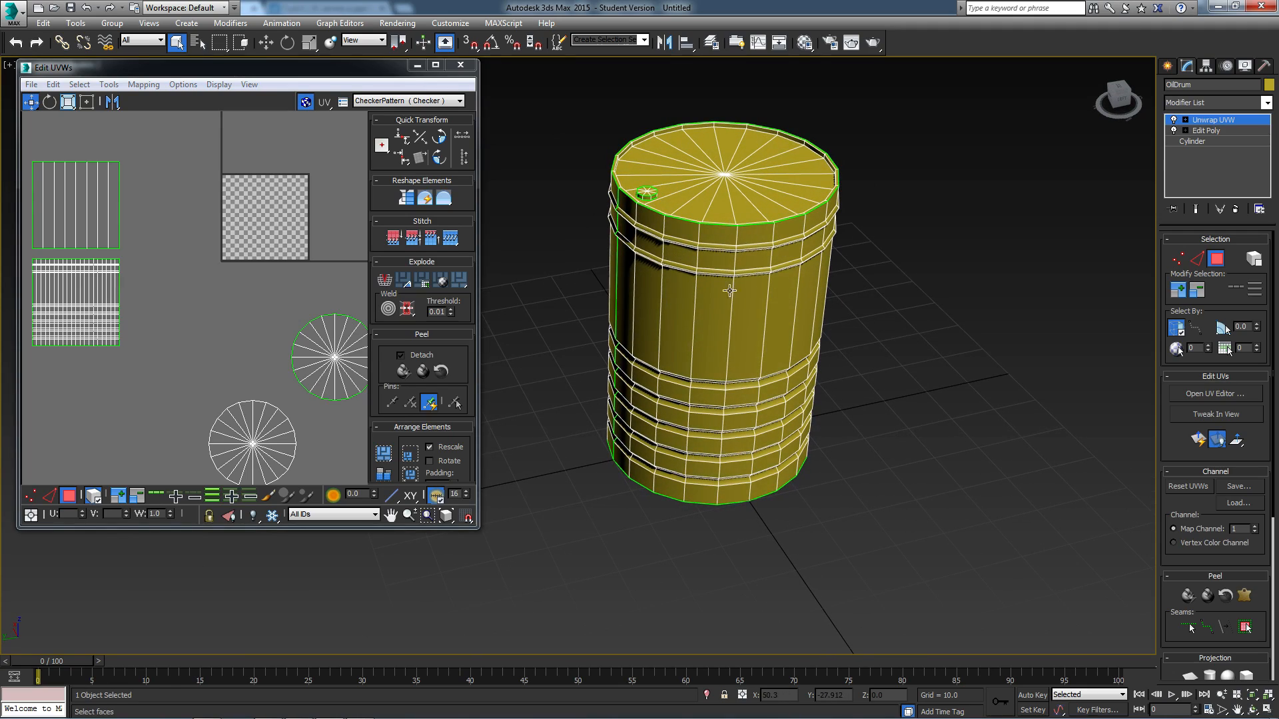
{"action": "middle_click_drag", "start_coordinate": [698, 296], "coordinate": [662, 294], "text": "alt"}
{"action": "middle_click_drag", "start_coordinate": [157, 273], "coordinate": [245, 278]}
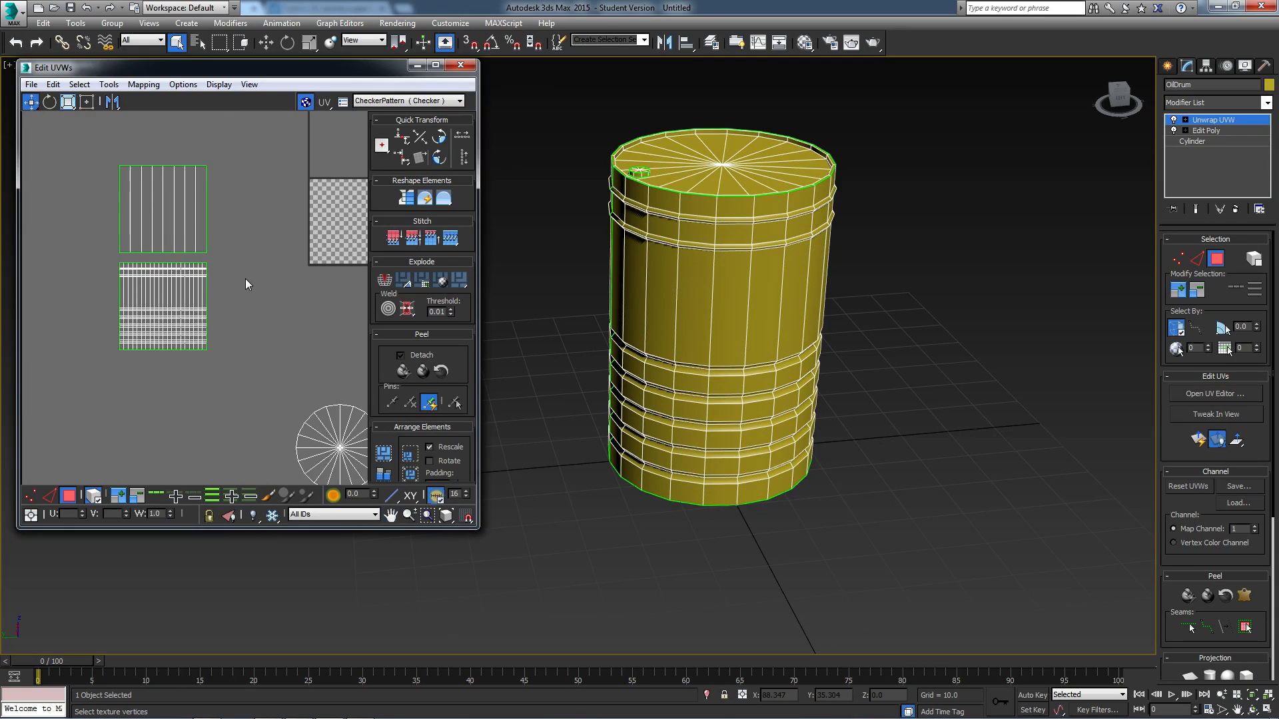
{"action": "middle_click_drag", "start_coordinate": [289, 234], "coordinate": [210, 234]}
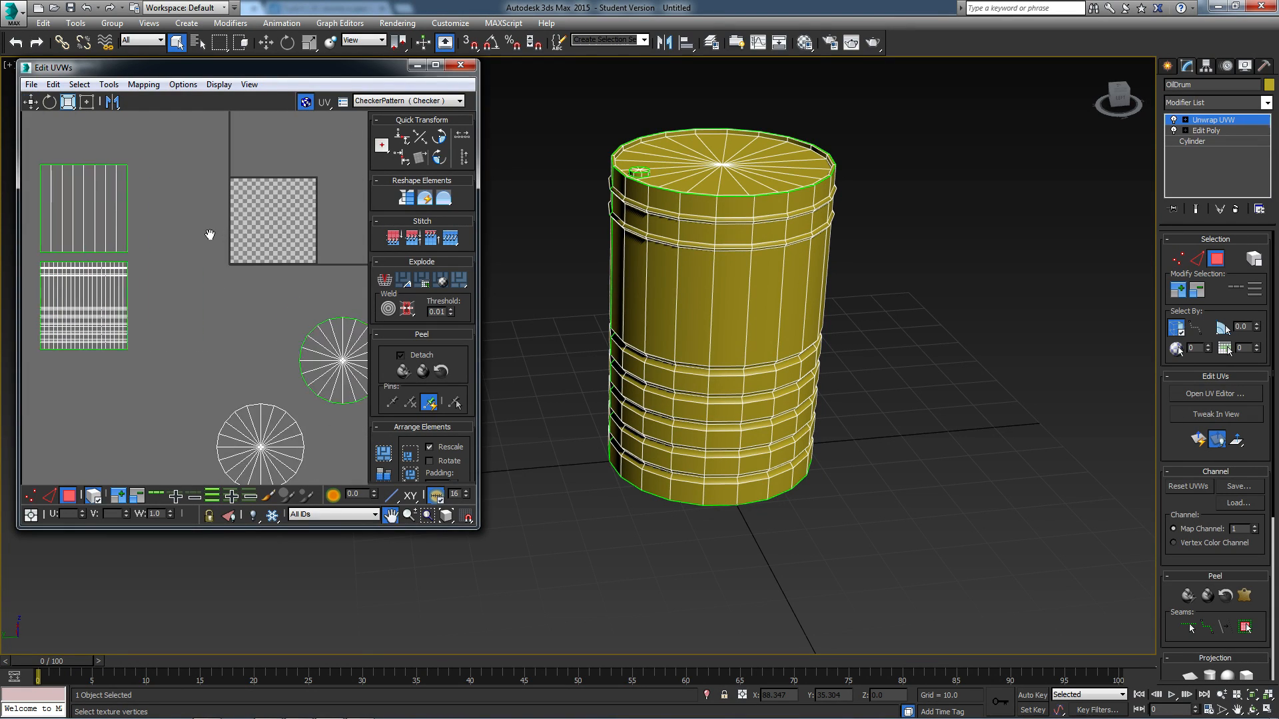
{"action": "scroll", "coordinate": [209, 234], "scroll_direction": "down", "scroll_amount": 3}
Step: Relax the small cap's side shell with the Relax Tool set to Relax By Polygon Angles
{"action": "left_click_drag", "start_coordinate": [198, 240], "coordinate": [197, 239]}
{"action": "left_click_drag", "start_coordinate": [130, 222], "coordinate": [134, 222]}
{"action": "left_click", "coordinate": [185, 236]}
{"action": "left_click", "coordinate": [149, 223]}
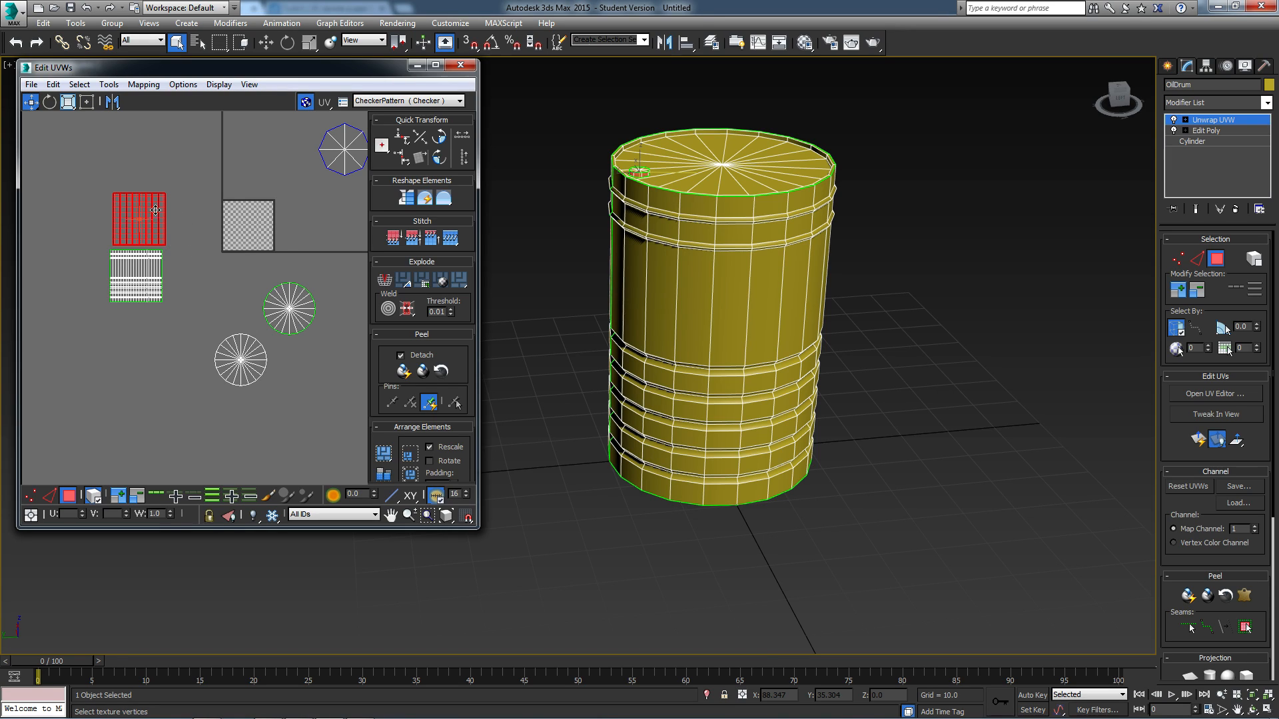
{"action": "left_click", "coordinate": [110, 84]}
{"action": "left_click", "coordinate": [126, 316]}
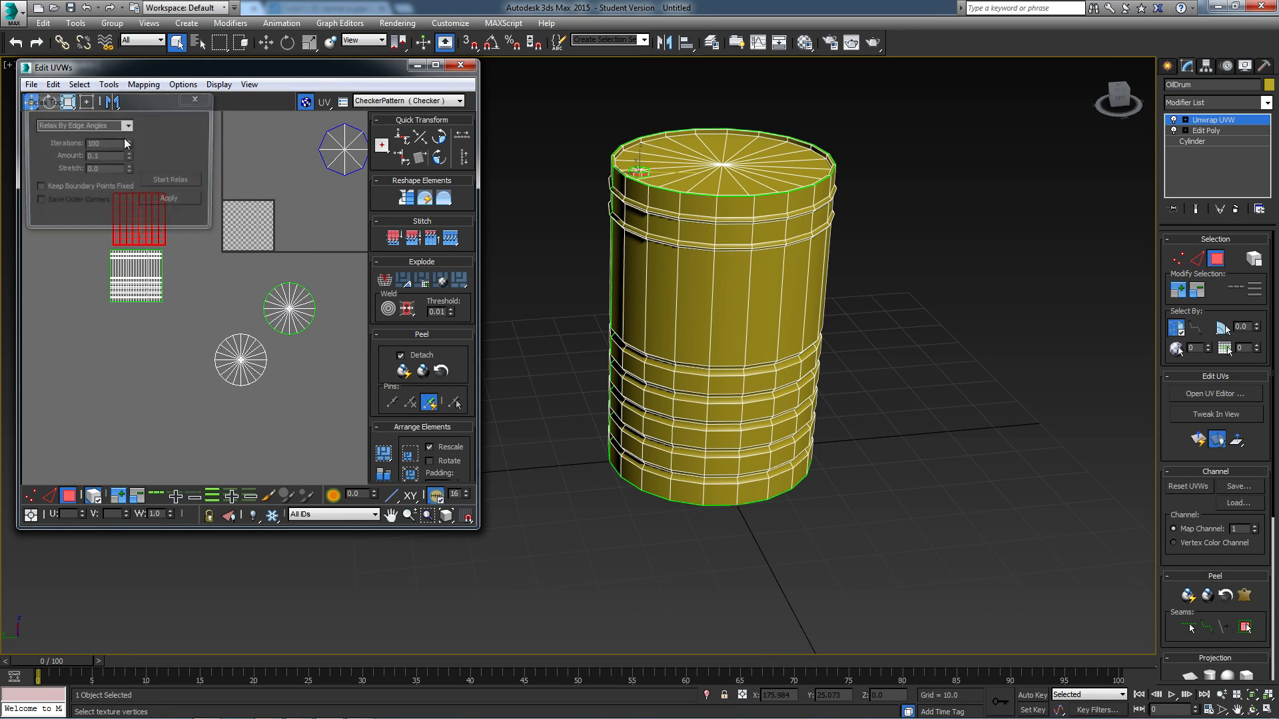
{"action": "left_click", "coordinate": [125, 125]}
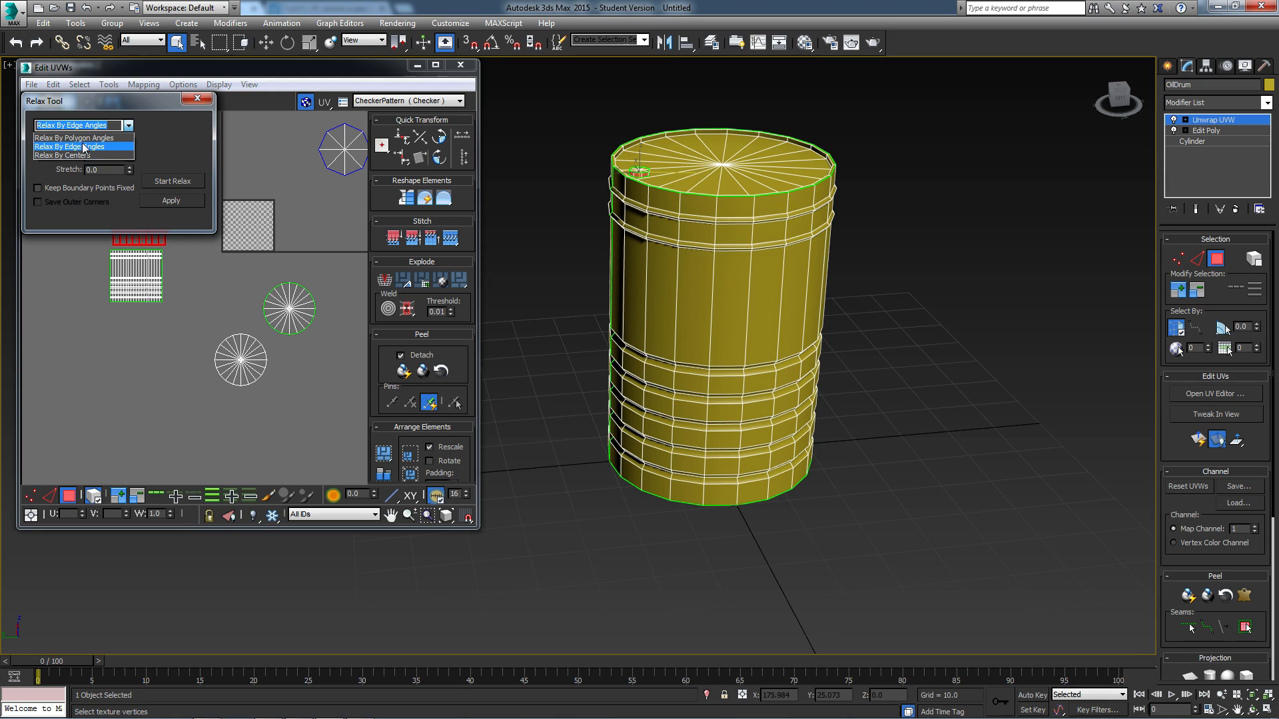
{"action": "left_click", "coordinate": [110, 137]}
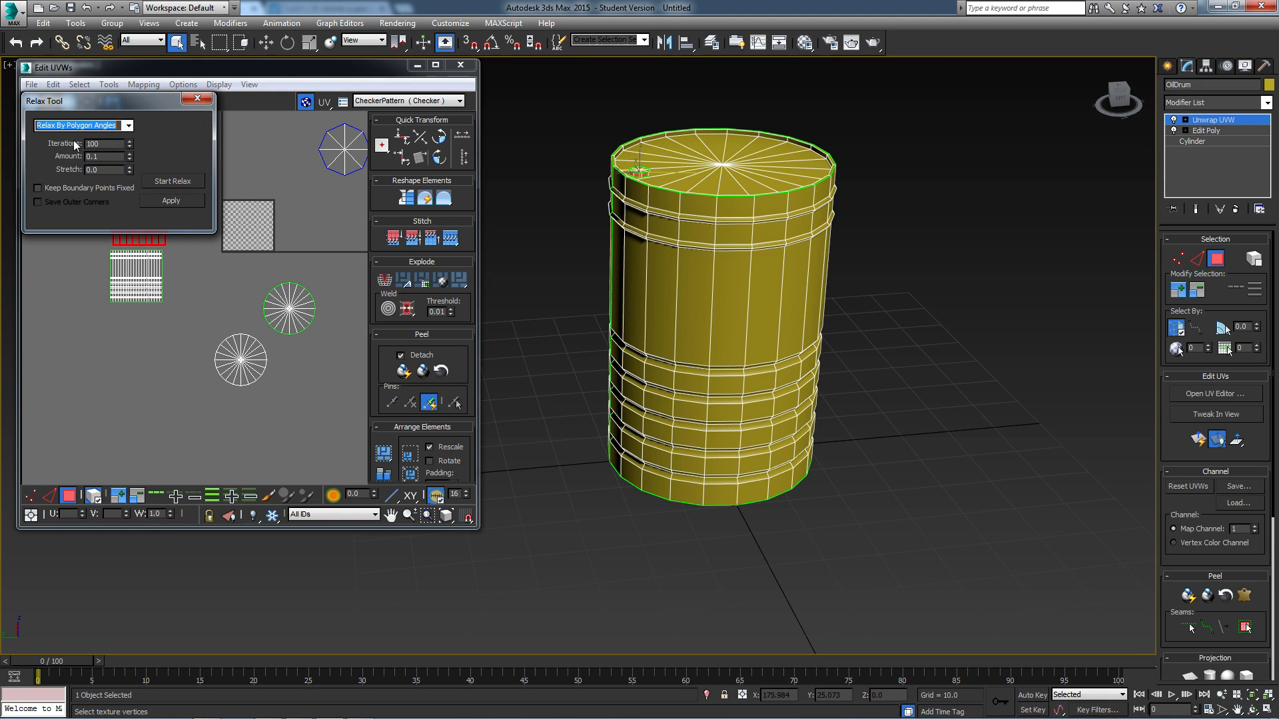
{"action": "left_click_drag", "start_coordinate": [165, 104], "coordinate": [514, 51]}
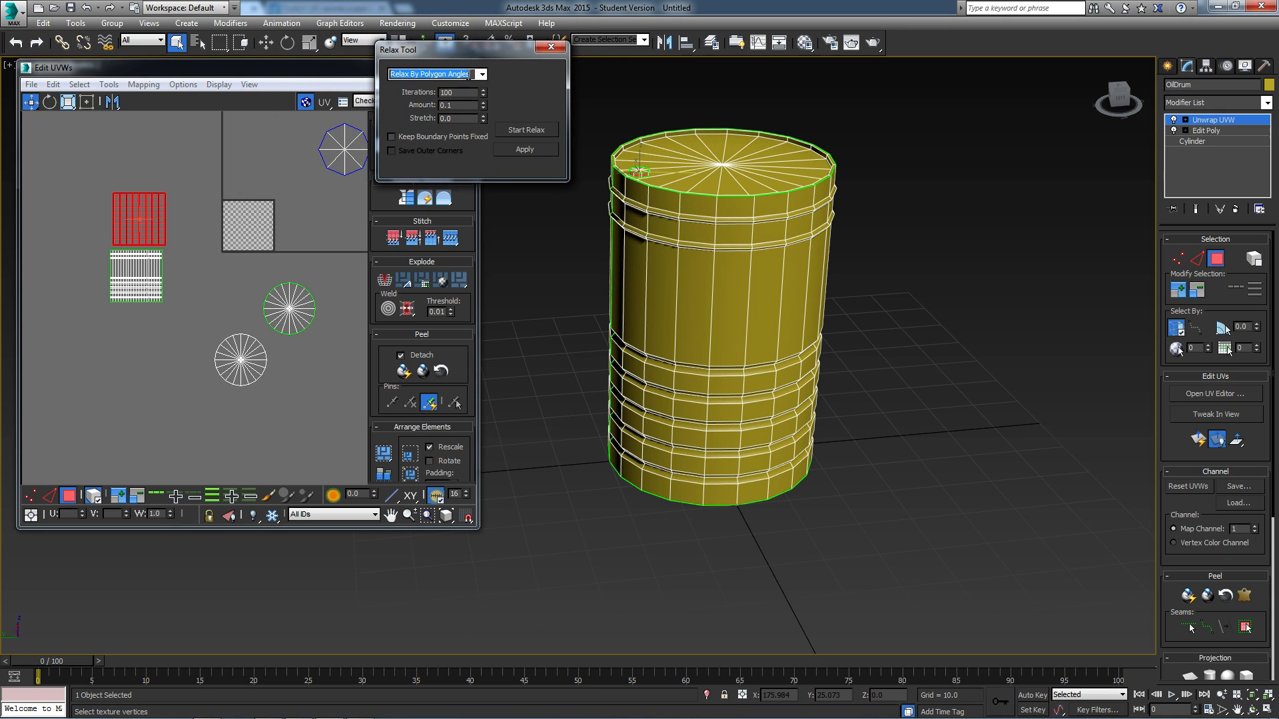
{"action": "left_click", "coordinate": [534, 130]}
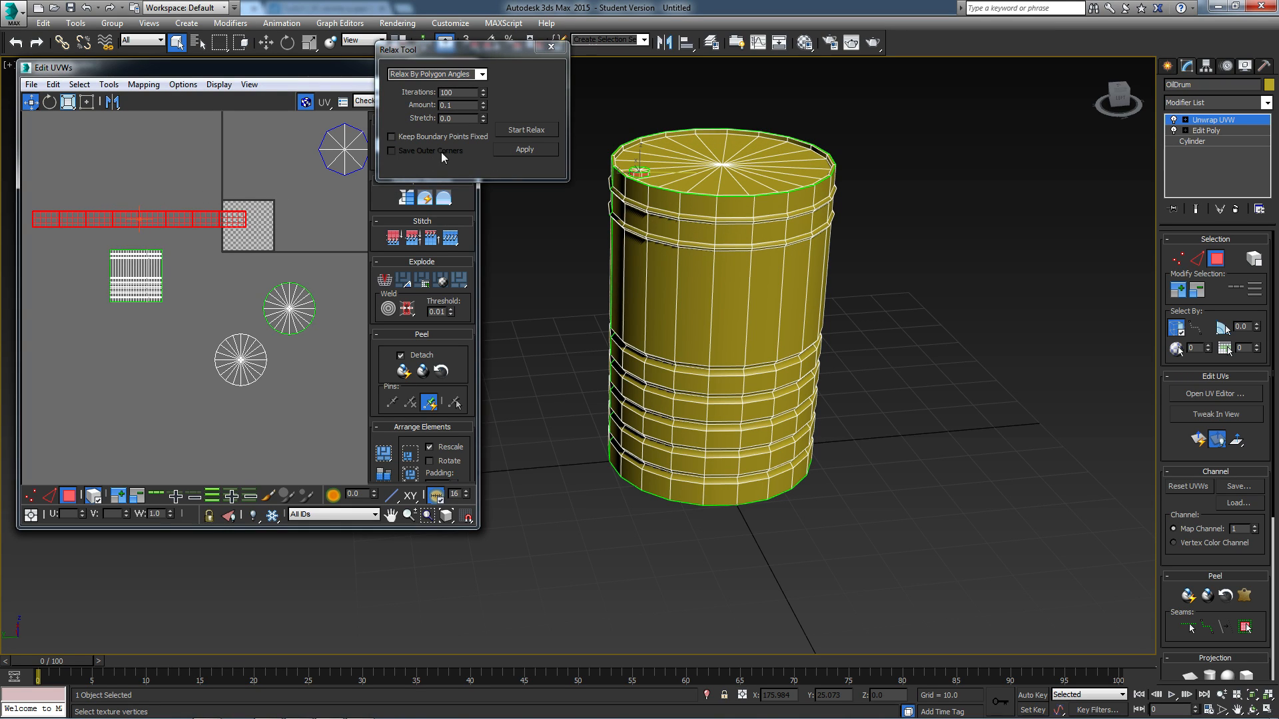
Step: Close the Relax Tool and move the small cap's side strip up, away from the drum's side shell
{"action": "left_click", "coordinate": [550, 47]}
{"action": "left_click_drag", "start_coordinate": [205, 218], "coordinate": [191, 158]}
{"action": "middle_click_drag", "start_coordinate": [191, 157], "coordinate": [247, 155]}
Step: Relax the drum's side shell with the Relax Tool set to Relax By Polygon Angles, running the relaxation more than once
{"action": "left_click", "coordinate": [198, 287]}
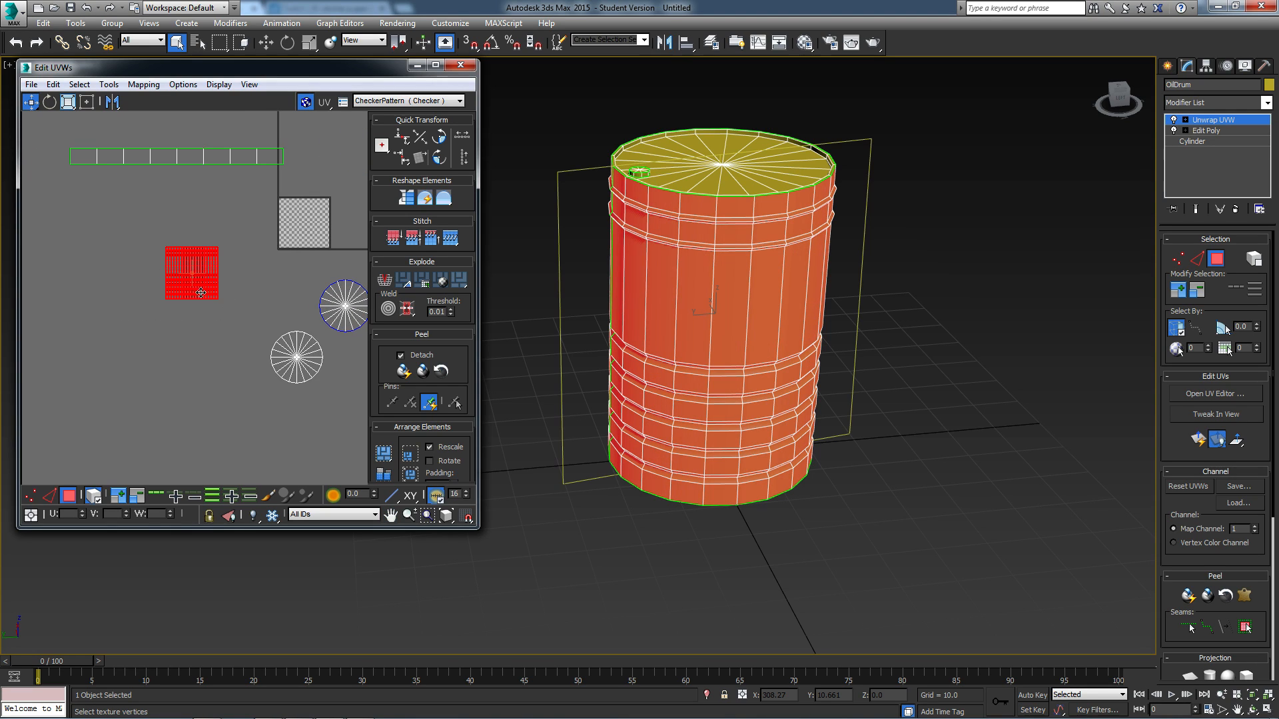
{"action": "left_click", "coordinate": [109, 84]}
{"action": "left_click", "coordinate": [125, 318]}
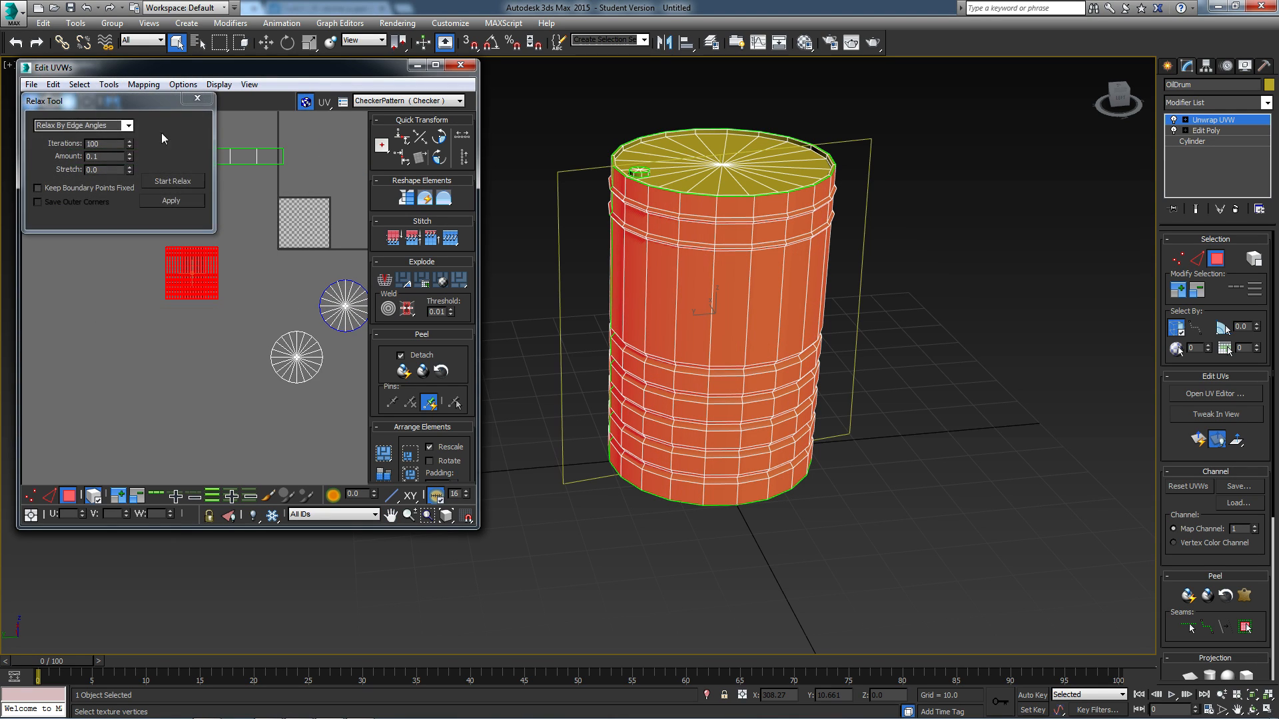
{"action": "left_click", "coordinate": [129, 125]}
{"action": "left_click", "coordinate": [80, 136]}
{"action": "left_click_drag", "start_coordinate": [66, 100], "coordinate": [606, 129]}
{"action": "scroll", "coordinate": [132, 251], "scroll_direction": "down", "scroll_amount": 4}
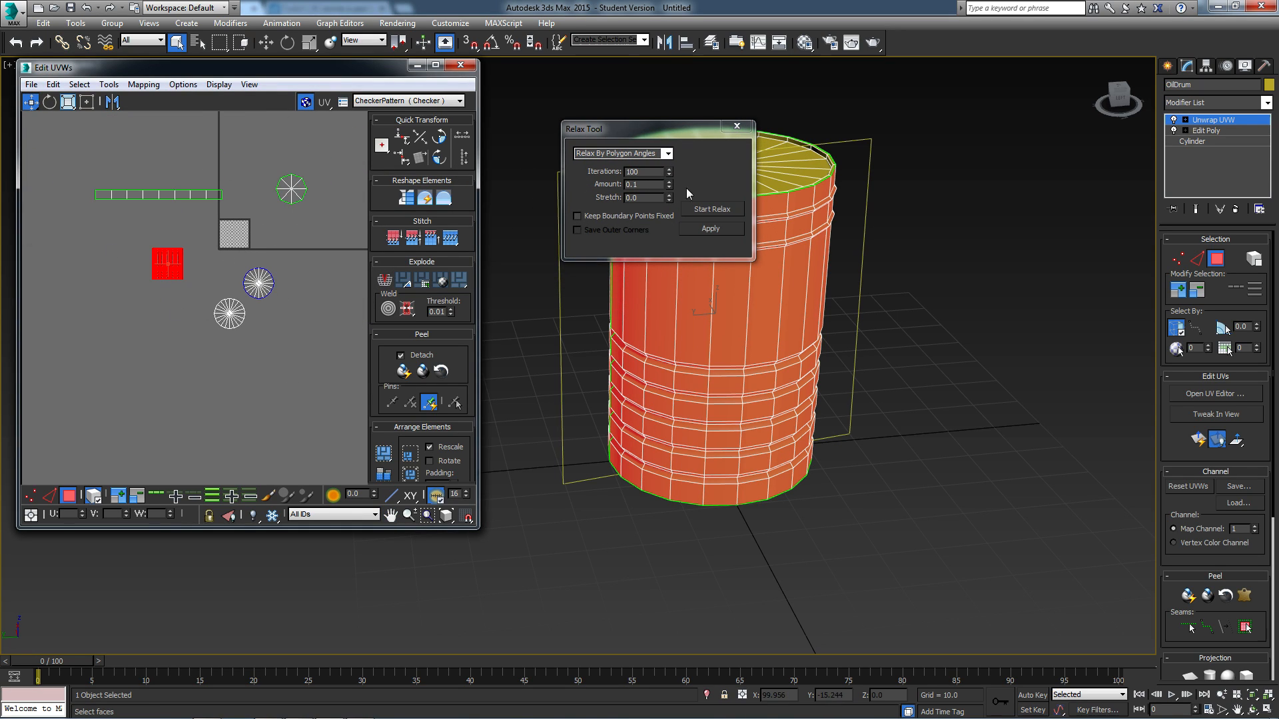
{"action": "left_click", "coordinate": [713, 209]}
{"action": "left_click", "coordinate": [712, 209]}
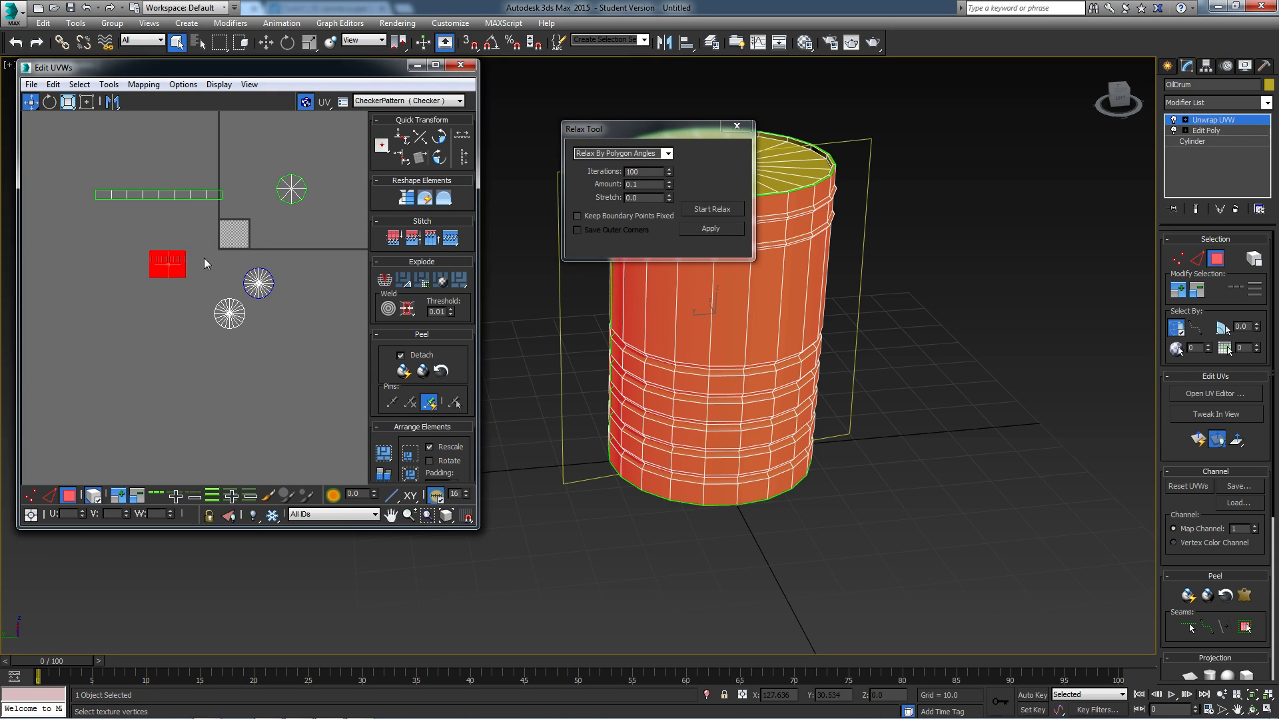
{"action": "left_click", "coordinate": [712, 210]}
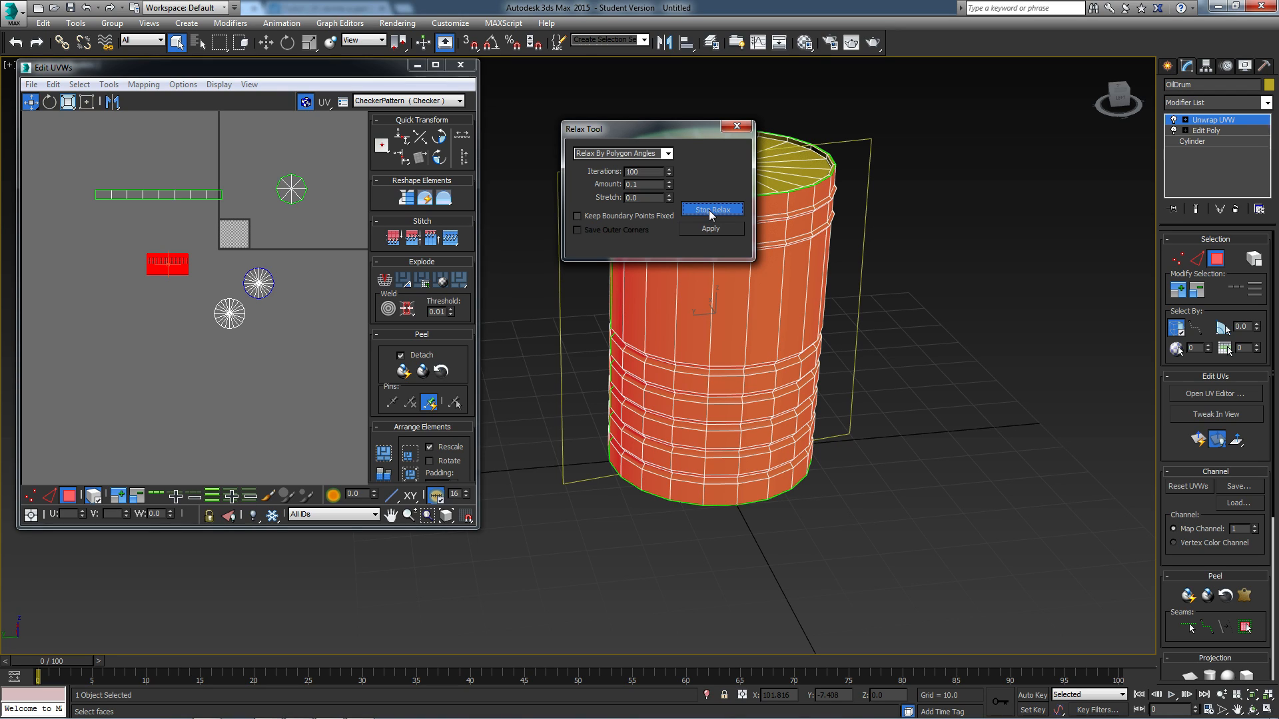
{"action": "left_click", "coordinate": [708, 209]}
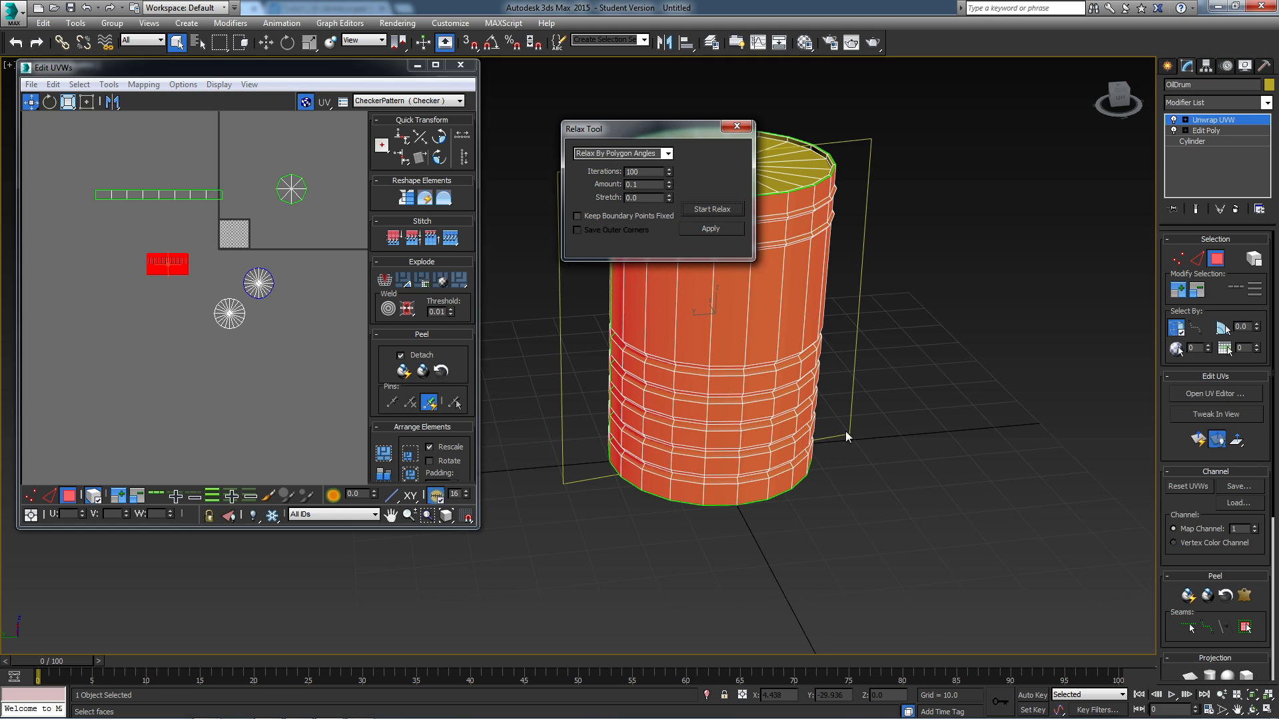
Step: Select the small cap's octagonal top shell and both round drum-end shells, relax them by polygon angles, and close the Relax Tool
{"action": "middle_click_drag", "start_coordinate": [261, 313], "coordinate": [167, 338]}
{"action": "scroll", "coordinate": [160, 294], "scroll_direction": "up", "scroll_amount": 5}
{"action": "scroll", "coordinate": [166, 318], "scroll_direction": "down", "scroll_amount": 4}
{"action": "left_click", "coordinate": [188, 314]}
{"action": "left_click_drag", "start_coordinate": [237, 249], "coordinate": [237, 249]}
{"action": "left_click_drag", "start_coordinate": [285, 290], "coordinate": [174, 419], "text": "ctrl"}
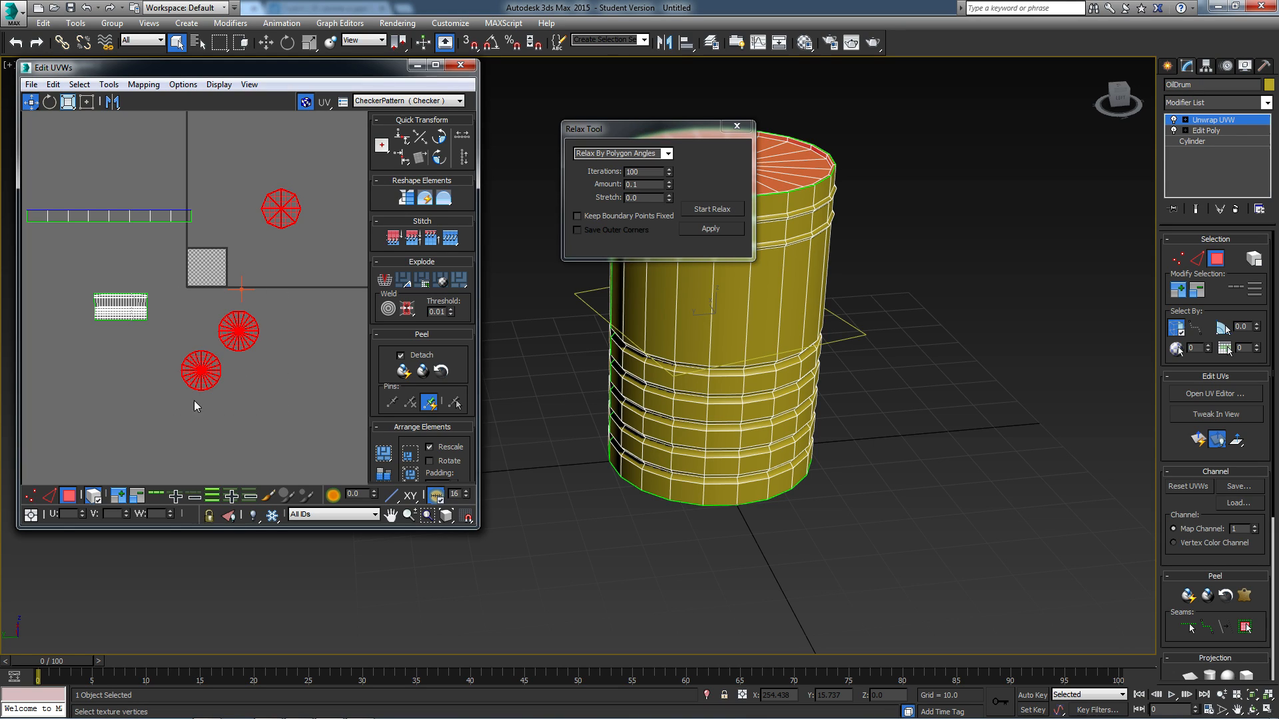
{"action": "left_click", "coordinate": [710, 211]}
{"action": "left_click", "coordinate": [710, 210]}
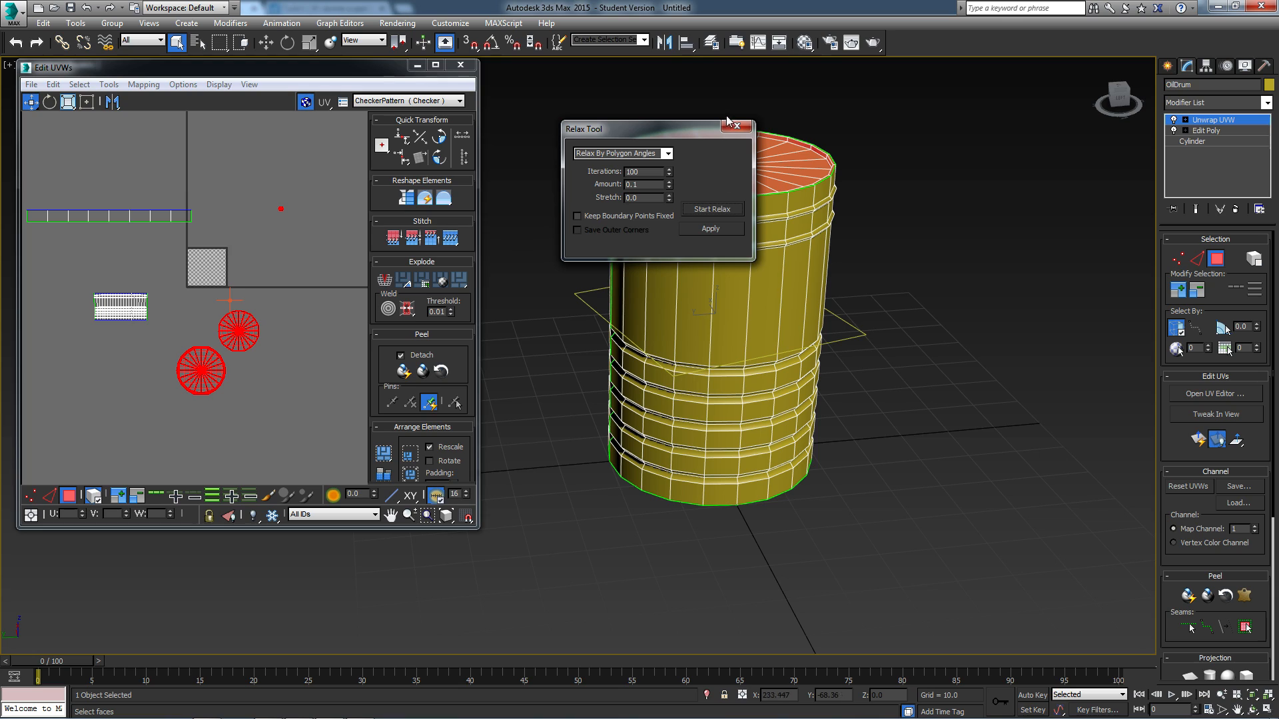
{"action": "left_click", "coordinate": [741, 132]}
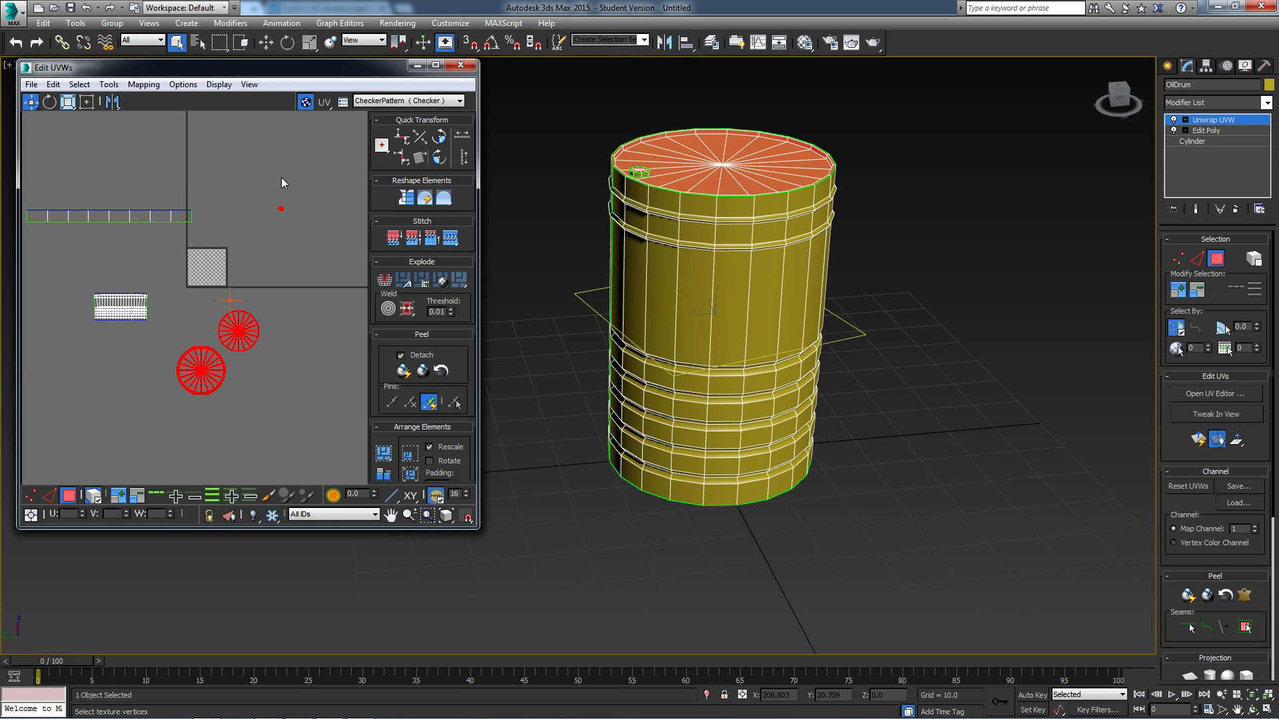
Step: Select the tiny shell of the small cap's top and move it closer to the other shells, above the UV tile
{"action": "middle_click_drag", "start_coordinate": [282, 182], "coordinate": [297, 172]}
{"action": "left_click_drag", "start_coordinate": [269, 188], "coordinate": [322, 231]}
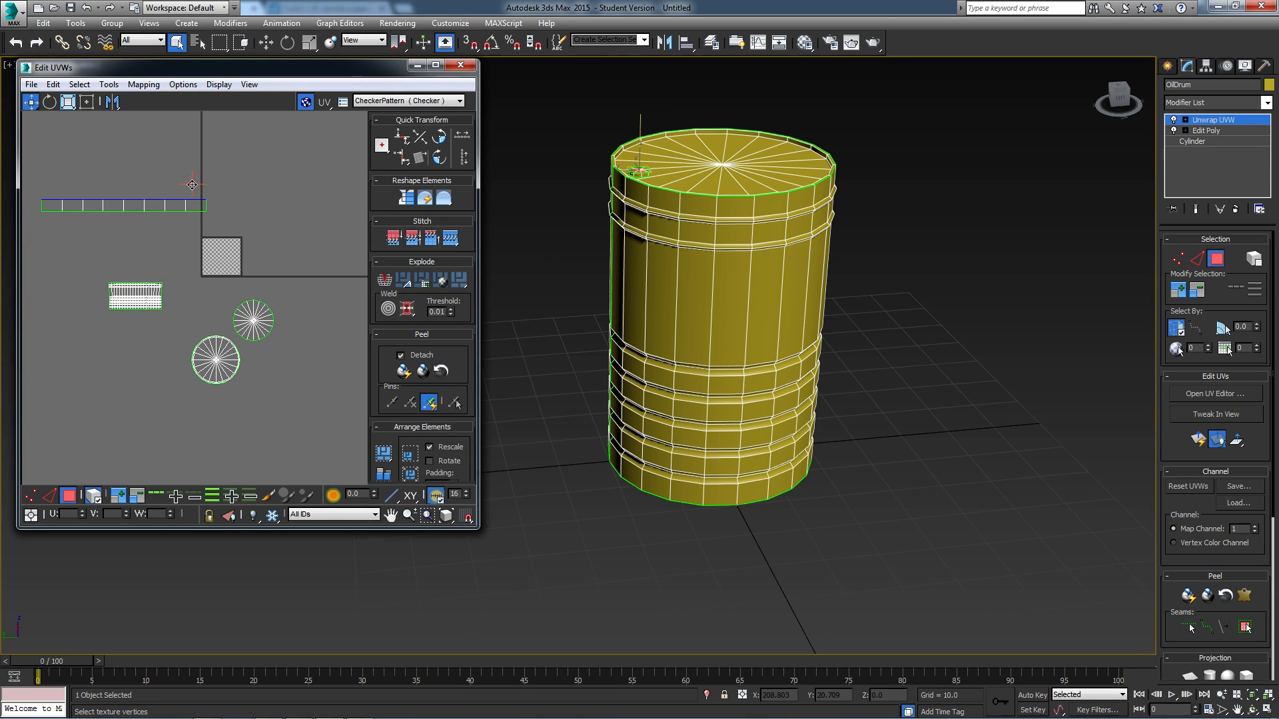
{"action": "left_click_drag", "start_coordinate": [187, 185], "coordinate": [227, 158]}
{"action": "middle_click_drag", "start_coordinate": [277, 278], "coordinate": [284, 242]}
Step: Examine the rim of the larger round drum-end shell up close and compare it with the drum's end on the model
{"action": "left_click_drag", "start_coordinate": [182, 362], "coordinate": [227, 324]}
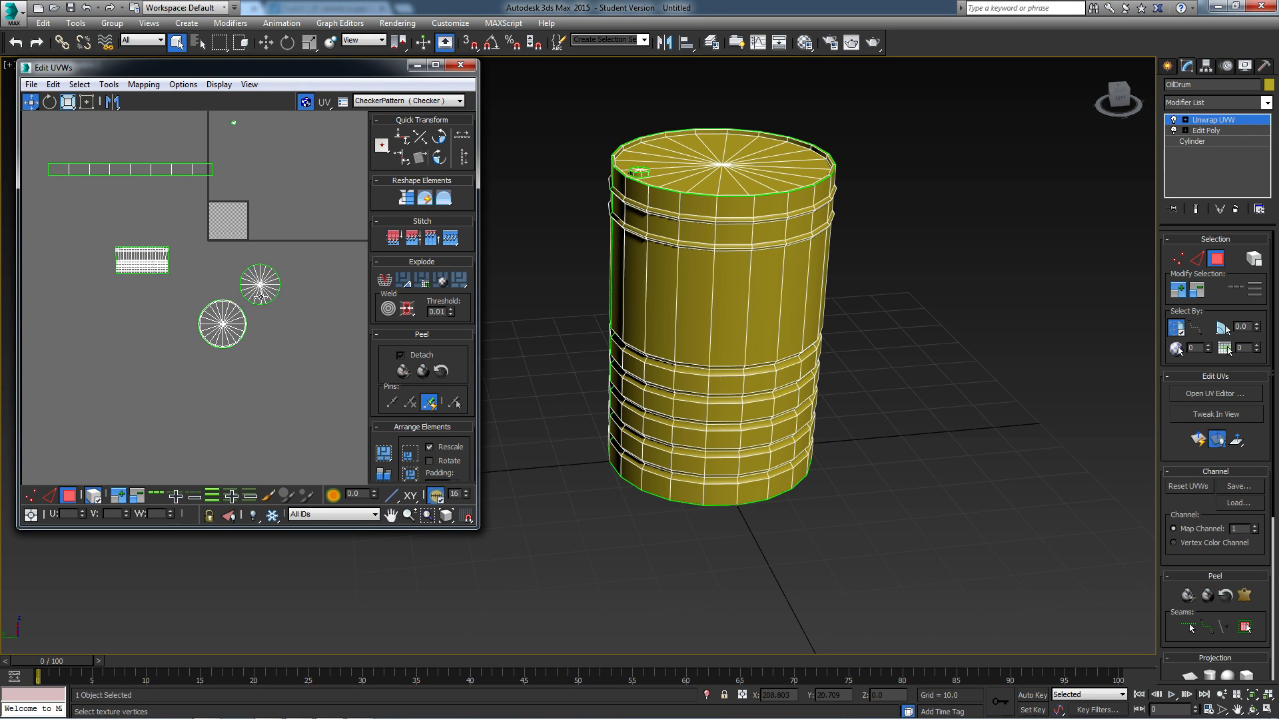
{"action": "left_click", "coordinate": [228, 326]}
{"action": "scroll", "coordinate": [221, 346], "scroll_direction": "up", "scroll_amount": 5}
{"action": "middle_click_drag", "start_coordinate": [251, 137], "coordinate": [214, 202]}
{"action": "left_click", "coordinate": [215, 202]}
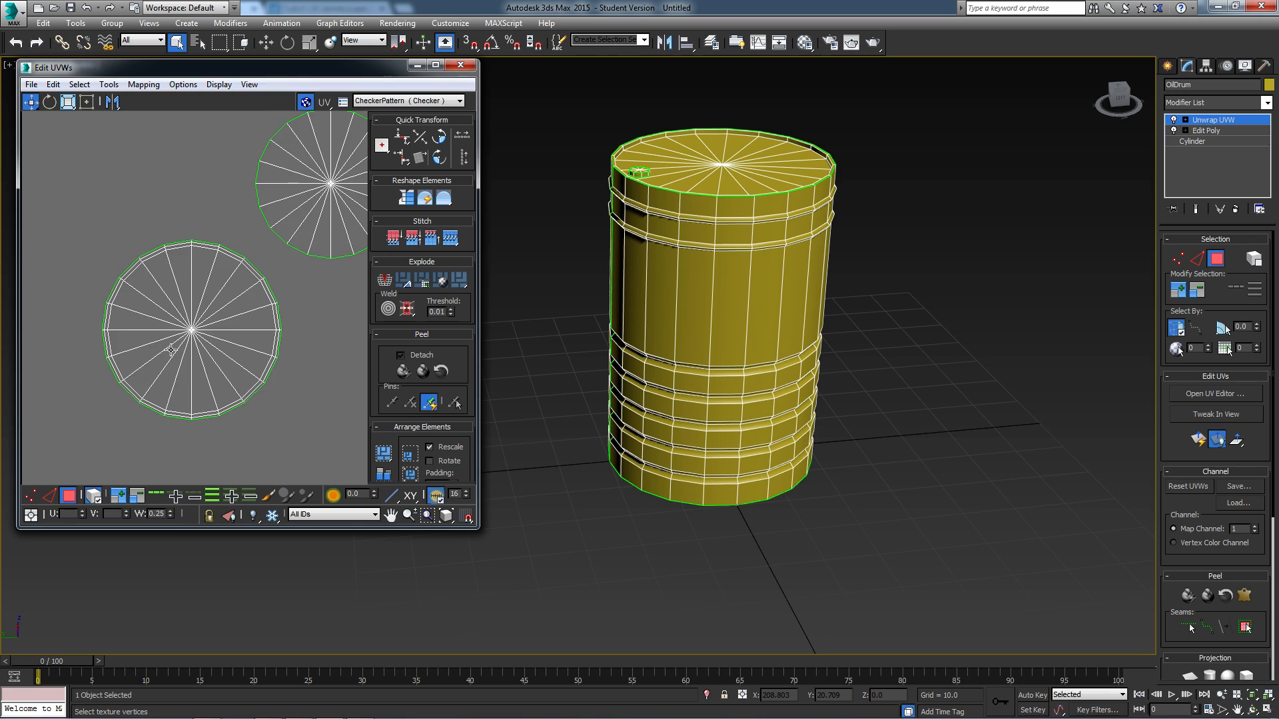
{"action": "scroll", "coordinate": [200, 247], "scroll_direction": "up", "scroll_amount": 4}
{"action": "middle_click_drag", "start_coordinate": [729, 229], "coordinate": [702, 296]}
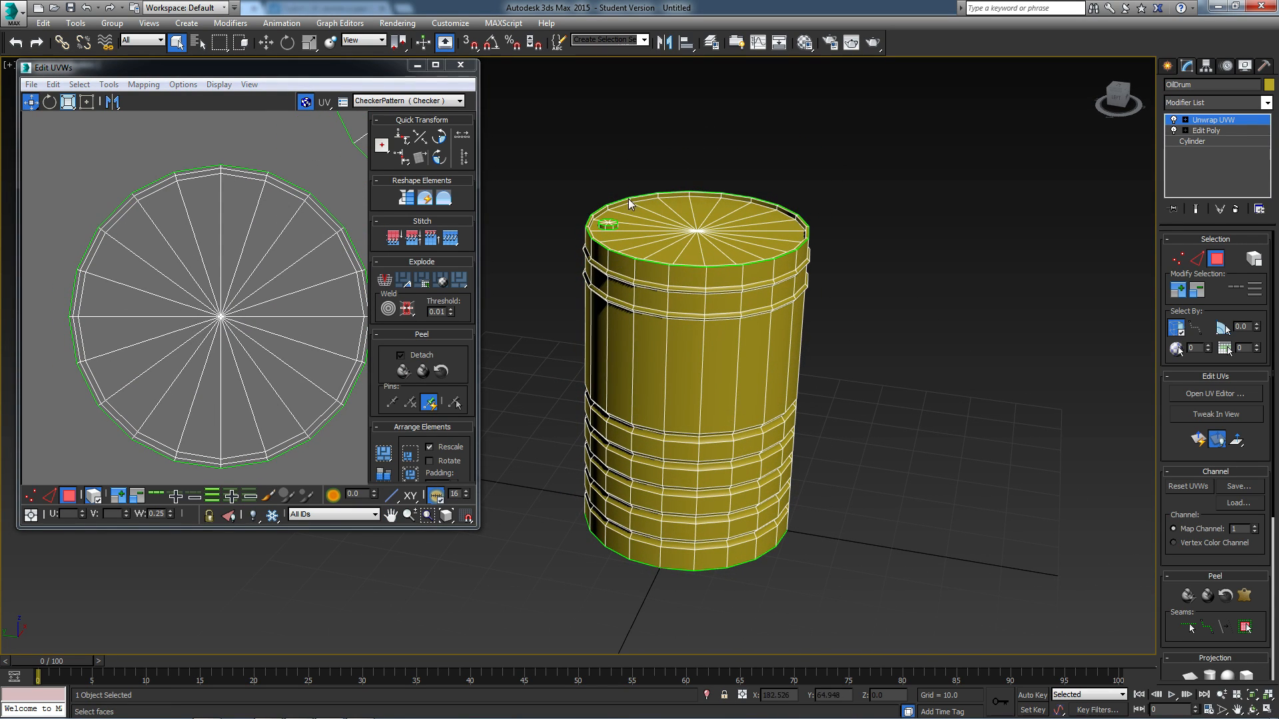
{"action": "middle_click_drag", "start_coordinate": [677, 375], "coordinate": [694, 346]}
{"action": "middle_click_drag", "start_coordinate": [263, 316], "coordinate": [171, 325]}
{"action": "scroll", "coordinate": [171, 323], "scroll_direction": "down", "scroll_amount": 5}
{"action": "middle_click_drag", "start_coordinate": [160, 280], "coordinate": [183, 291]}
{"action": "scroll", "coordinate": [241, 306], "scroll_direction": "down", "scroll_amount": 5}
{"action": "scroll", "coordinate": [240, 306], "scroll_direction": "up", "scroll_amount": 2}
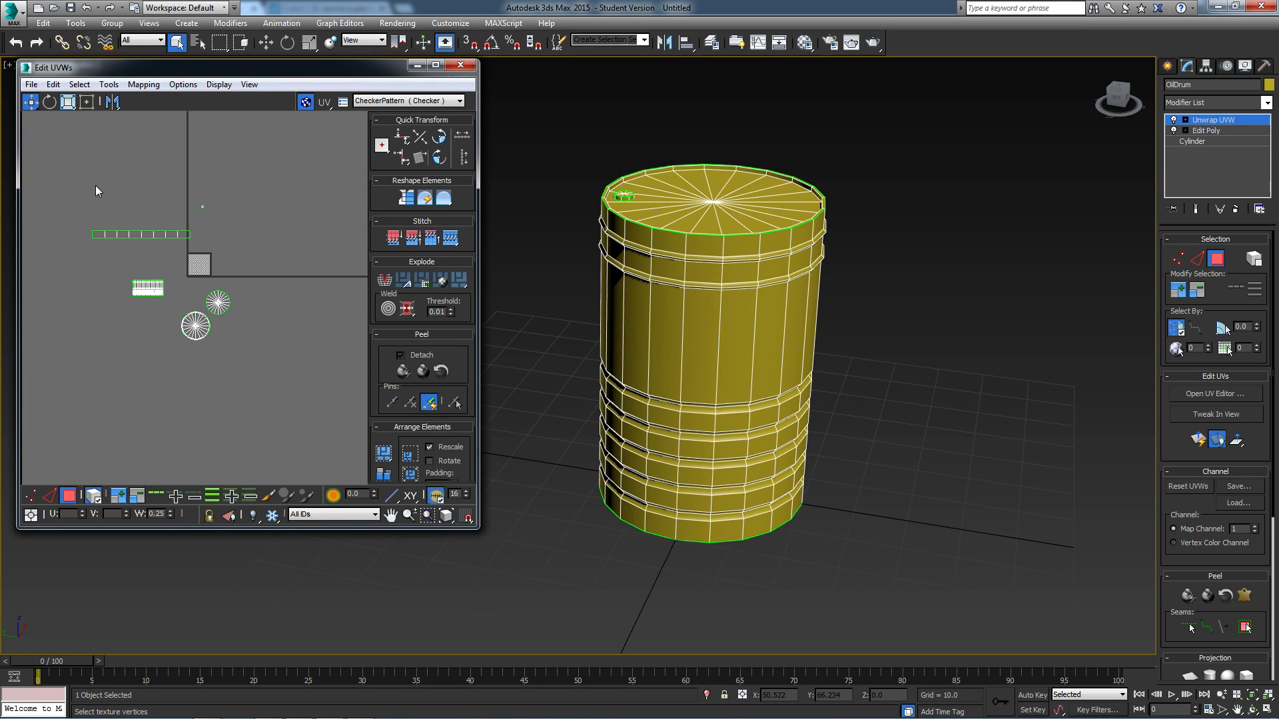
Step: Select the tiny shell of the small cap's top and compare its size with the other shells
{"action": "left_click_drag", "start_coordinate": [223, 254], "coordinate": [180, 201]}
{"action": "left_click_drag", "start_coordinate": [255, 384], "coordinate": [256, 385]}
{"action": "left_click", "coordinate": [250, 377]}
{"action": "scroll", "coordinate": [169, 262], "scroll_direction": "up", "scroll_amount": 2}
{"action": "mouse_move", "coordinate": [170, 262]}
{"action": "middle_mouse_down"}
{"action": "mouse_move", "coordinate": [214, 270]}
{"action": "mouse_move", "coordinate": [192, 264]}
{"action": "middle_mouse_up"}
{"action": "scroll", "coordinate": [214, 270], "scroll_direction": "up", "scroll_amount": 3}
{"action": "scroll", "coordinate": [190, 274], "scroll_direction": "down", "scroll_amount": 2}
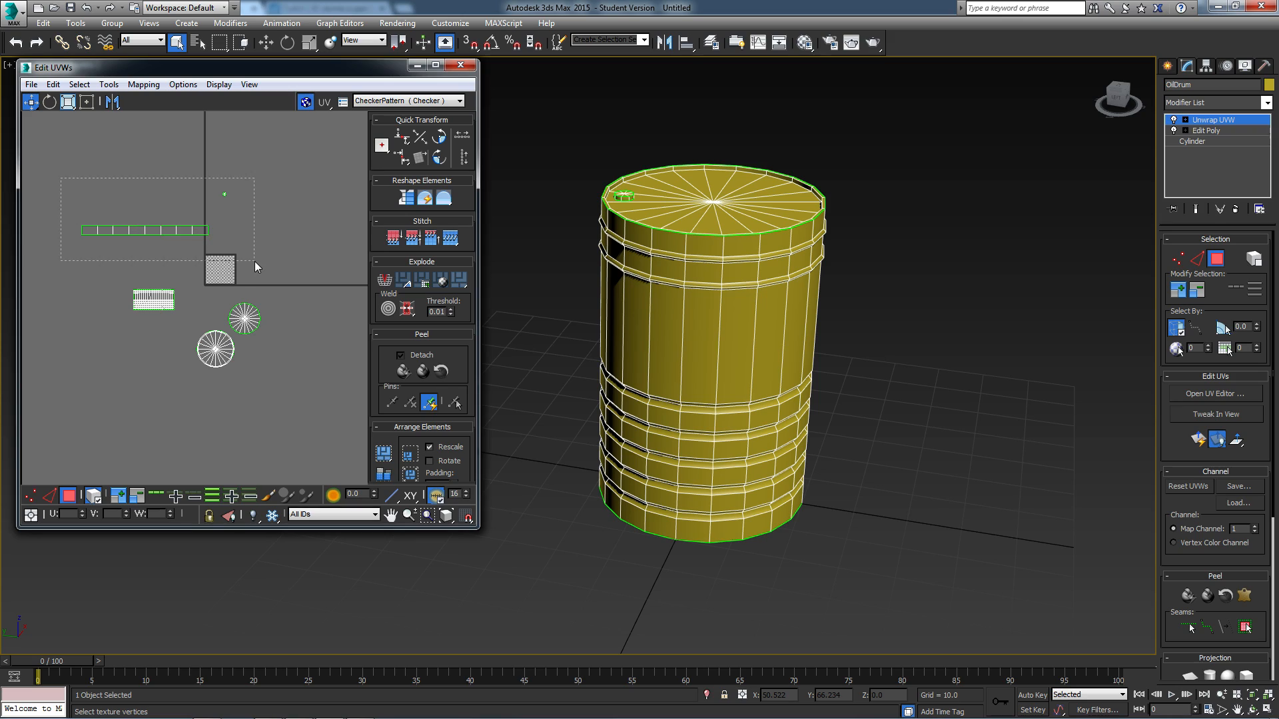
{"action": "left_click_drag", "start_coordinate": [250, 210], "coordinate": [252, 213]}
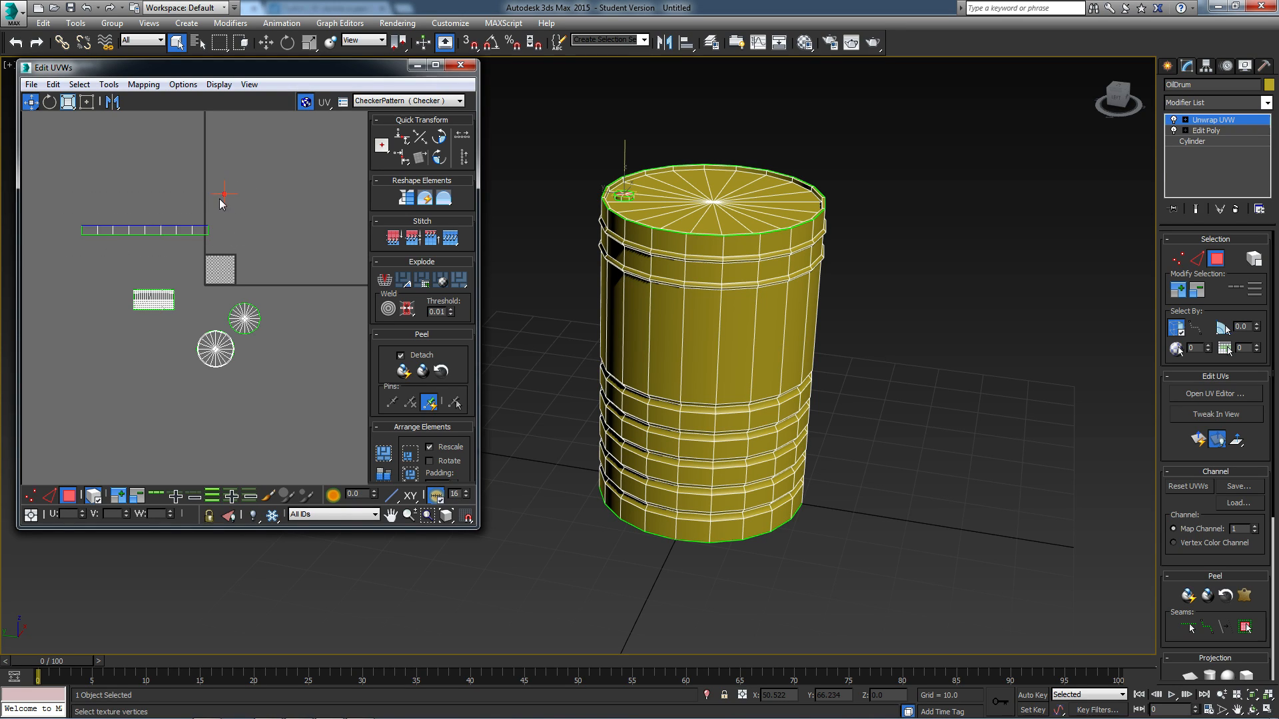
{"action": "left_click", "coordinate": [221, 226]}
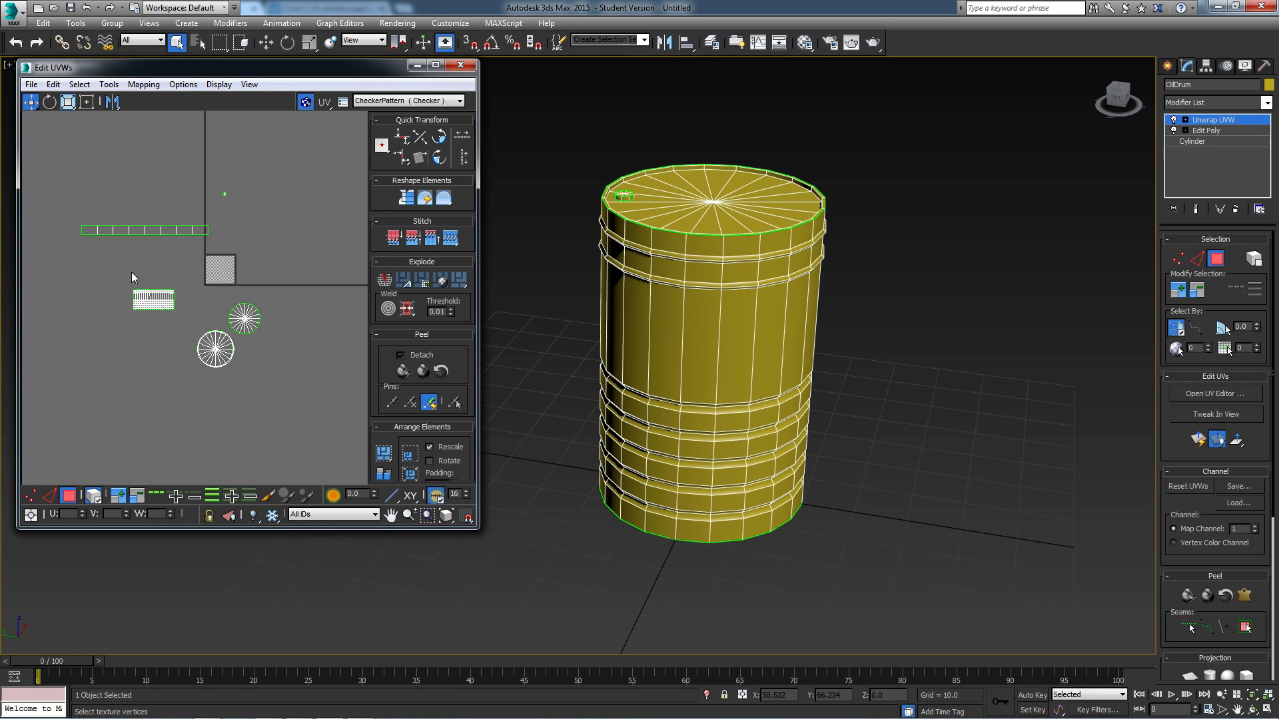
Step: Select both round drum-end shells together to check their relative sizes, and clear the selection
{"action": "left_click", "coordinate": [138, 309]}
{"action": "left_click_drag", "start_coordinate": [190, 311], "coordinate": [263, 373]}
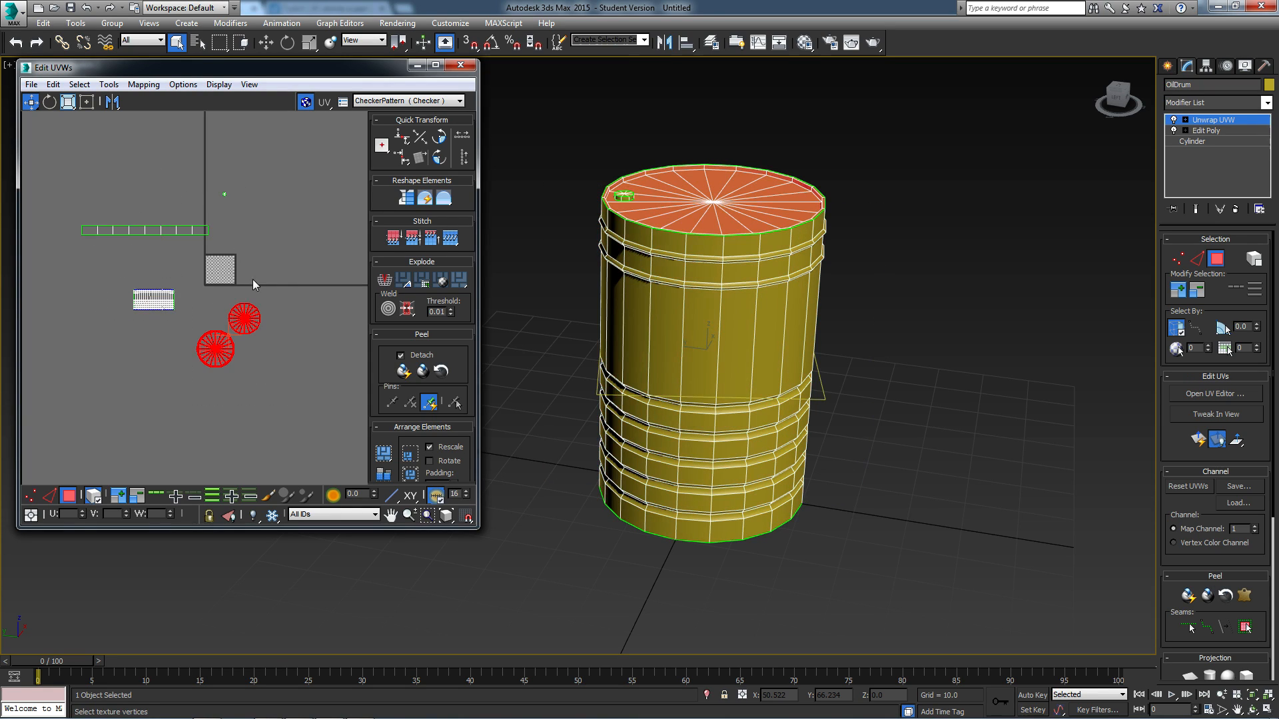
{"action": "left_click", "coordinate": [210, 297]}
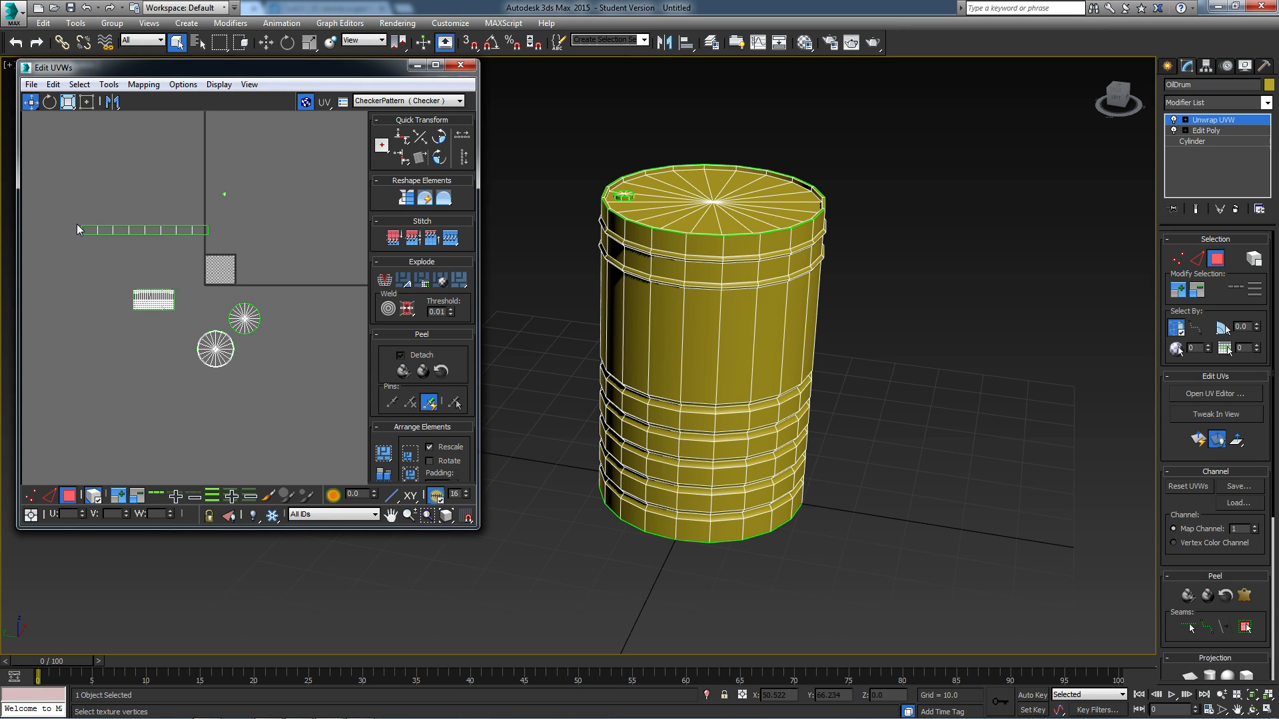
Step: Move the small cap's side strip slightly down toward the UV tile, and select the drum's side shell and the strip in turn
{"action": "left_click", "coordinate": [188, 230]}
{"action": "left_click_drag", "start_coordinate": [186, 229], "coordinate": [190, 244]}
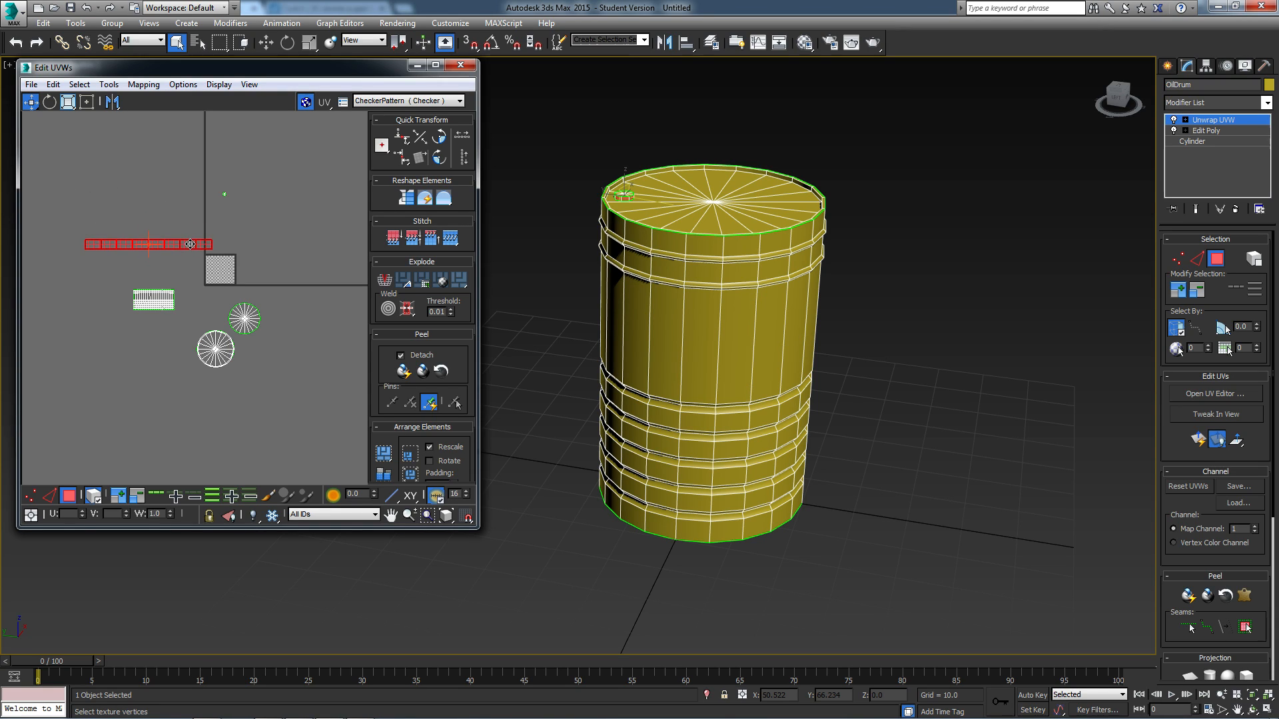
{"action": "left_click_drag", "start_coordinate": [186, 314], "coordinate": [191, 330]}
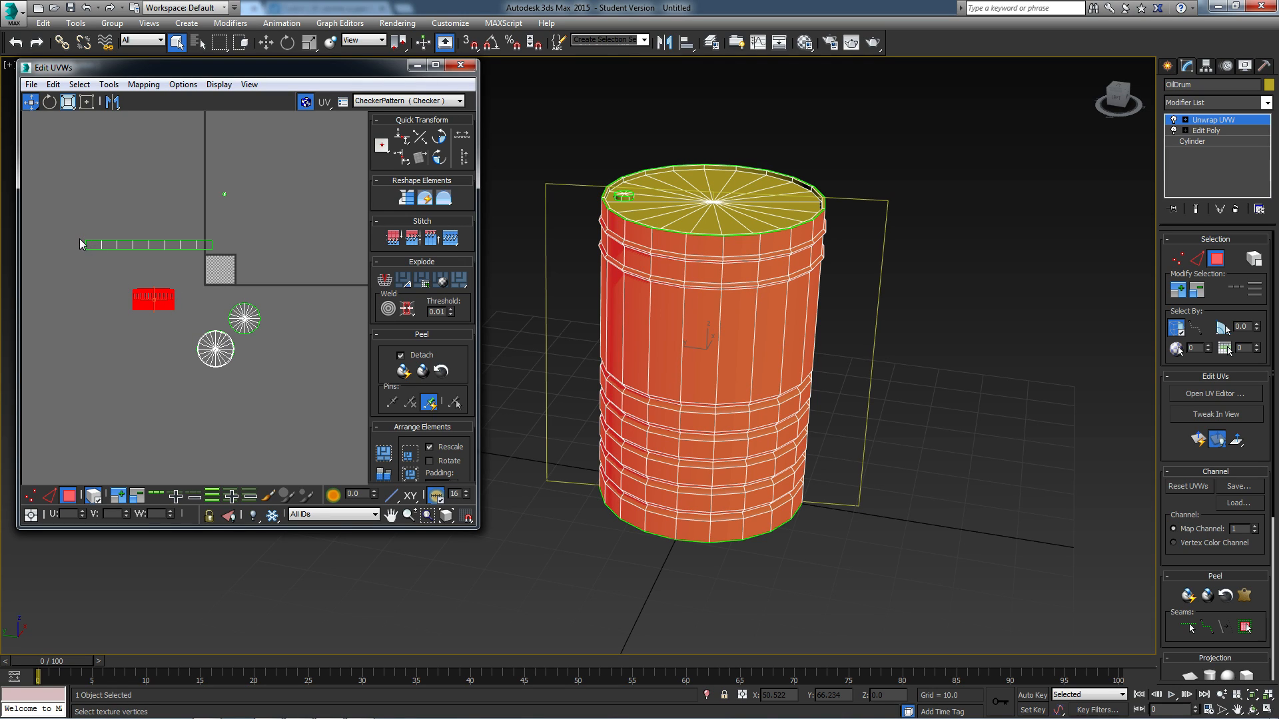
{"action": "left_click_drag", "start_coordinate": [76, 242], "coordinate": [225, 263]}
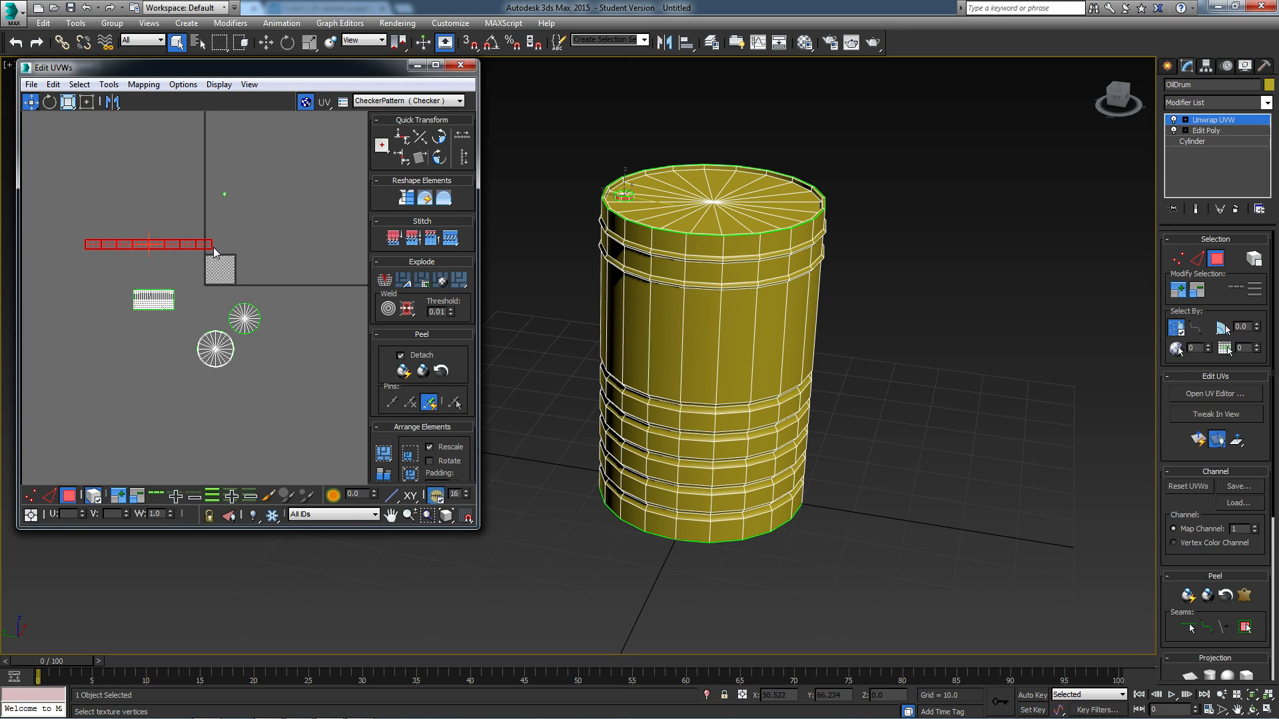
Step: Move the drum's side shell into the open space below the small cap's strip, and clear the selection
{"action": "mouse_move", "coordinate": [118, 274]}
{"action": "left_mouse_down"}
{"action": "mouse_move", "coordinate": [186, 325]}
{"action": "mouse_move", "coordinate": [124, 270]}
{"action": "left_mouse_up"}
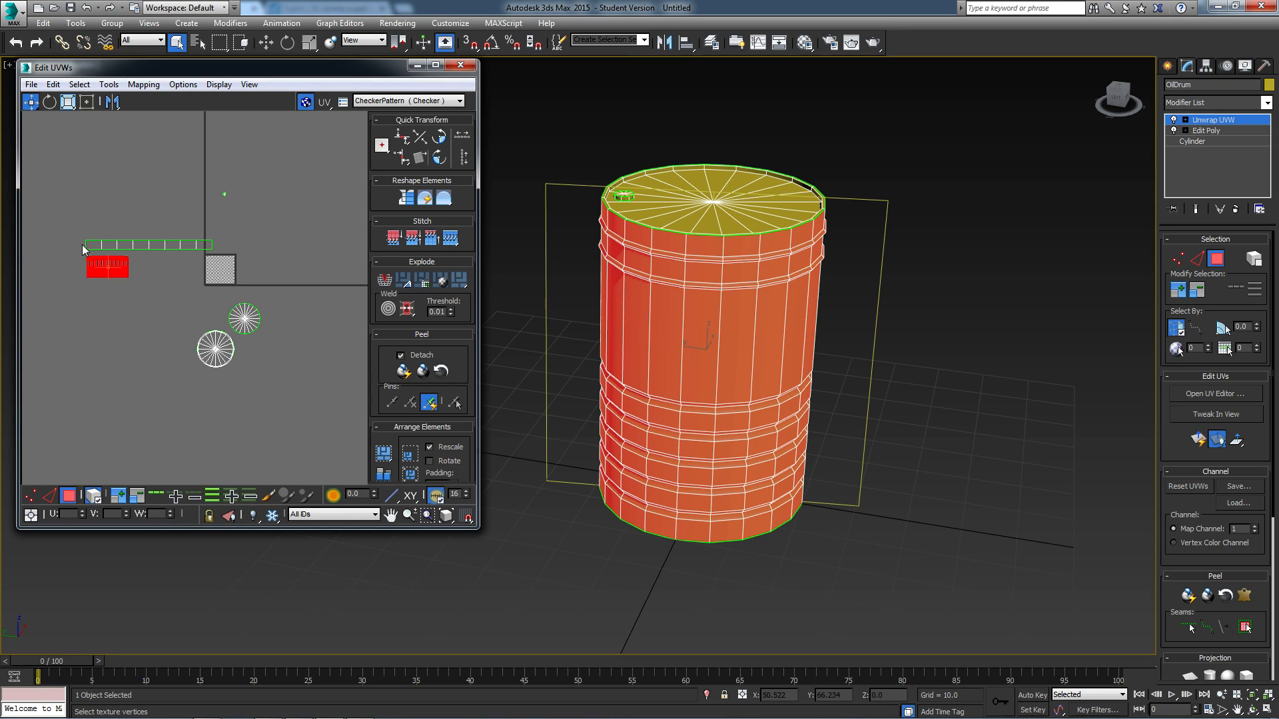
{"action": "left_click_drag", "start_coordinate": [120, 275], "coordinate": [122, 304]}
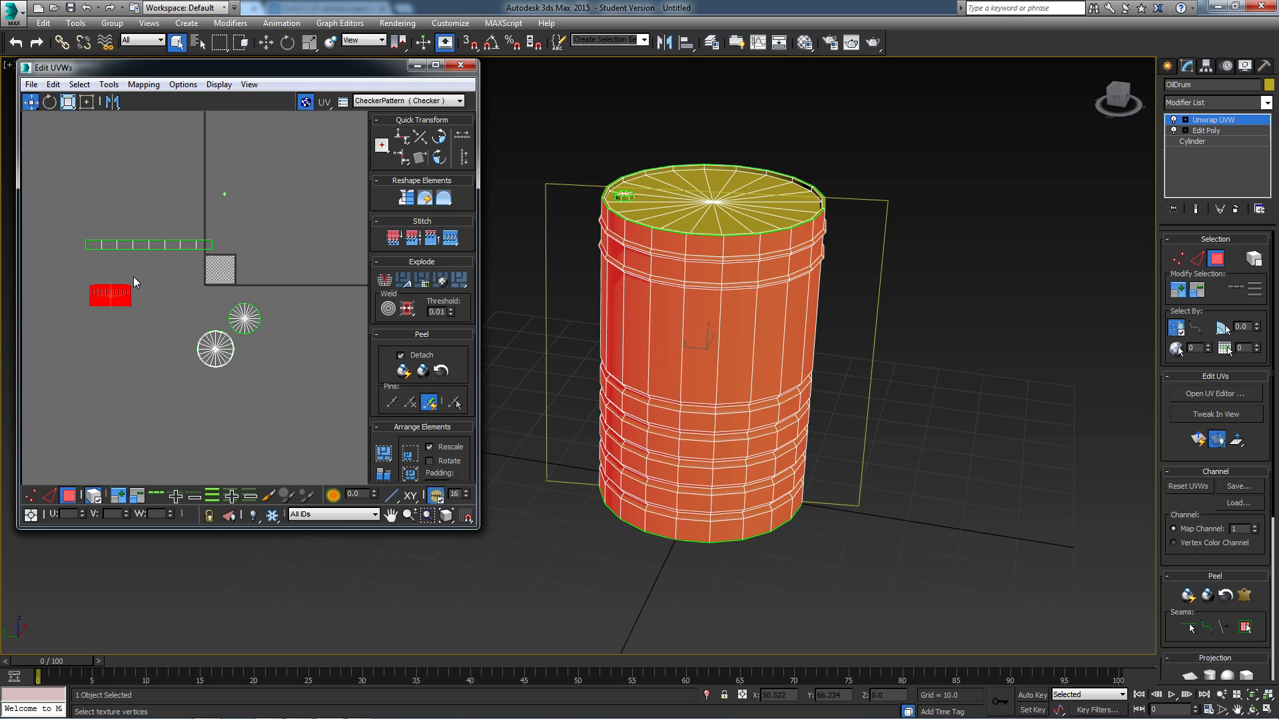
{"action": "left_click_drag", "start_coordinate": [120, 298], "coordinate": [137, 293]}
{"action": "left_click", "coordinate": [124, 328]}
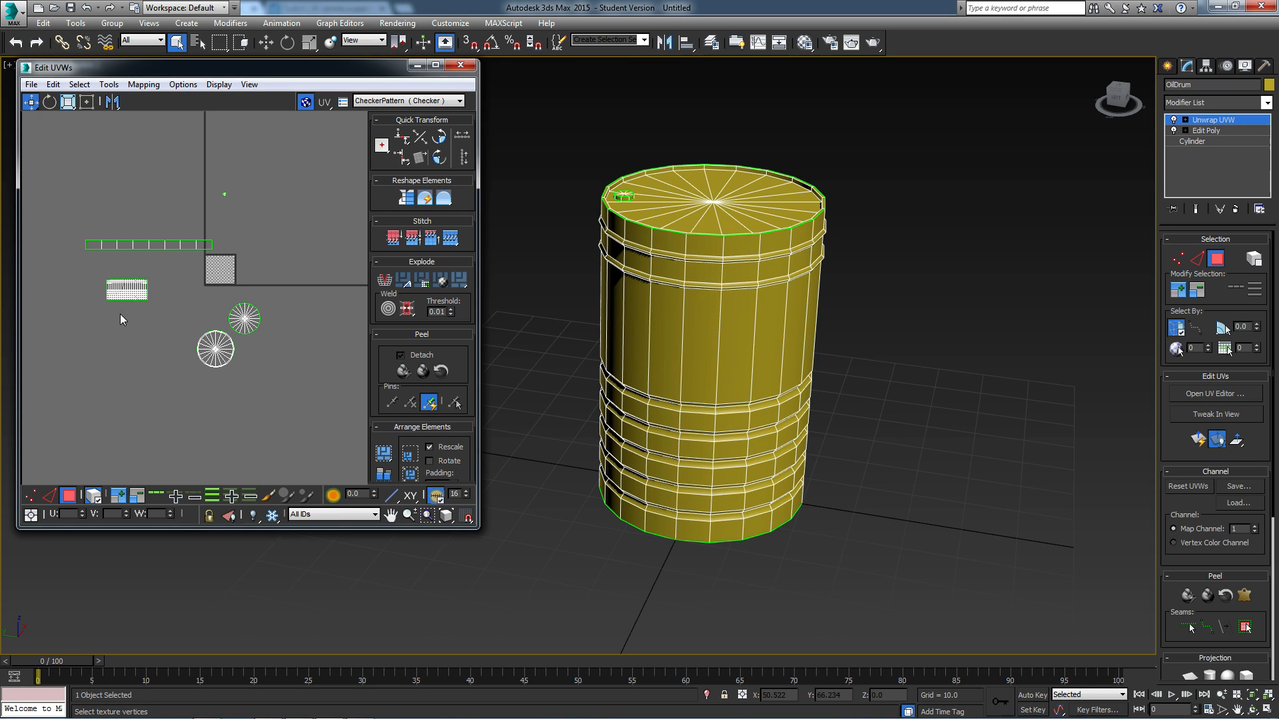
{"action": "middle_click_drag", "start_coordinate": [206, 283], "coordinate": [183, 315]}
{"action": "scroll", "coordinate": [183, 315], "scroll_direction": "down", "scroll_amount": 3}
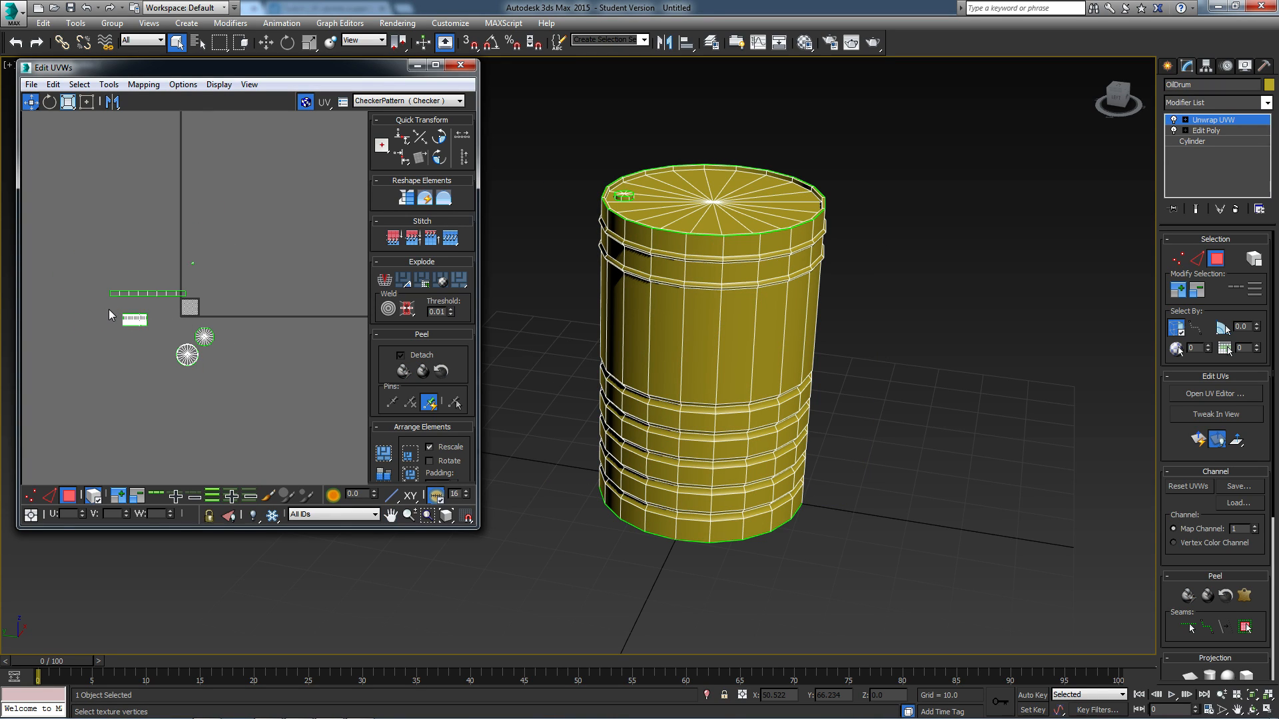
{"action": "left_click", "coordinate": [145, 326]}
{"action": "left_click_drag", "start_coordinate": [141, 321], "coordinate": [141, 341]}
{"action": "left_click", "coordinate": [173, 328]}
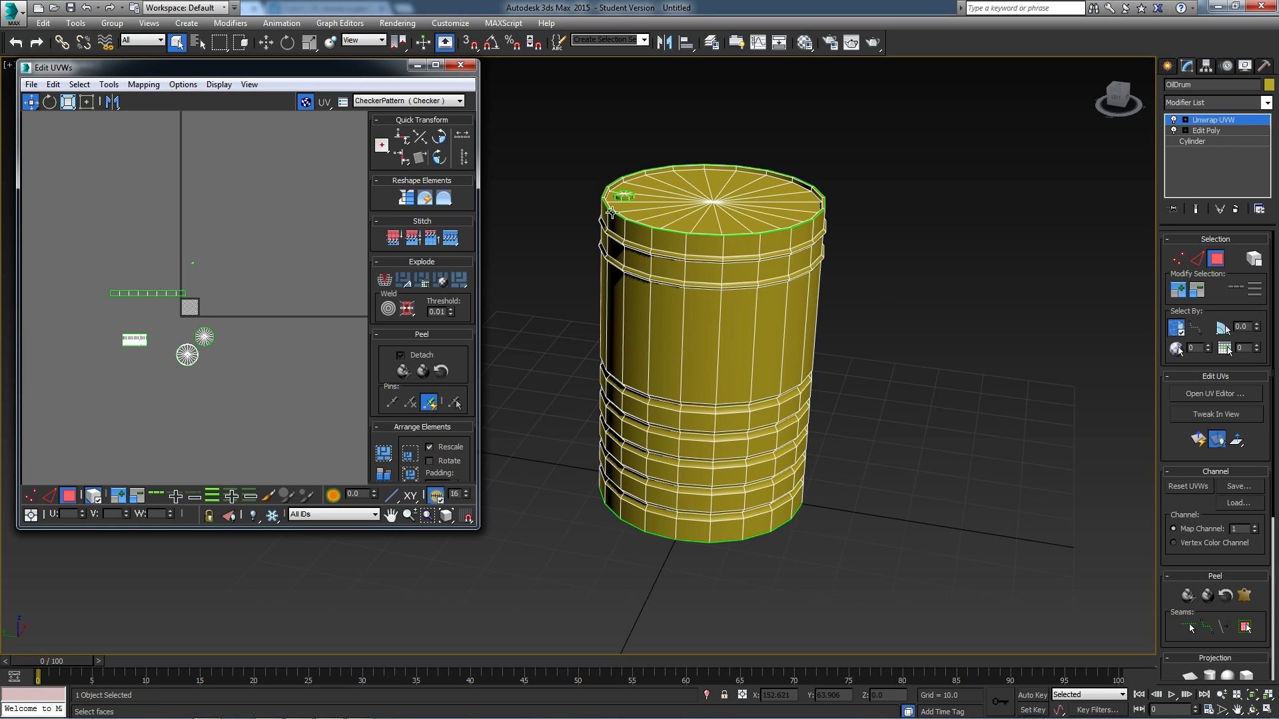
Step: Examine the small cap on the drum's top up close and compare its size with its shells and the whole drum
{"action": "middle_click_drag", "start_coordinate": [625, 217], "coordinate": [625, 247]}
{"action": "scroll", "coordinate": [625, 245], "scroll_direction": "up", "scroll_amount": 8}
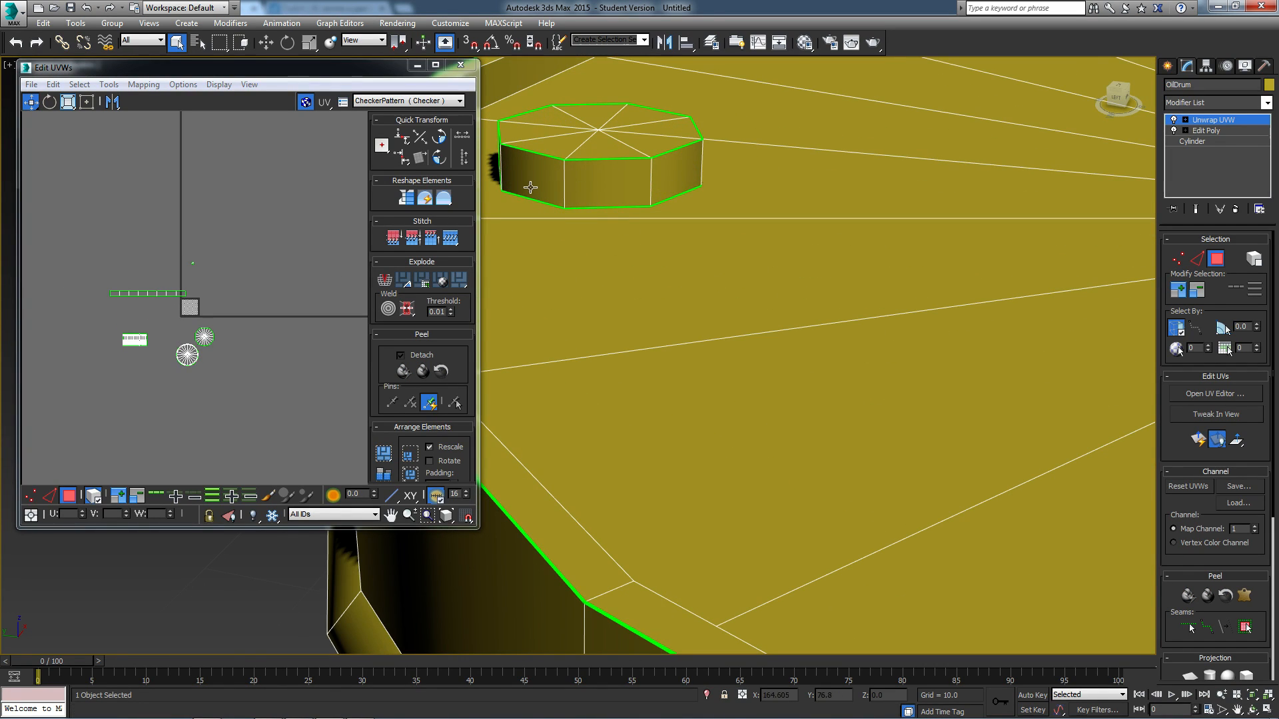
{"action": "middle_click_drag", "start_coordinate": [791, 415], "coordinate": [785, 378]}
{"action": "scroll", "coordinate": [749, 295], "scroll_direction": "down", "scroll_amount": 8}
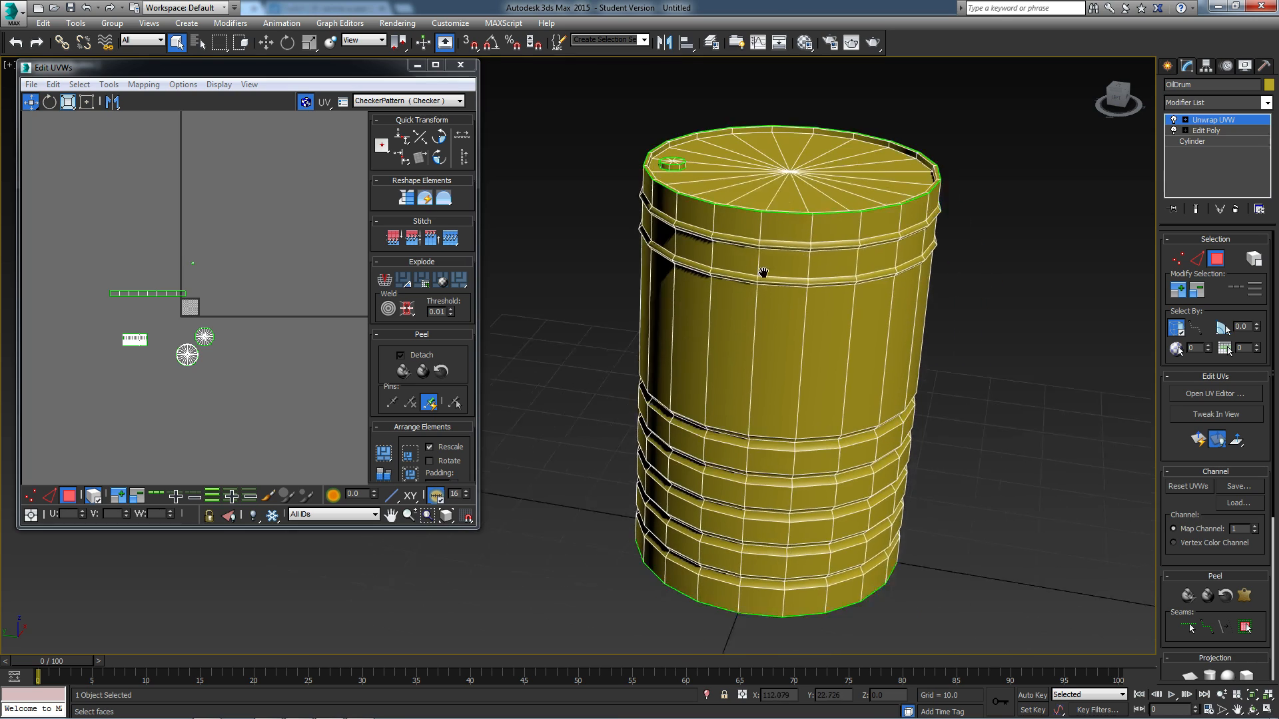
{"action": "middle_click_drag", "start_coordinate": [758, 443], "coordinate": [739, 476], "text": "alt"}
{"action": "middle_click_drag", "start_coordinate": [175, 322], "coordinate": [205, 278]}
{"action": "scroll", "coordinate": [177, 299], "scroll_direction": "up", "scroll_amount": 2}
{"action": "scroll", "coordinate": [202, 278], "scroll_direction": "up", "scroll_amount": 2}
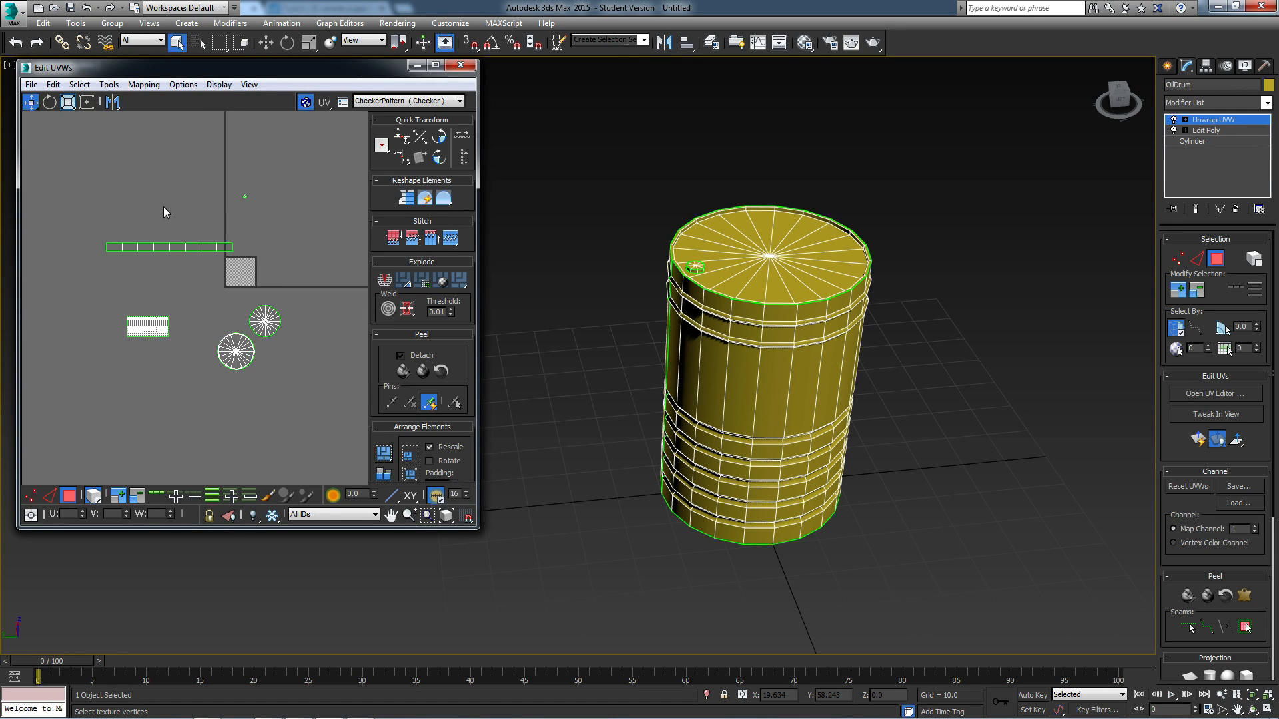
Step: Select all UV shells and rescale their clusters so their sizes match the model's proportions
{"action": "left_click_drag", "start_coordinate": [333, 415], "coordinate": [333, 414]}
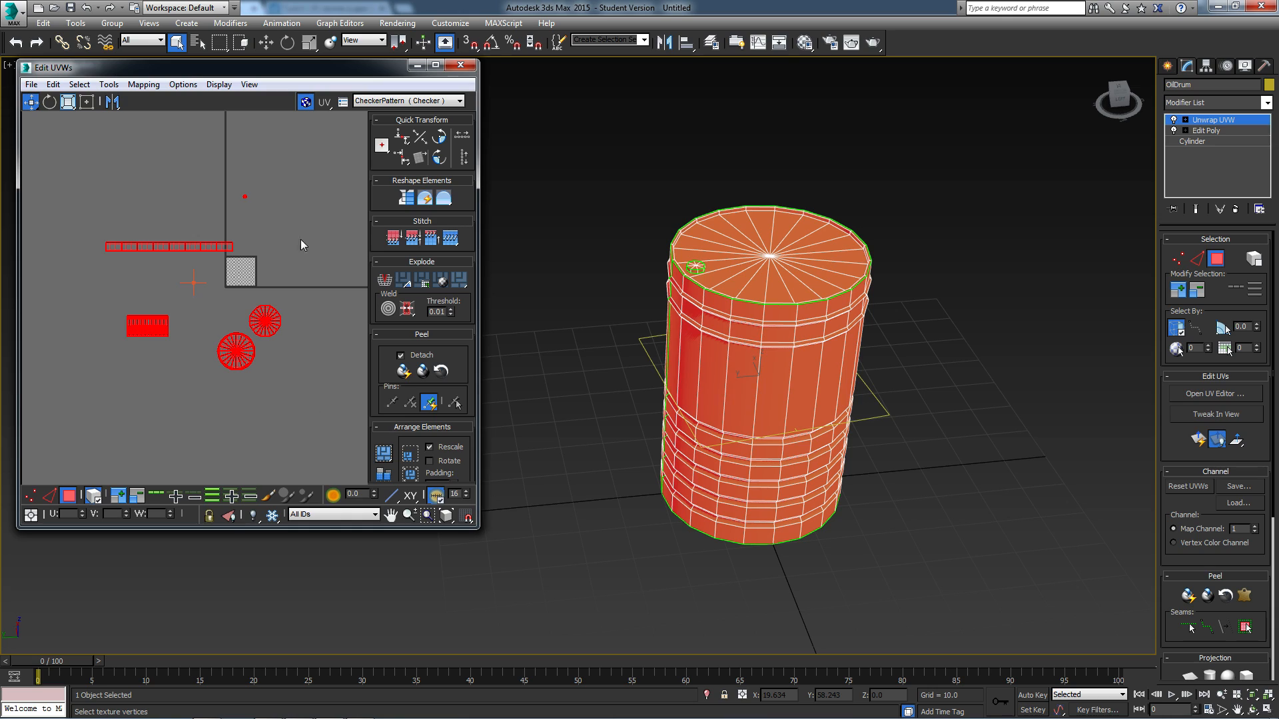
{"action": "left_click", "coordinate": [108, 85]}
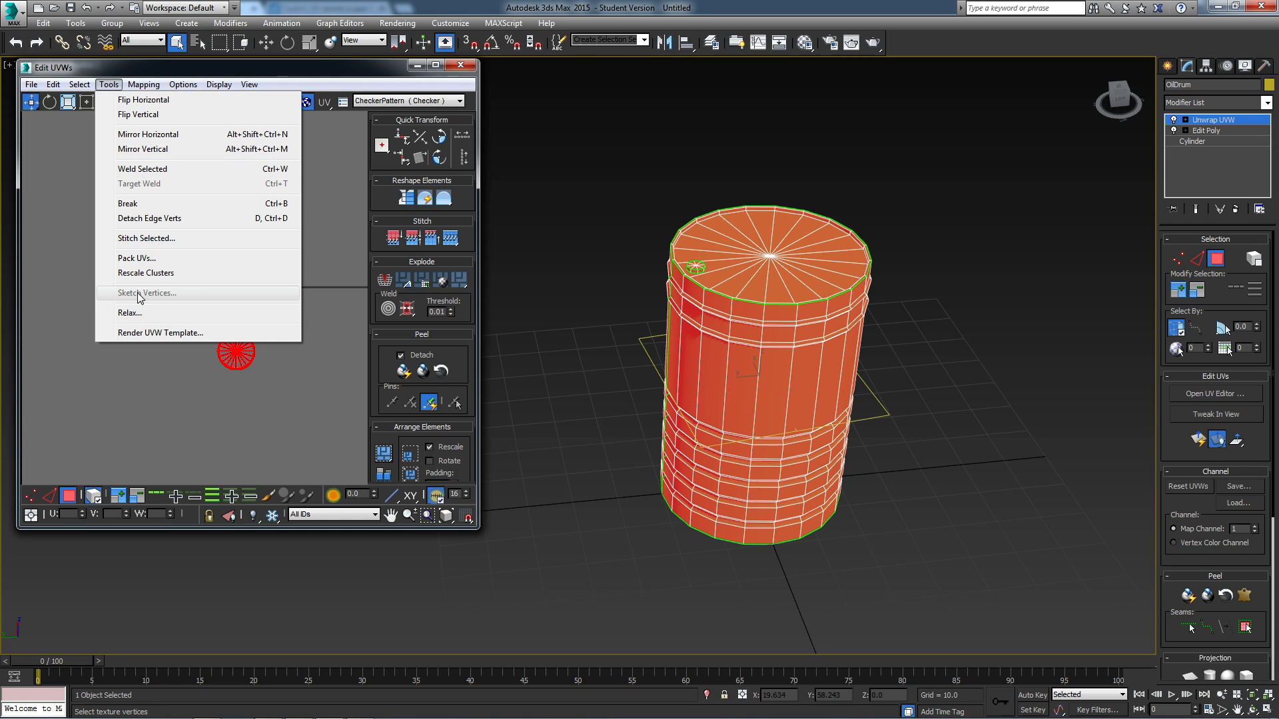
{"action": "left_click", "coordinate": [145, 273]}
{"action": "left_click", "coordinate": [151, 273]}
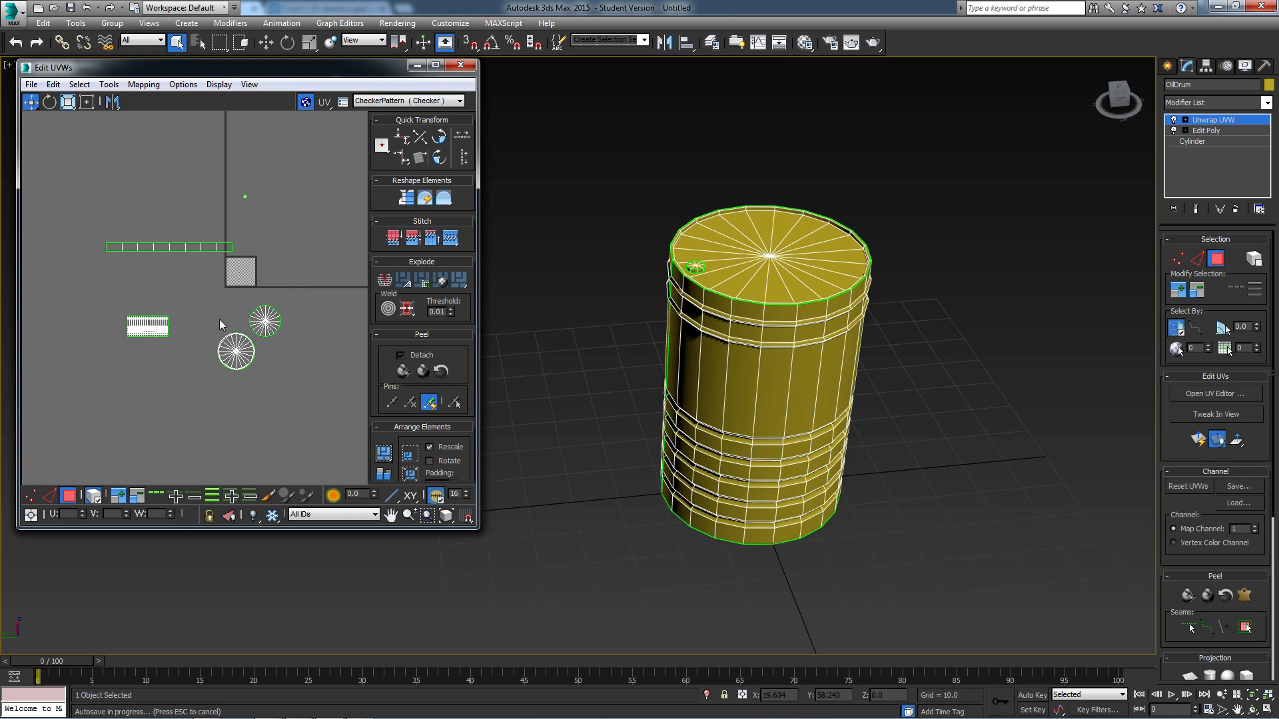
{"action": "key", "text": "ctrl+a"}
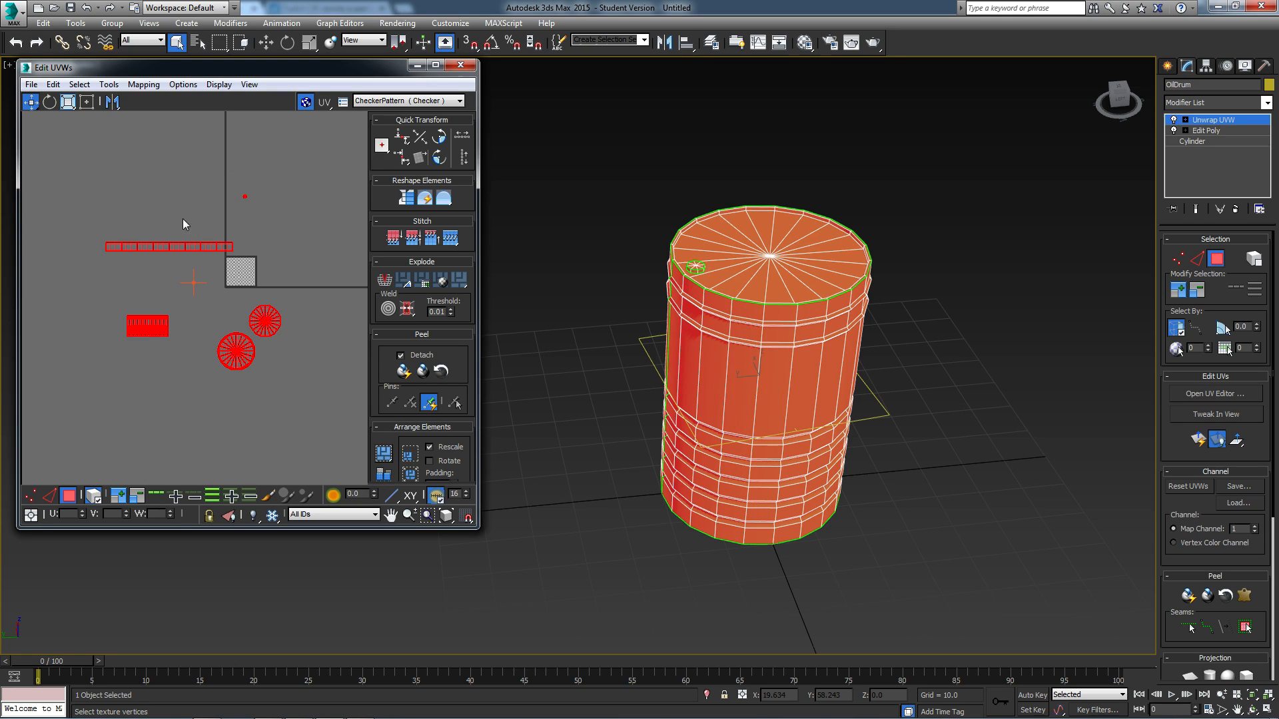
{"action": "left_click", "coordinate": [335, 421]}
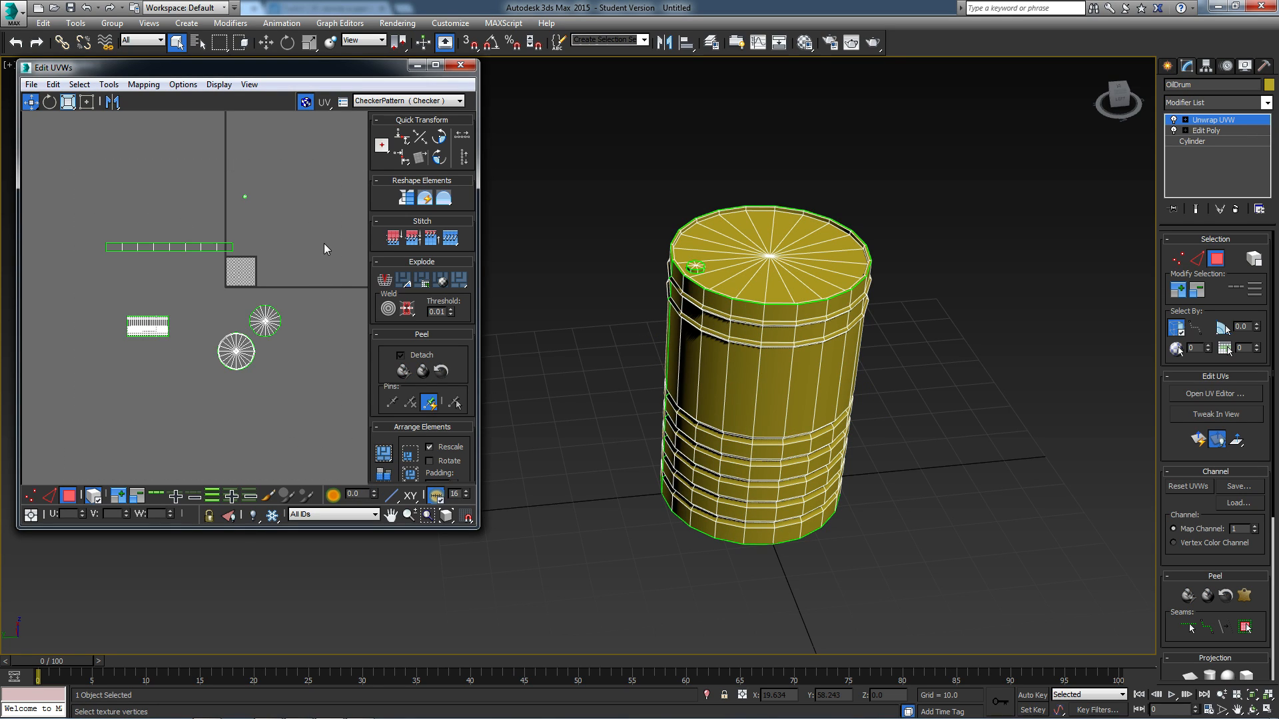
{"action": "key", "text": "ctrl+a"}
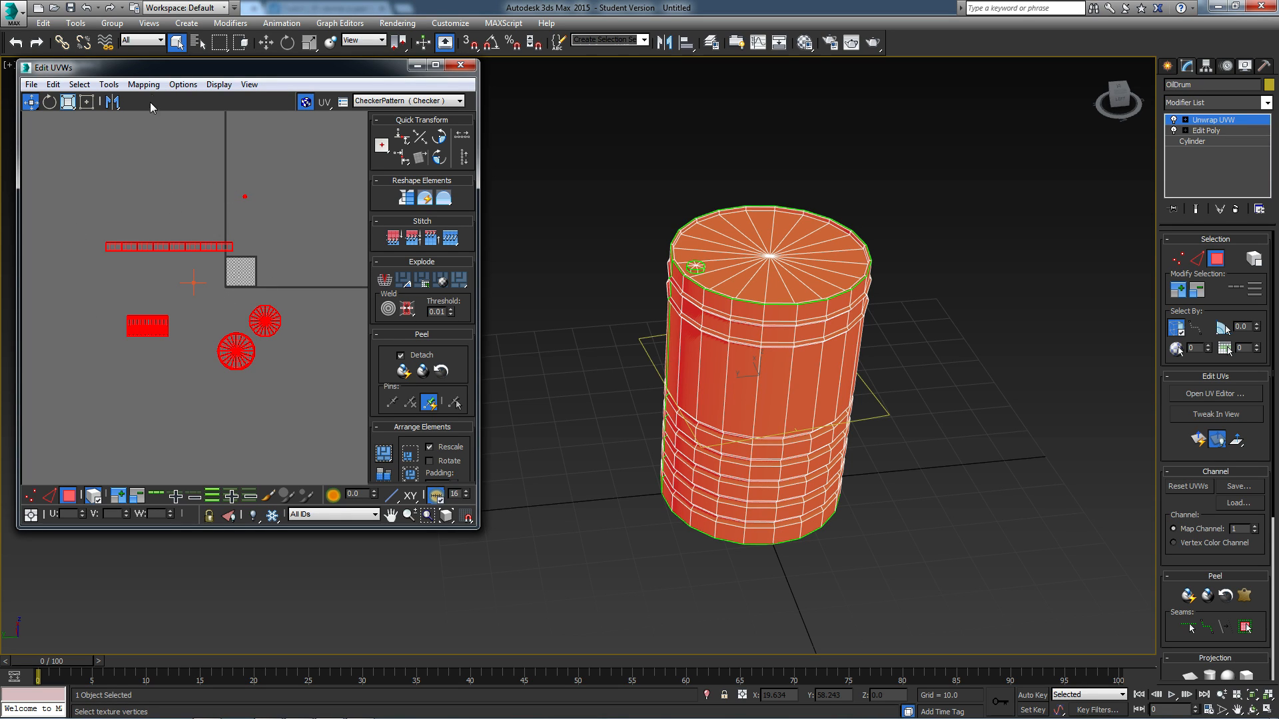
{"action": "left_click", "coordinate": [109, 85]}
{"action": "left_click", "coordinate": [140, 273]}
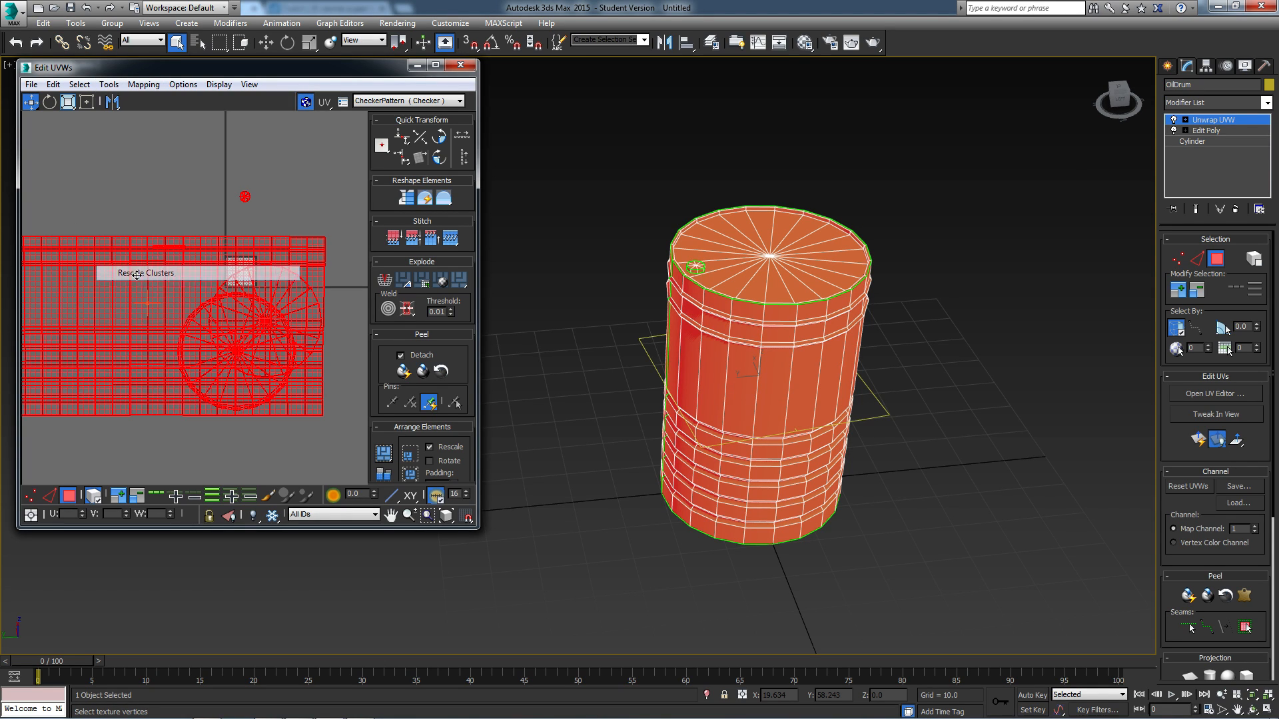
Step: Move only the drum's side shell down, clear of the round drum-end shells
{"action": "scroll", "coordinate": [267, 273], "scroll_direction": "down", "scroll_amount": 3}
{"action": "middle_click_drag", "start_coordinate": [268, 293], "coordinate": [153, 289]}
{"action": "scroll", "coordinate": [154, 290], "scroll_direction": "up", "scroll_amount": 1}
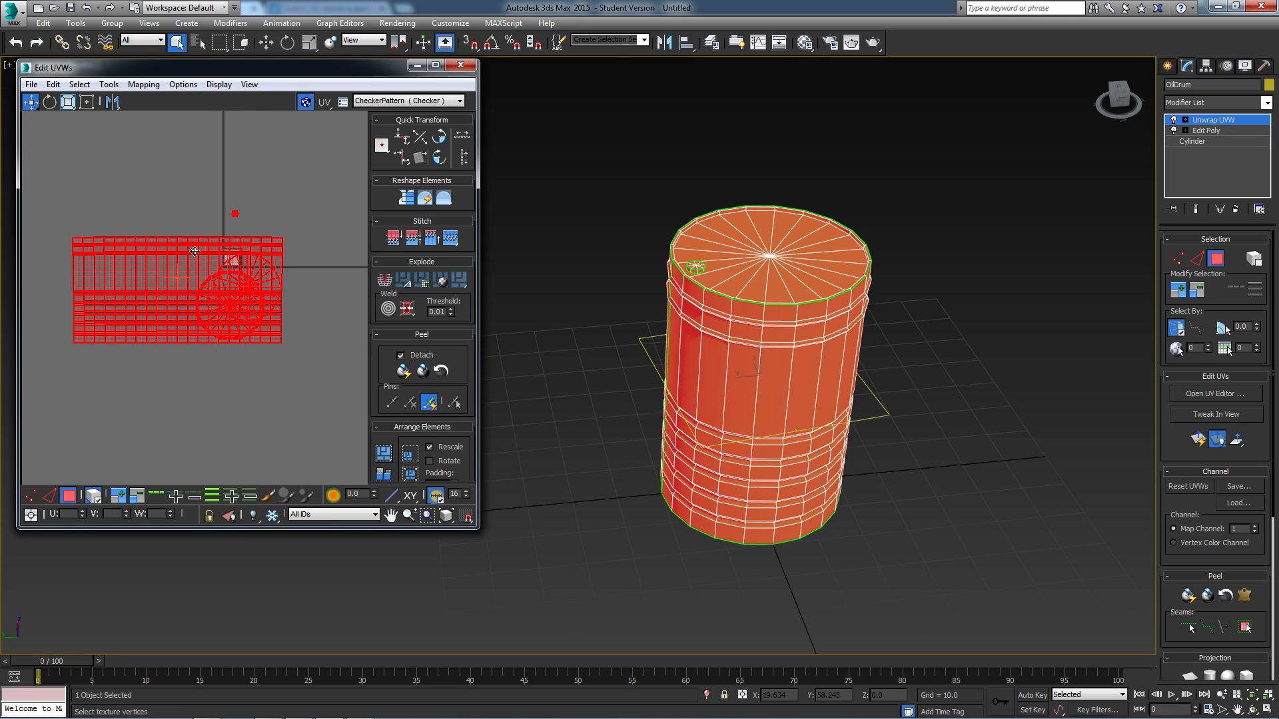
{"action": "scroll", "coordinate": [171, 283], "scroll_direction": "down", "scroll_amount": 2}
{"action": "left_click", "coordinate": [251, 403]}
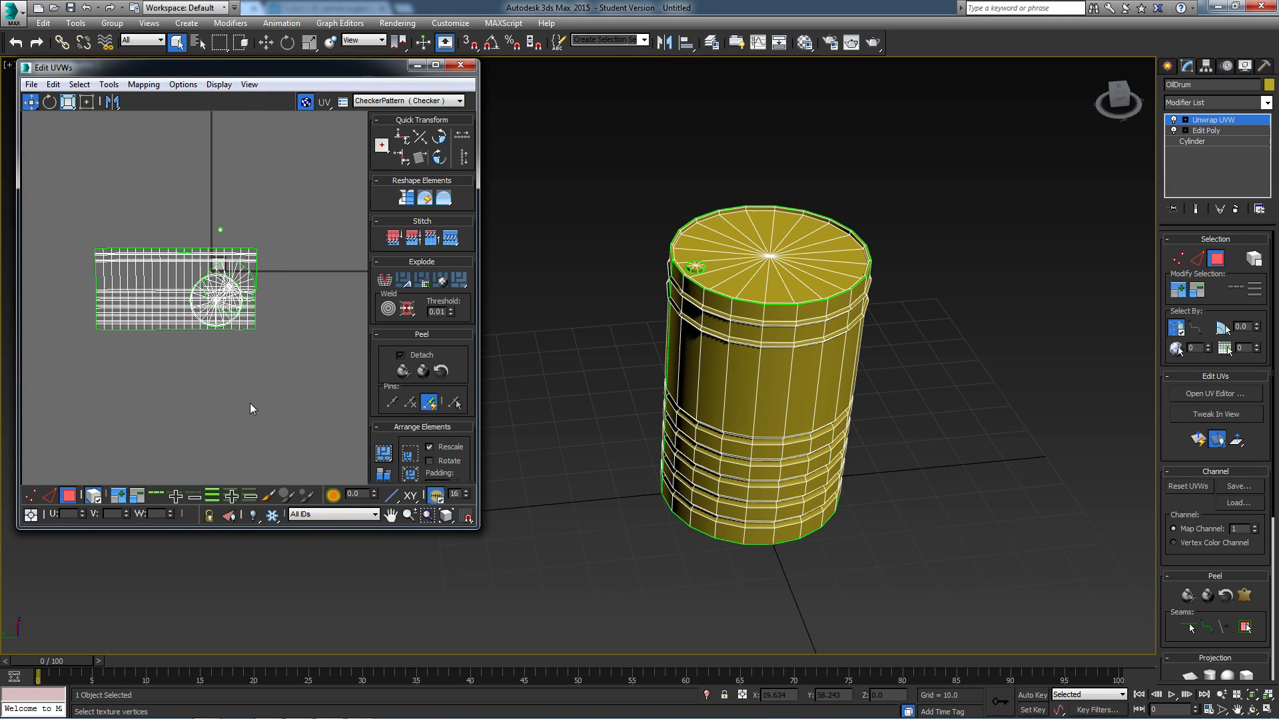
{"action": "left_click", "coordinate": [157, 264]}
{"action": "left_click_drag", "start_coordinate": [157, 264], "coordinate": [174, 360]}
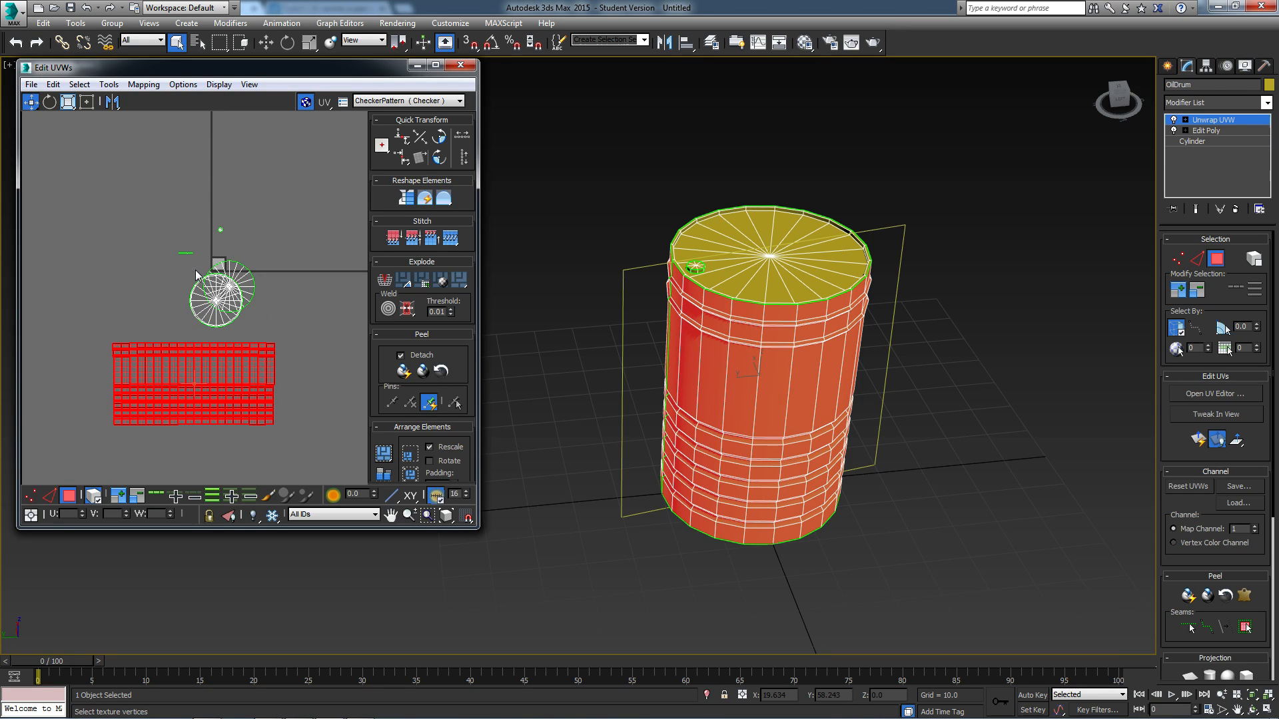
Step: Place the two round drum-end shells side by side above the side shell, with the small cap's two shells beside them
{"action": "left_click_drag", "start_coordinate": [196, 272], "coordinate": [189, 262]}
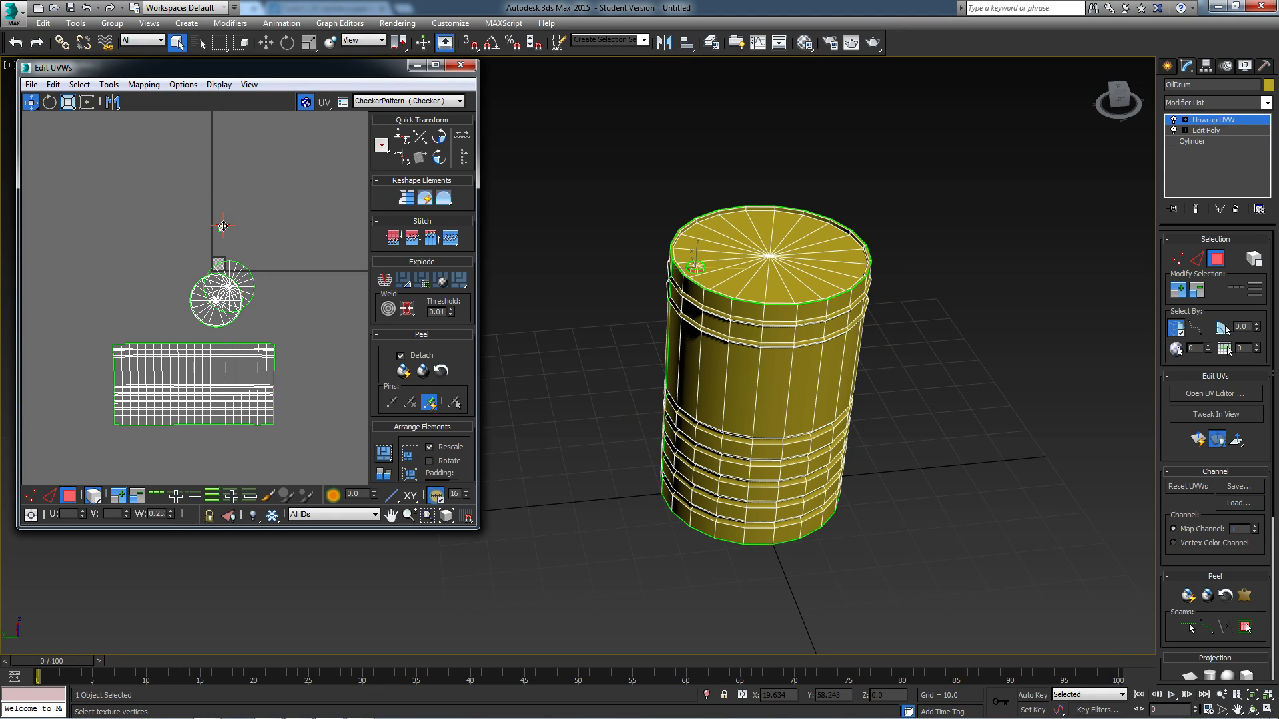
{"action": "left_click", "coordinate": [246, 280]}
{"action": "left_click_drag", "start_coordinate": [246, 281], "coordinate": [339, 312]}
{"action": "left_click_drag", "start_coordinate": [234, 301], "coordinate": [160, 313]}
{"action": "left_click_drag", "start_coordinate": [320, 314], "coordinate": [197, 312]}
{"action": "left_click", "coordinate": [179, 253]}
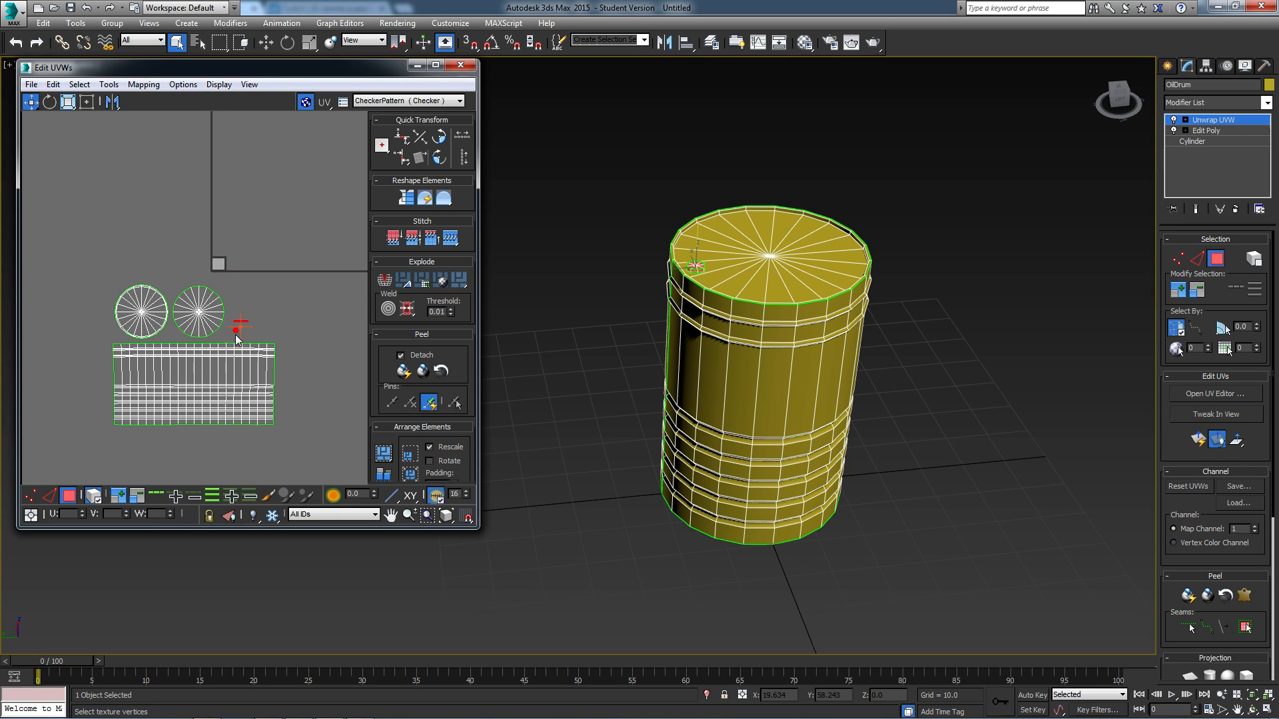
Step: Select the drum's side shell and both drum-end shells to compare them with the small cap's shells, and clear the selection
{"action": "middle_click_drag", "start_coordinate": [236, 330], "coordinate": [227, 310]}
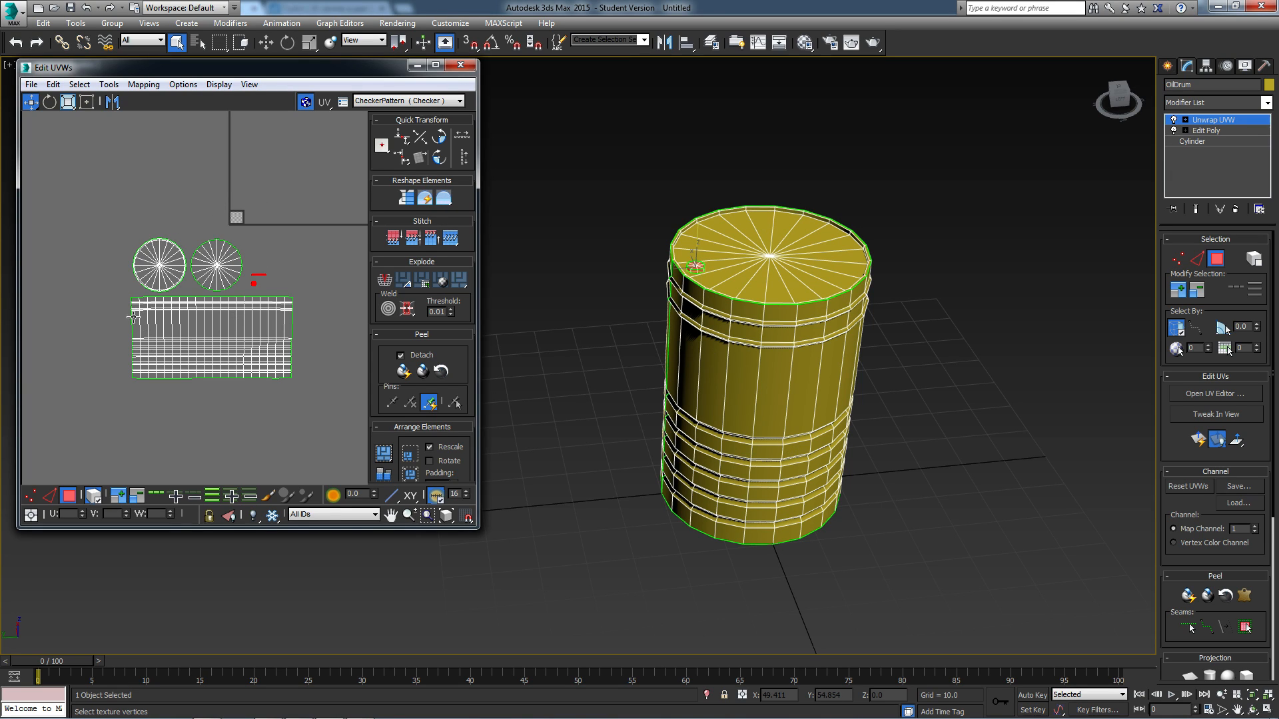
{"action": "left_click", "coordinate": [274, 365]}
{"action": "left_click", "coordinate": [253, 409]}
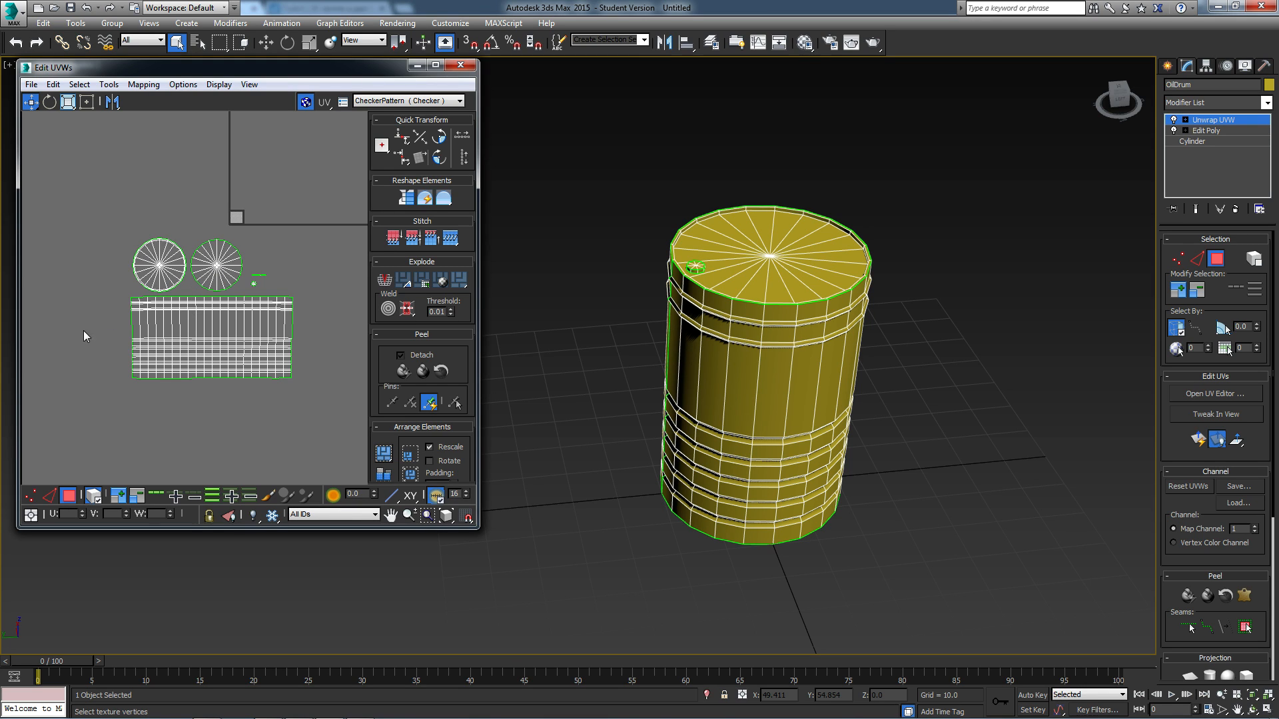
{"action": "left_click_drag", "start_coordinate": [245, 421], "coordinate": [318, 359]}
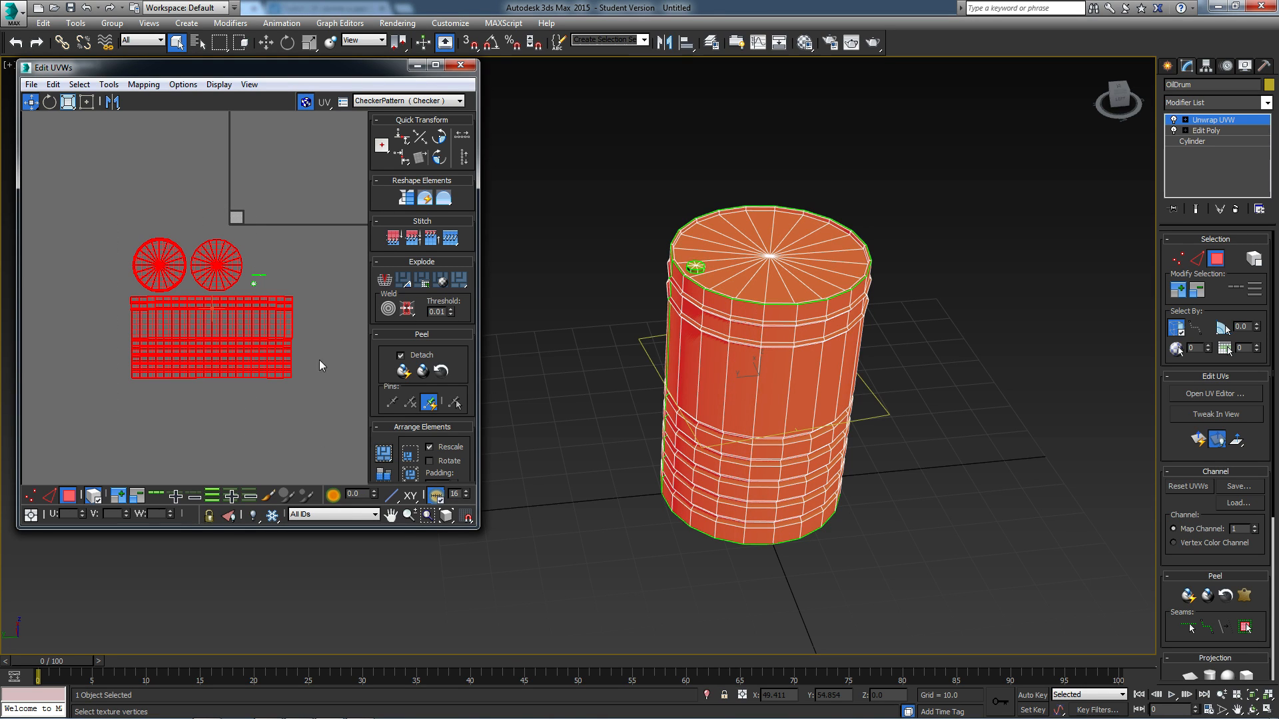
{"action": "left_click", "coordinate": [70, 327]}
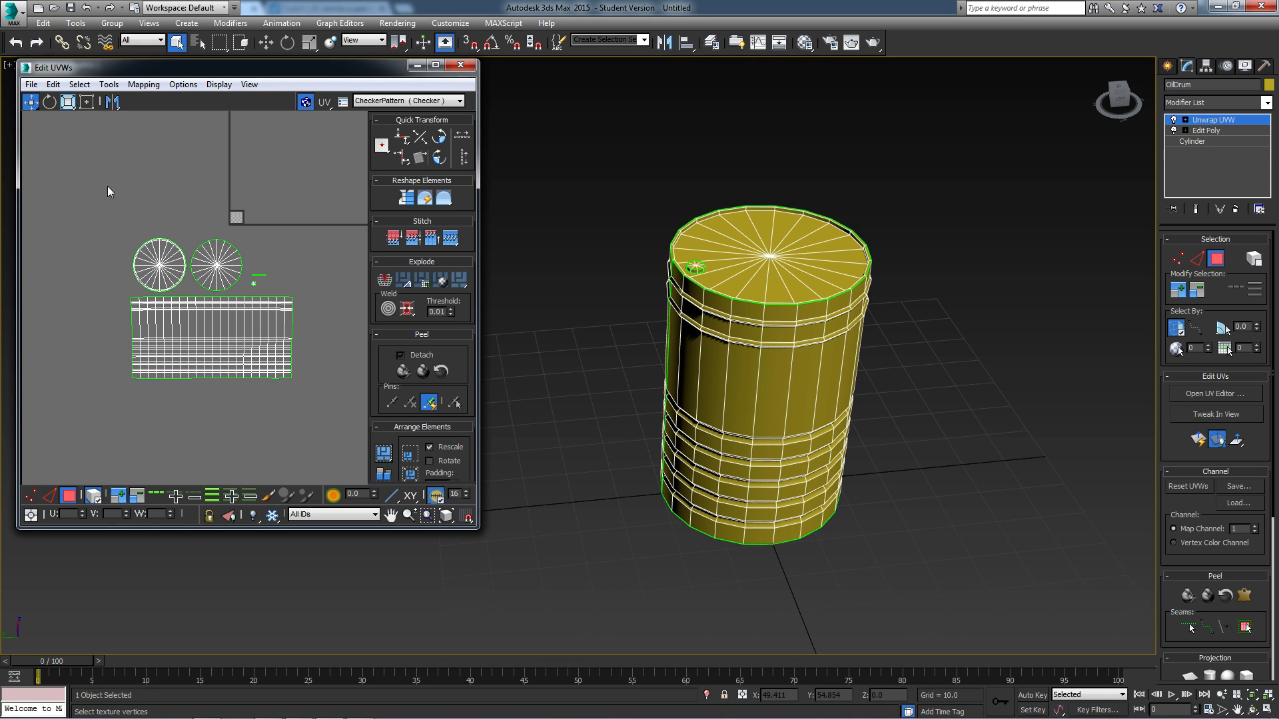
Step: Select all shells, scale them down uniformly and move them onto the checkered UV tile
{"action": "left_click_drag", "start_coordinate": [319, 416], "coordinate": [320, 415]}
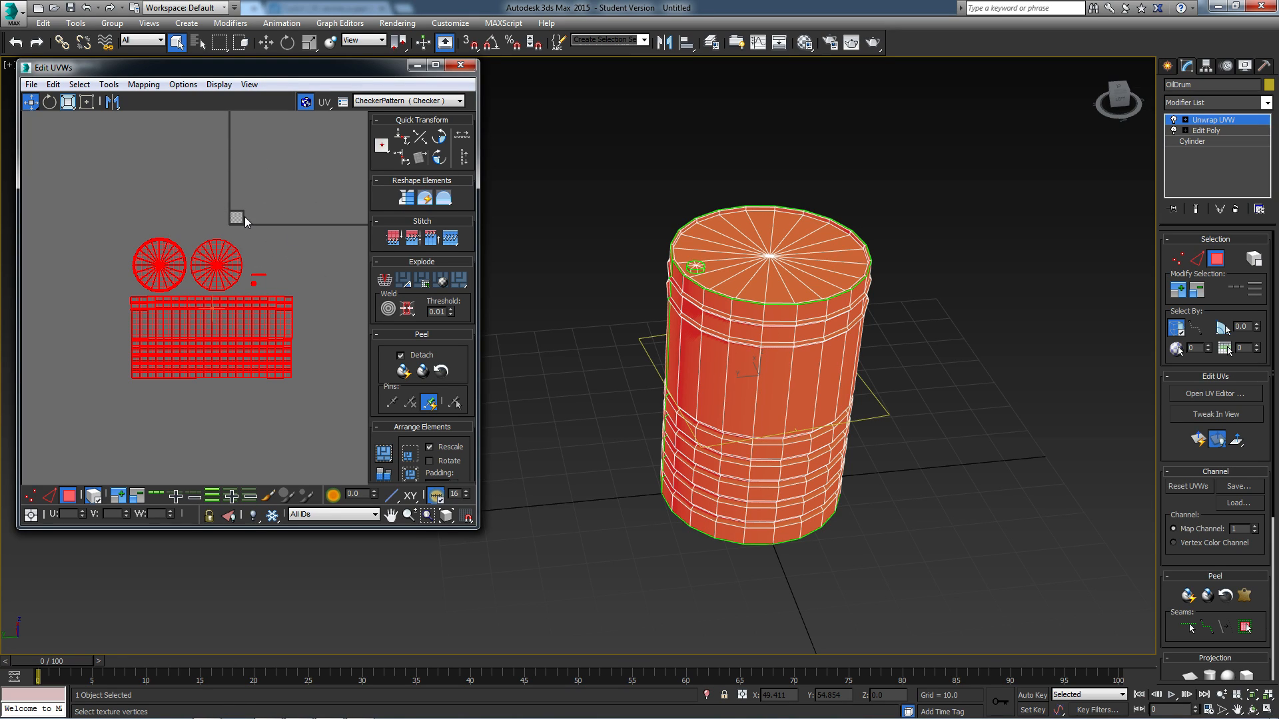
{"action": "left_click", "coordinate": [69, 103]}
{"action": "left_click_drag", "start_coordinate": [222, 261], "coordinate": [222, 427]}
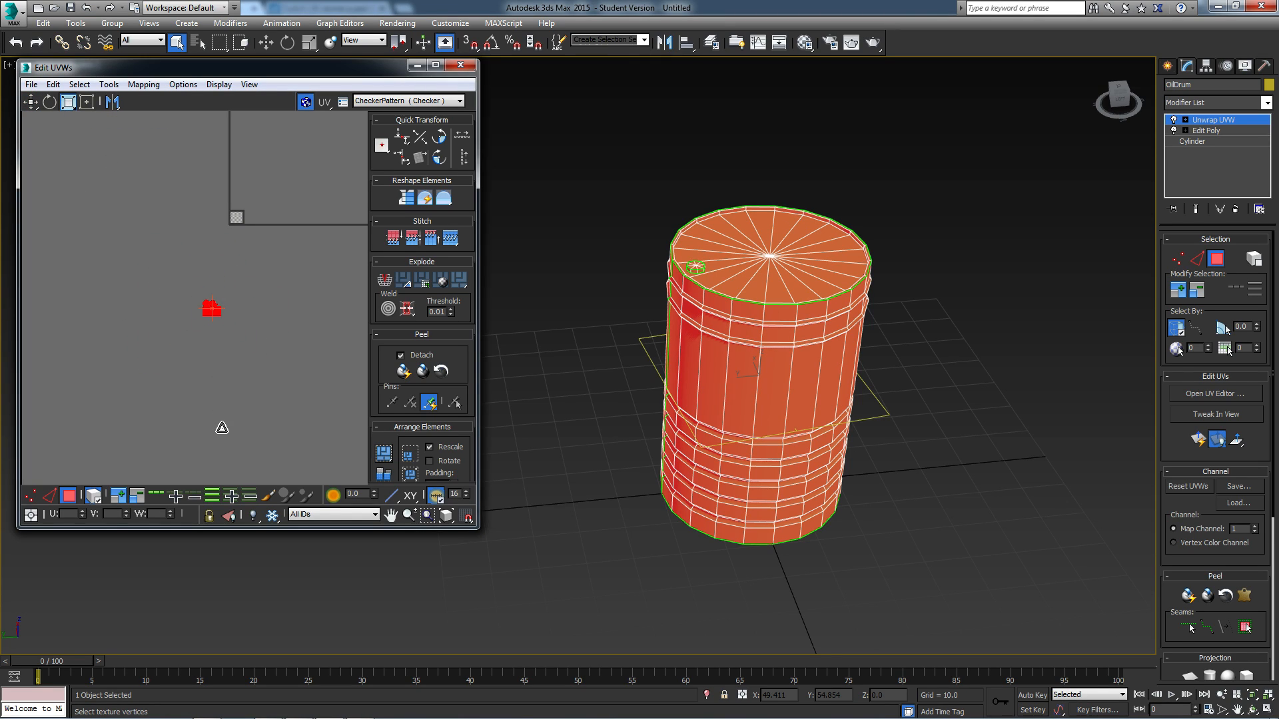
{"action": "left_click", "coordinate": [31, 102]}
{"action": "left_click_drag", "start_coordinate": [207, 314], "coordinate": [234, 222]}
{"action": "scroll", "coordinate": [240, 205], "scroll_direction": "up", "scroll_amount": 8}
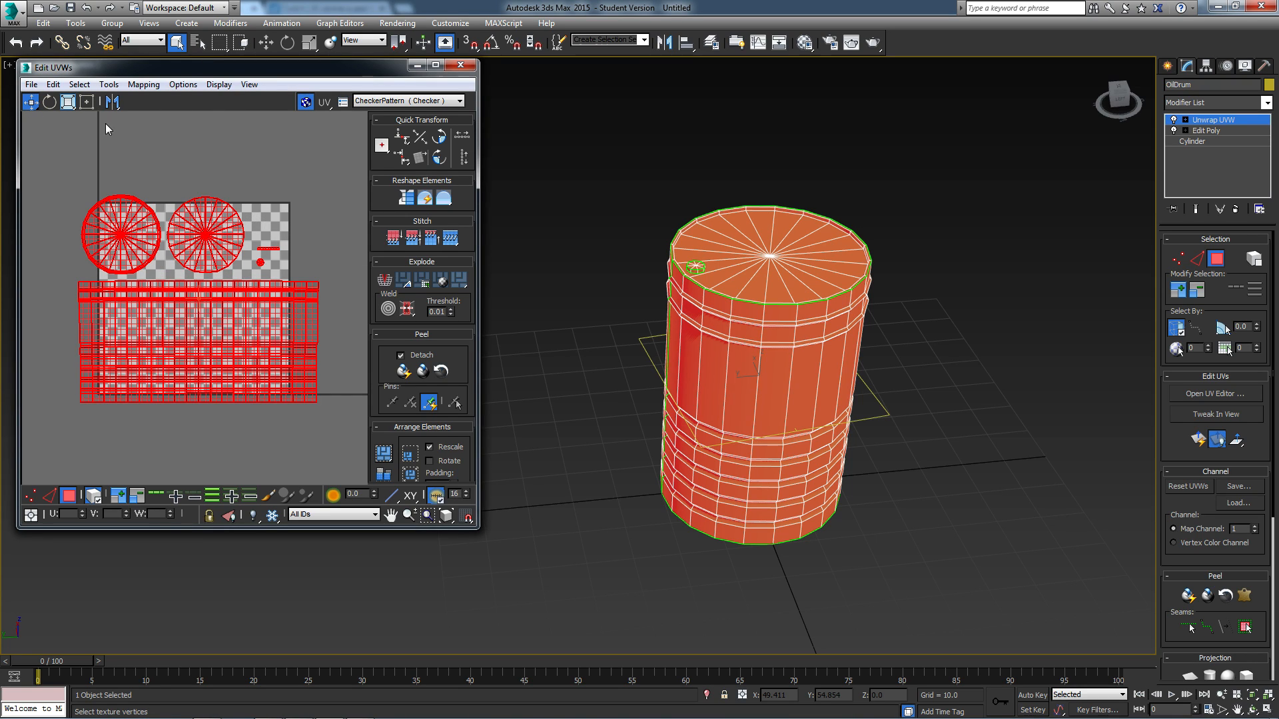
Step: Scale and position all shells together to fit inside the UV tile, and clear the selection
{"action": "key", "text": "r"}
{"action": "left_click_drag", "start_coordinate": [234, 305], "coordinate": [225, 337]}
{"action": "key", "text": "w"}
{"action": "key", "text": "r"}
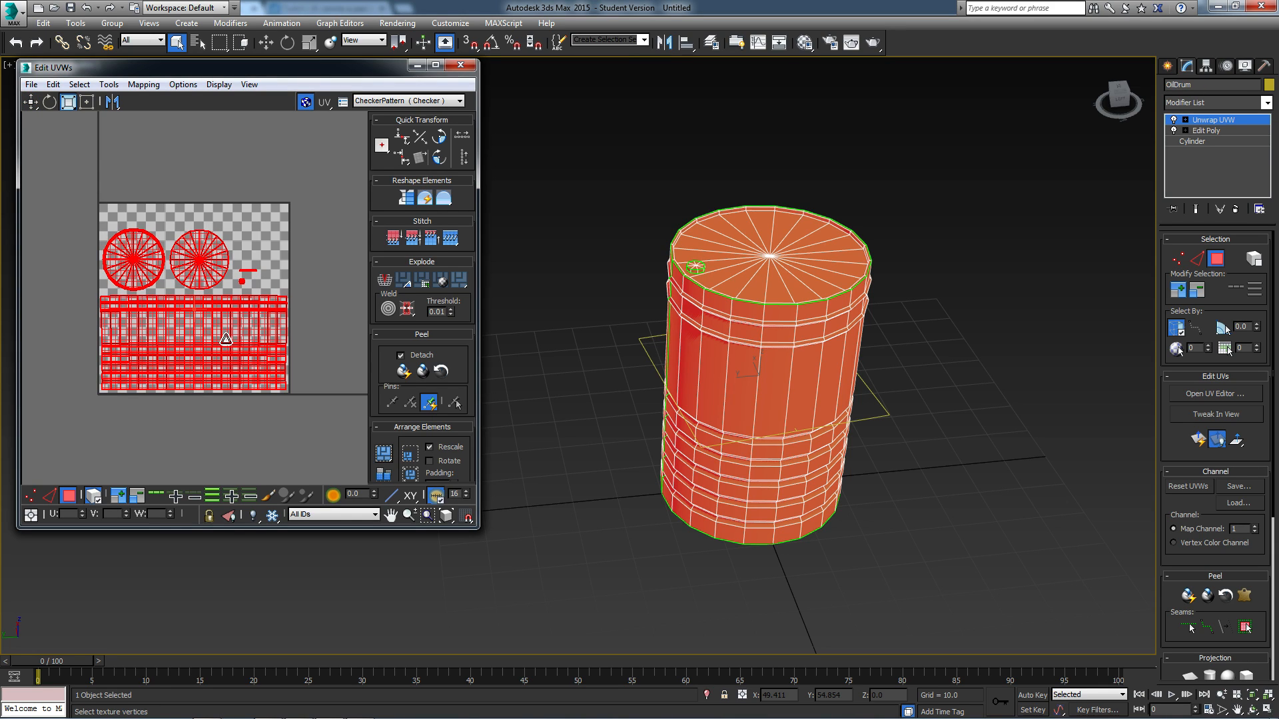
{"action": "middle_click_drag", "start_coordinate": [216, 333], "coordinate": [215, 298]}
{"action": "scroll", "coordinate": [216, 298], "scroll_direction": "up", "scroll_amount": 3}
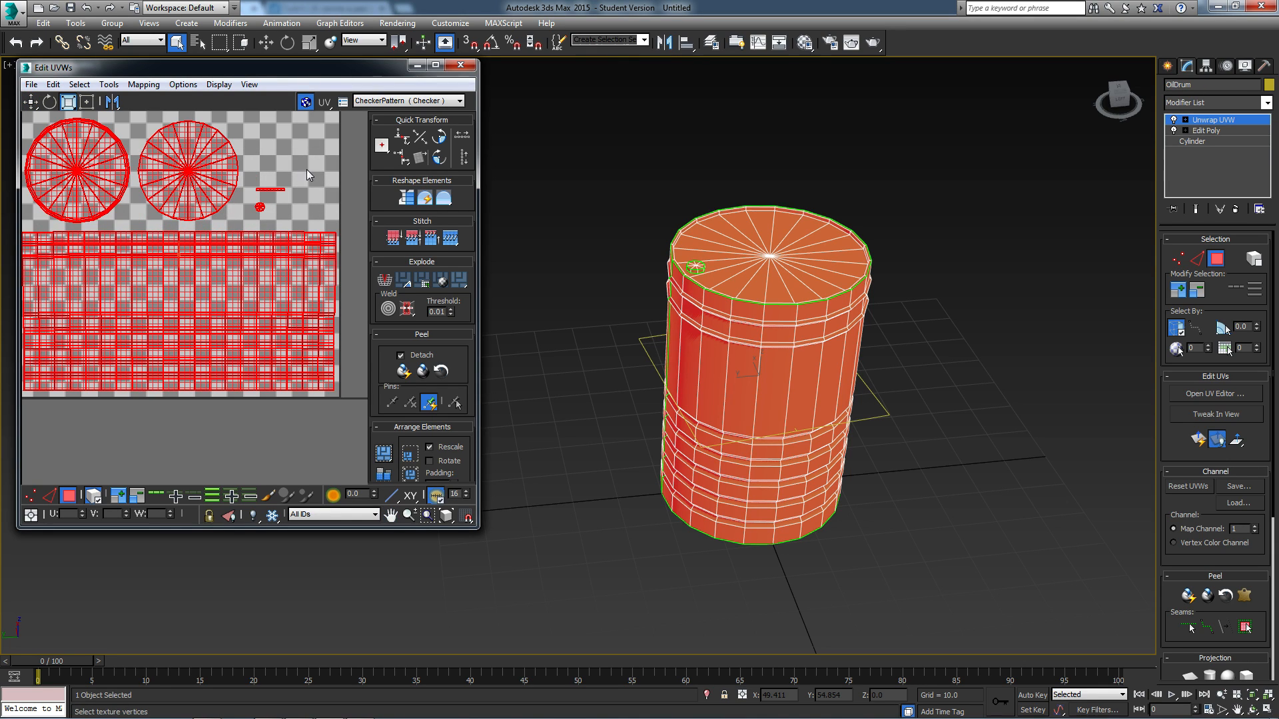
{"action": "key", "text": "w"}
{"action": "middle_click_drag", "start_coordinate": [187, 187], "coordinate": [218, 218]}
{"action": "left_click", "coordinate": [276, 211]}
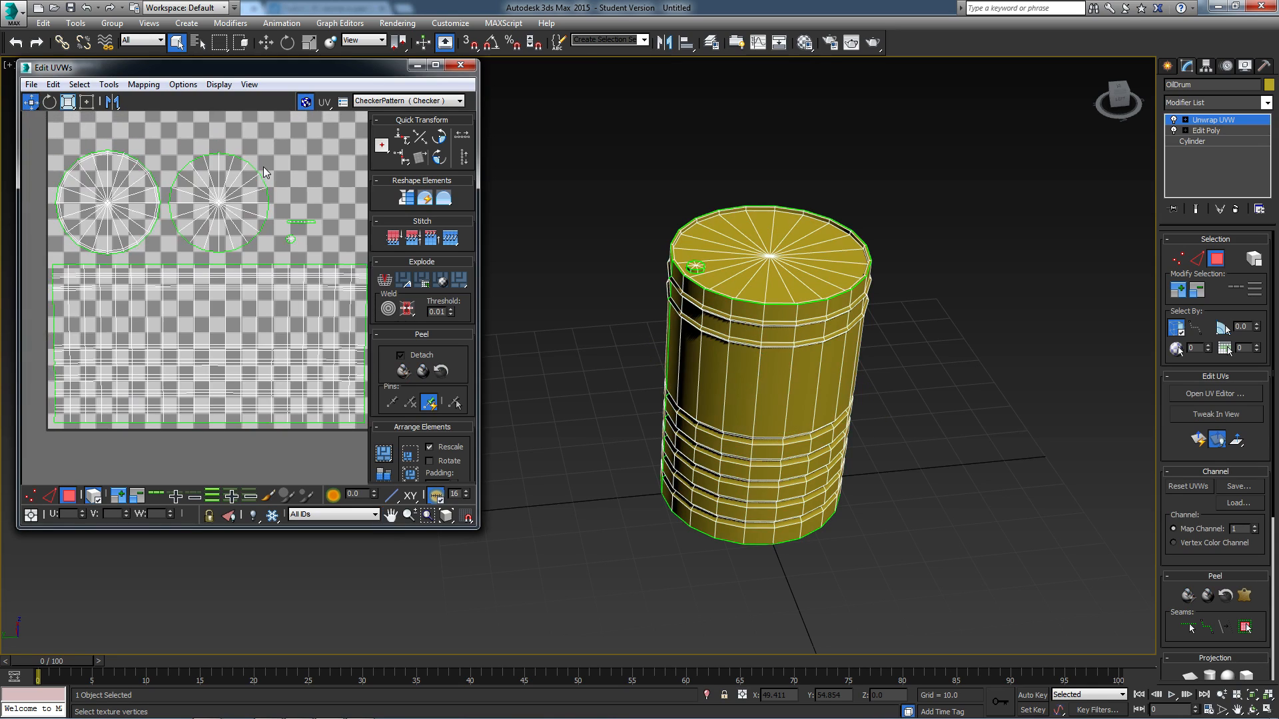
Step: Select the small cap's top and side strip shells and scale them up together
{"action": "scroll", "coordinate": [228, 212], "scroll_direction": "down", "scroll_amount": 2}
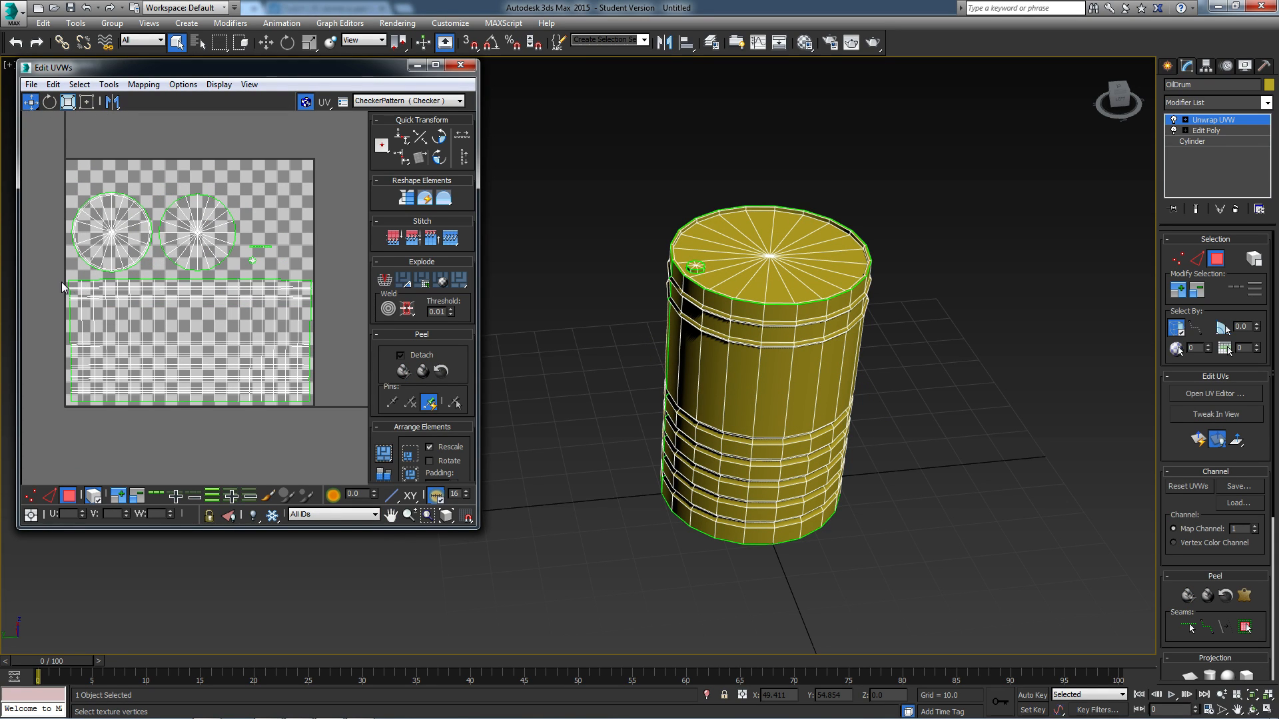
{"action": "scroll", "coordinate": [207, 233], "scroll_direction": "up", "scroll_amount": 3}
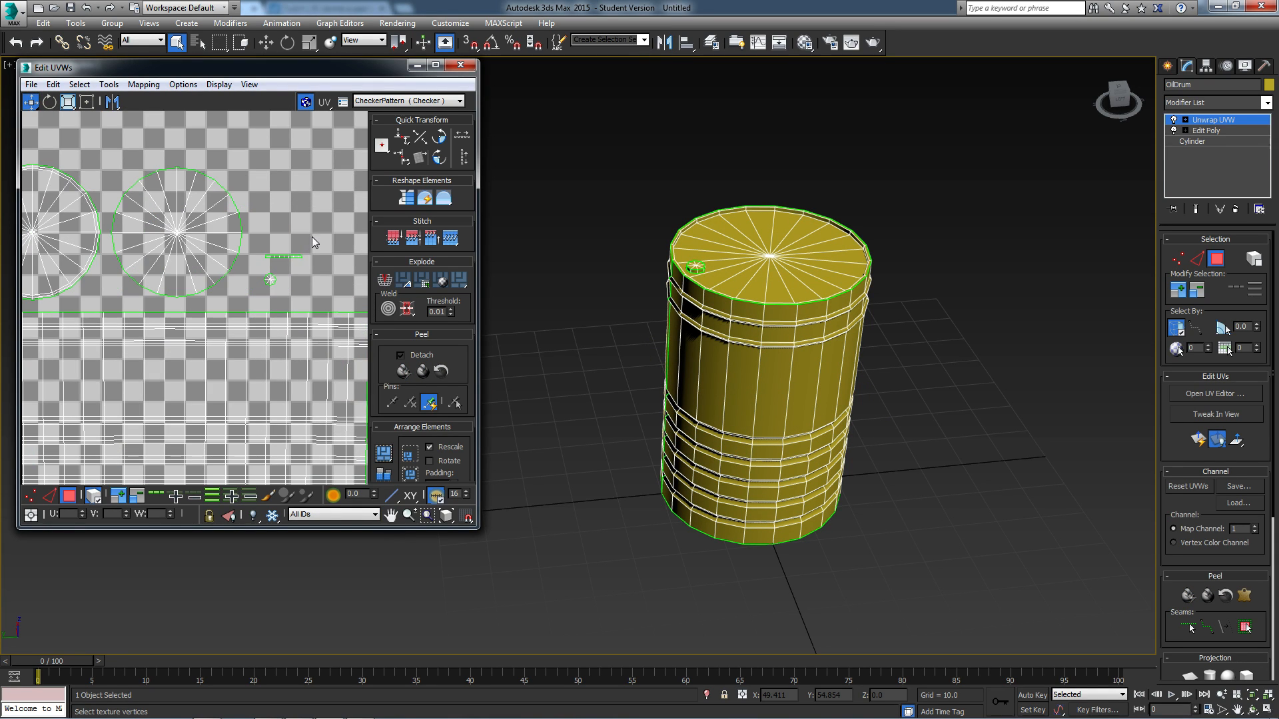
{"action": "left_click", "coordinate": [270, 283]}
{"action": "key", "text": "r"}
{"action": "left_click_drag", "start_coordinate": [268, 281], "coordinate": [268, 216]}
{"action": "key", "text": "w"}
Step: Move the small cap's two shells so the round top sits inside the UV tile beside the drum-end shells
{"action": "middle_click_drag", "start_coordinate": [277, 251], "coordinate": [223, 272]}
{"action": "key", "text": "w"}
{"action": "left_click_drag", "start_coordinate": [186, 322], "coordinate": [261, 243]}
{"action": "key", "text": "r"}
{"action": "scroll", "coordinate": [257, 291], "scroll_direction": "down", "scroll_amount": 3}
{"action": "middle_click_drag", "start_coordinate": [260, 281], "coordinate": [255, 294]}
{"action": "scroll", "coordinate": [255, 294], "scroll_direction": "down", "scroll_amount": 2}
{"action": "key", "text": "w"}
{"action": "left_click_drag", "start_coordinate": [223, 333], "coordinate": [254, 303]}
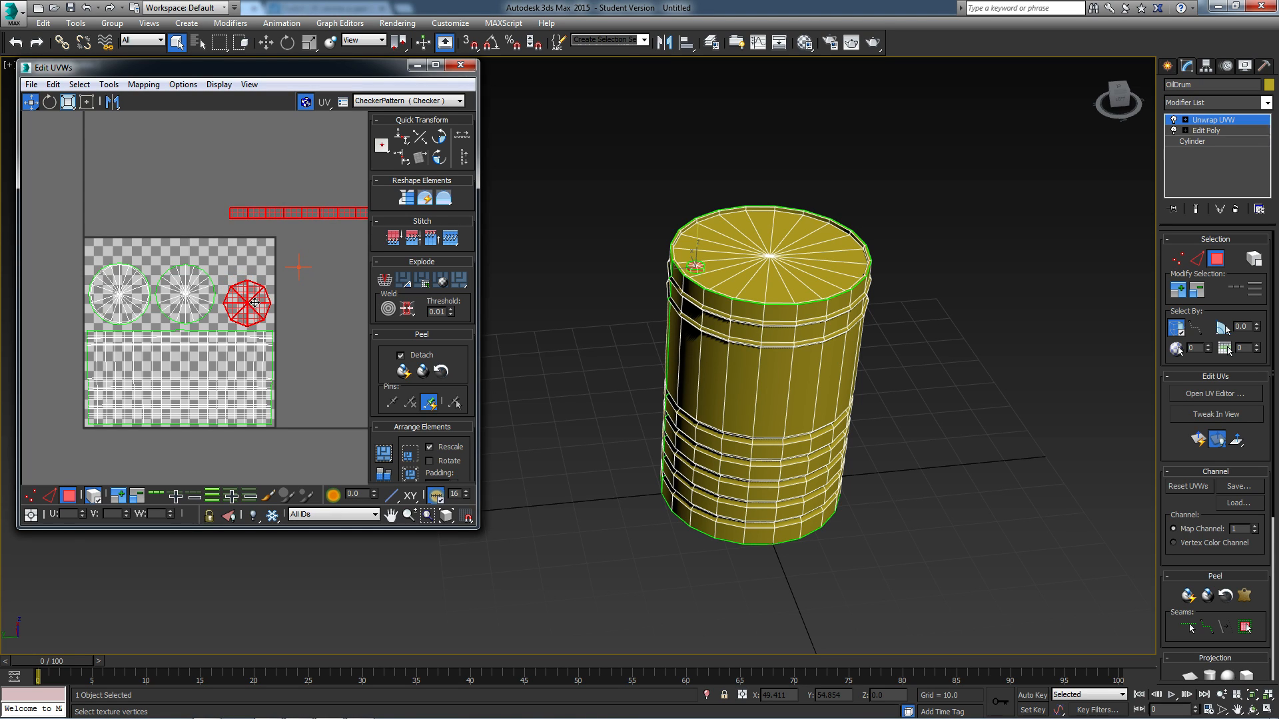
Step: Select the small cap's side strip alone, move it into the UV tile above the round shells, and clear the selection
{"action": "middle_click_drag", "start_coordinate": [257, 240], "coordinate": [190, 237]}
{"action": "left_click_drag", "start_coordinate": [131, 189], "coordinate": [324, 223]}
{"action": "middle_click_drag", "start_coordinate": [153, 223], "coordinate": [265, 191]}
{"action": "left_click_drag", "start_coordinate": [309, 192], "coordinate": [191, 224]}
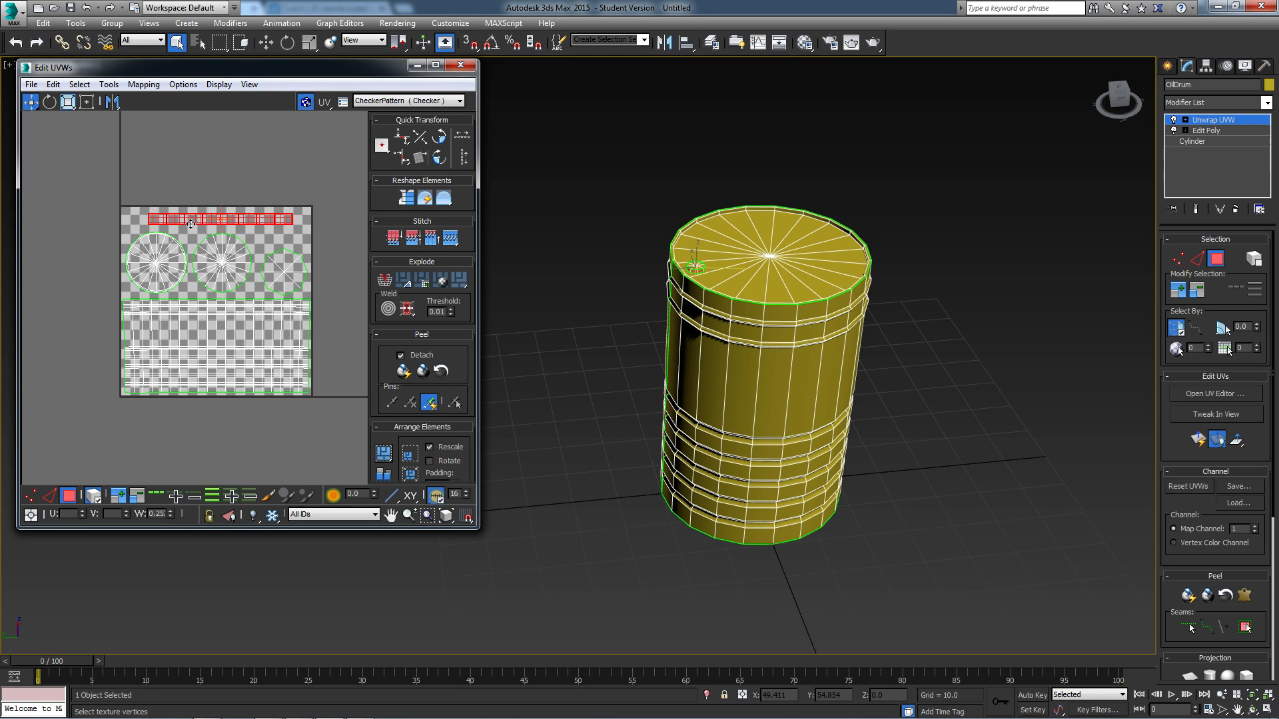
{"action": "left_click", "coordinate": [278, 251]}
{"action": "middle_click_drag", "start_coordinate": [269, 303], "coordinate": [255, 228]}
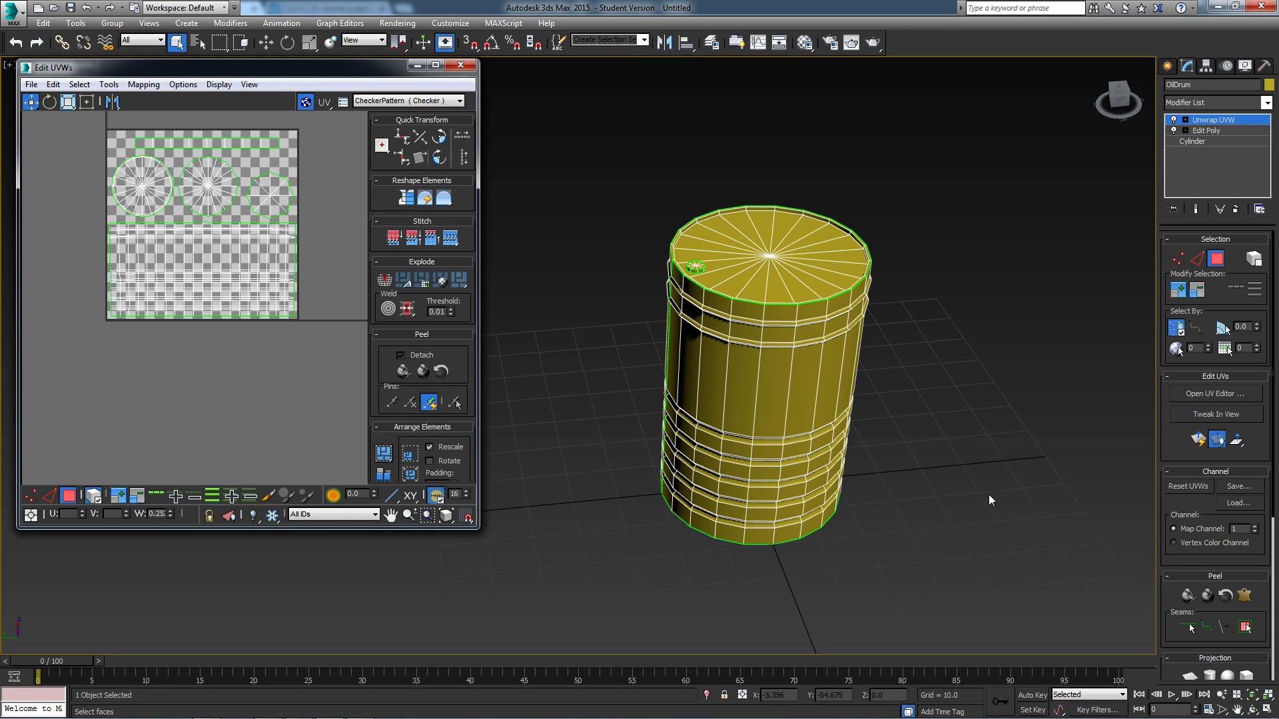
{"action": "middle_click_drag", "start_coordinate": [267, 195], "coordinate": [264, 234]}
{"action": "scroll", "coordinate": [263, 235], "scroll_direction": "down", "scroll_amount": 1}
{"action": "scroll", "coordinate": [263, 234], "scroll_direction": "up", "scroll_amount": 2}
{"action": "scroll", "coordinate": [264, 234], "scroll_direction": "up", "scroll_amount": 2}
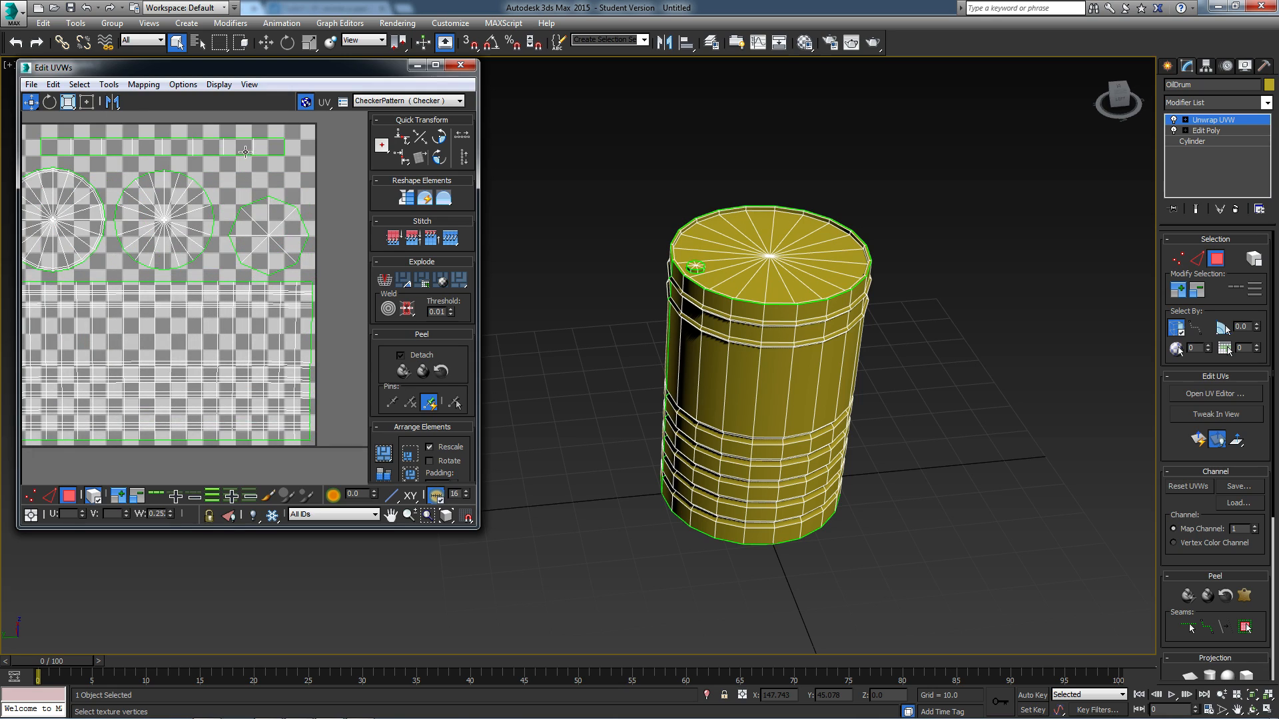
{"action": "scroll", "coordinate": [255, 255], "scroll_direction": "down", "scroll_amount": 3}
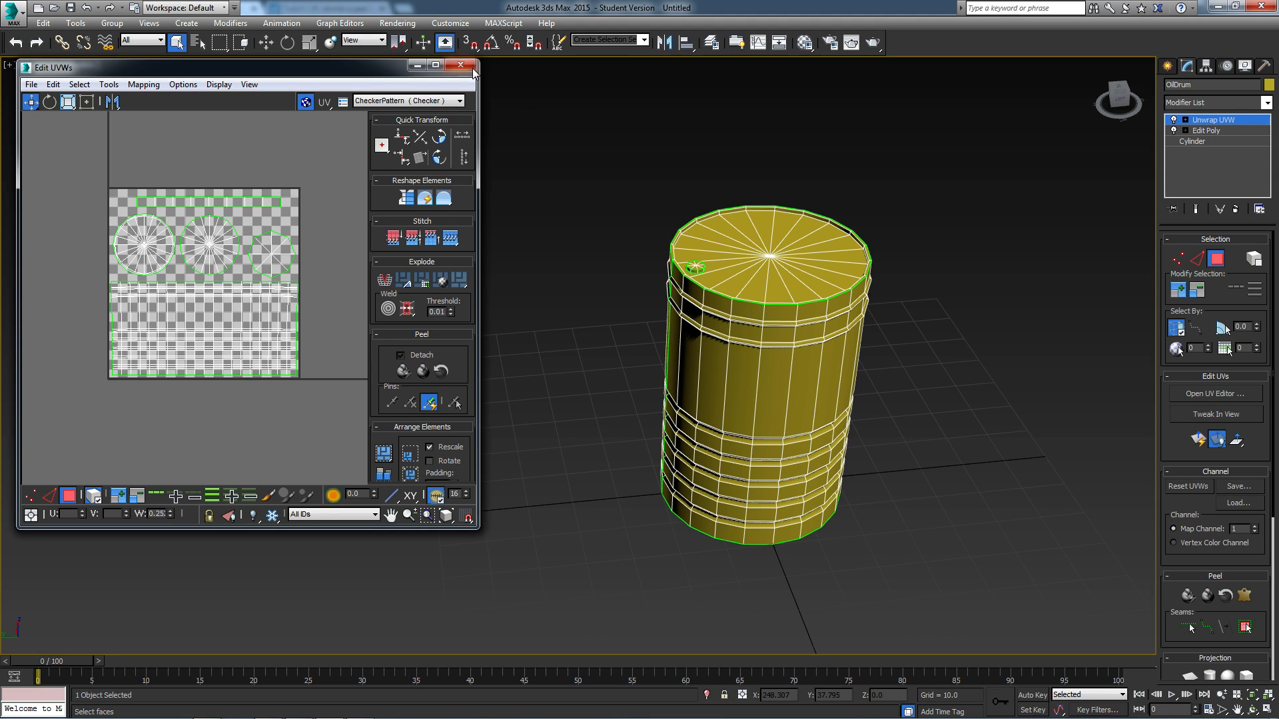
Step: Render the drum's UV layout as a 1024 × 1024 template image, moving the editor and render windows to keep them accessible
{"action": "left_click_drag", "start_coordinate": [347, 67], "coordinate": [412, 89]}
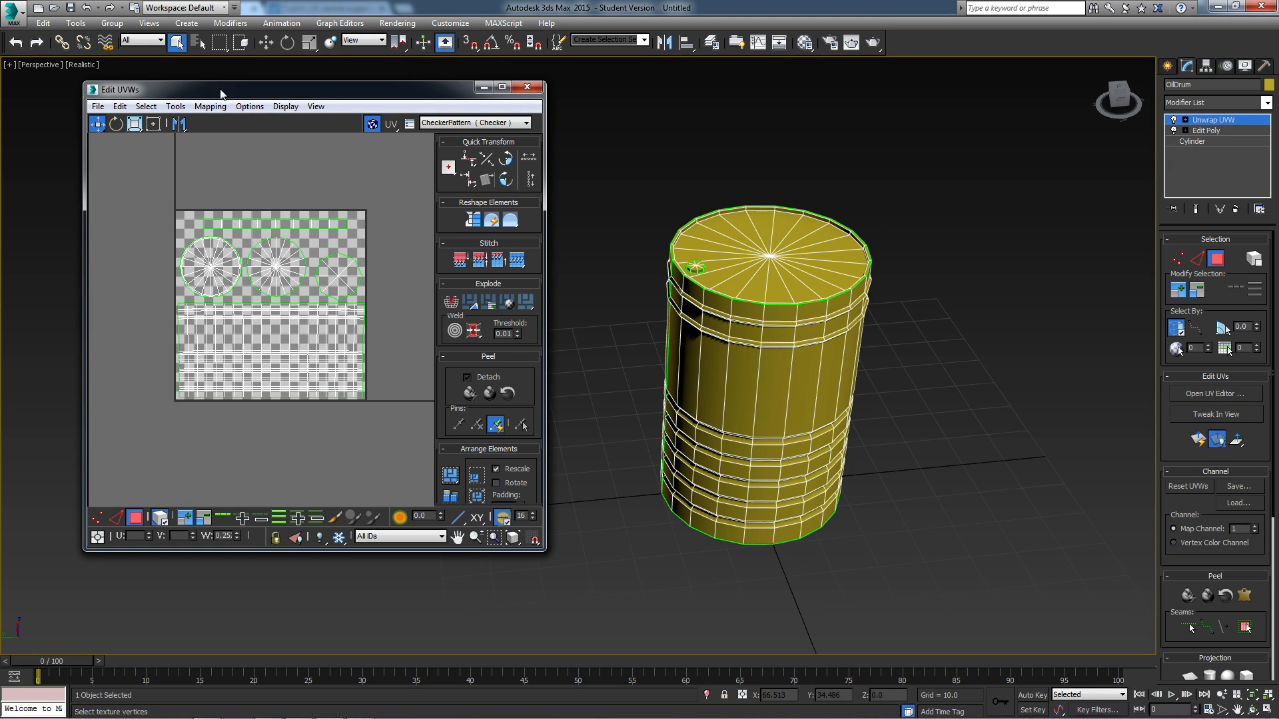
{"action": "left_click", "coordinate": [171, 111]}
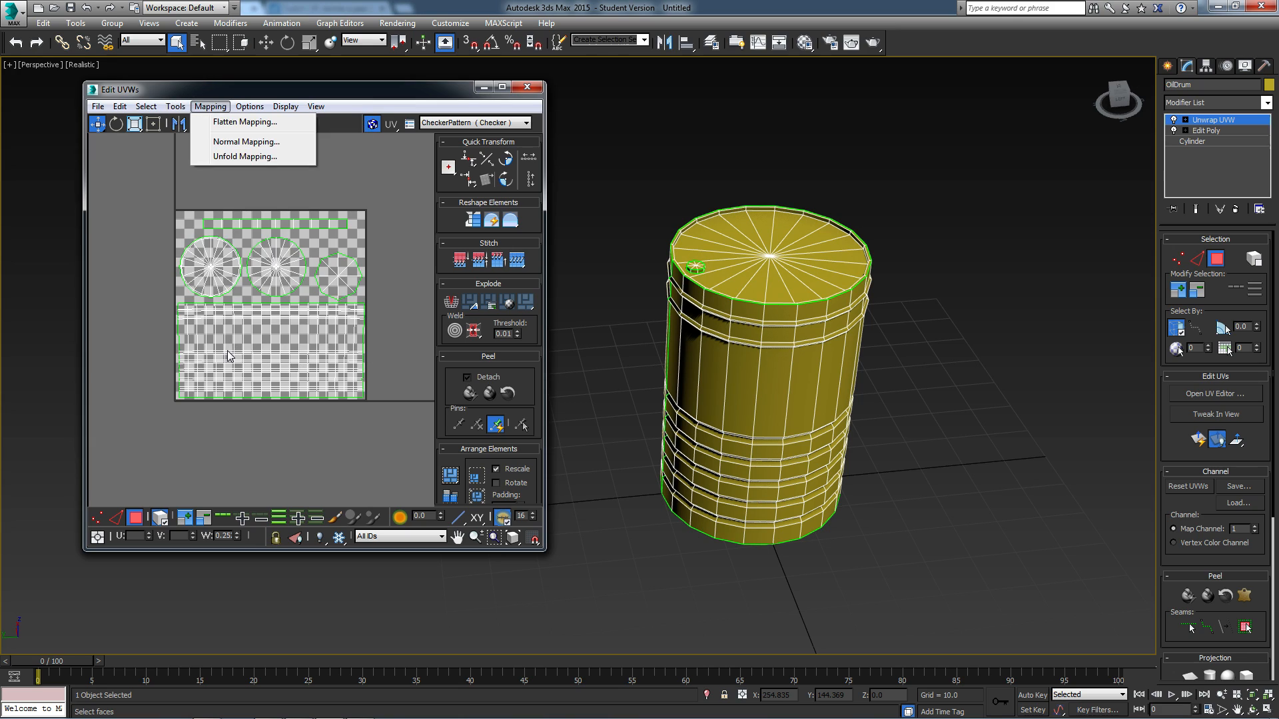
{"action": "left_click", "coordinate": [201, 355]}
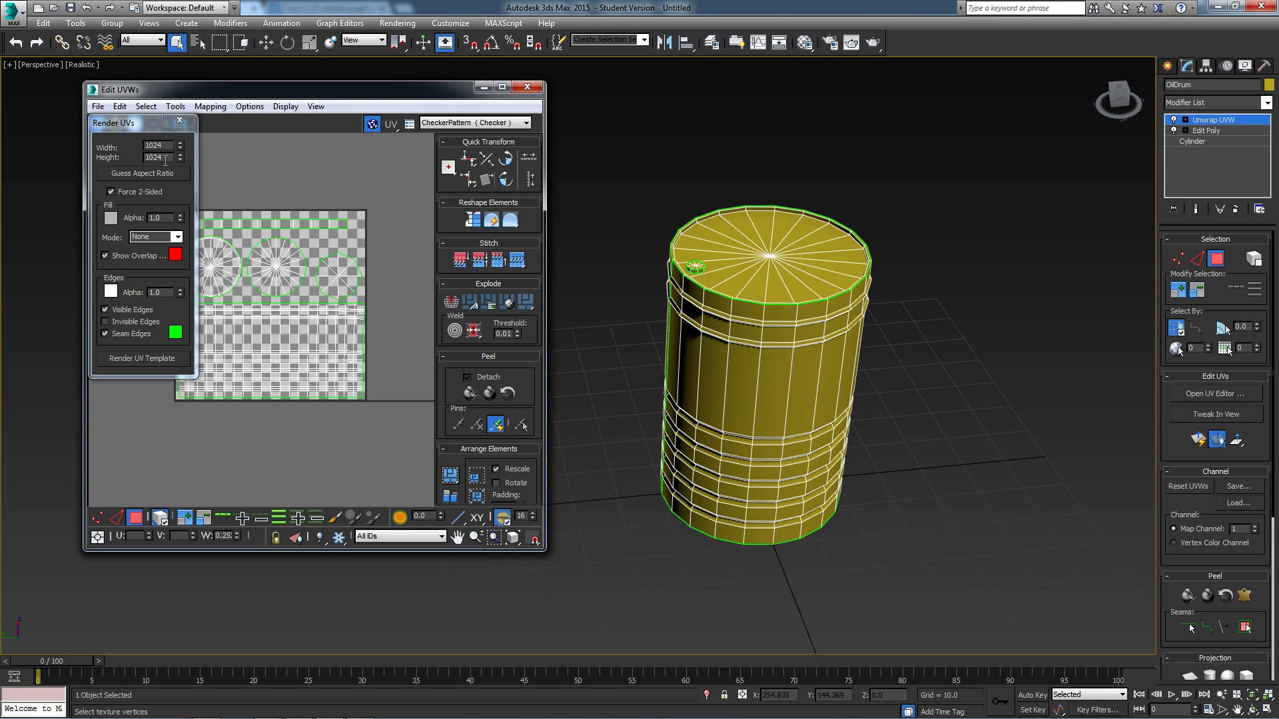
{"action": "left_click", "coordinate": [154, 359]}
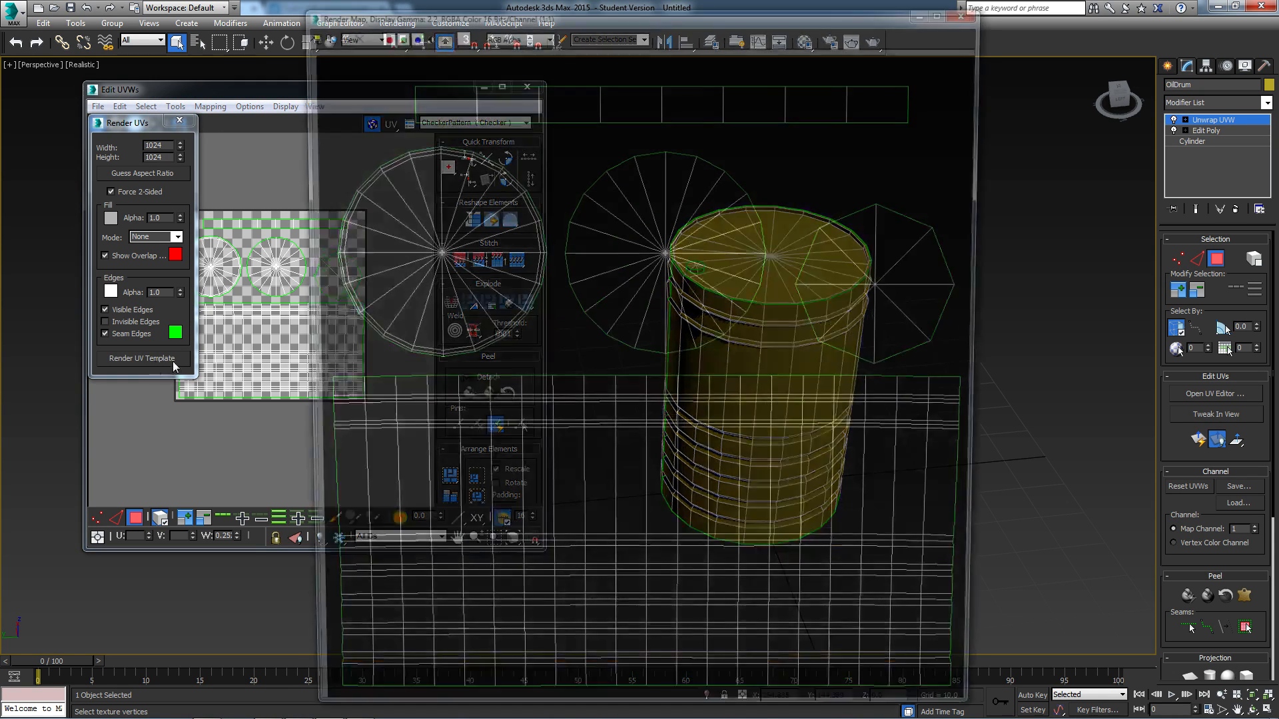
{"action": "left_click_drag", "start_coordinate": [580, 14], "coordinate": [672, 43]}
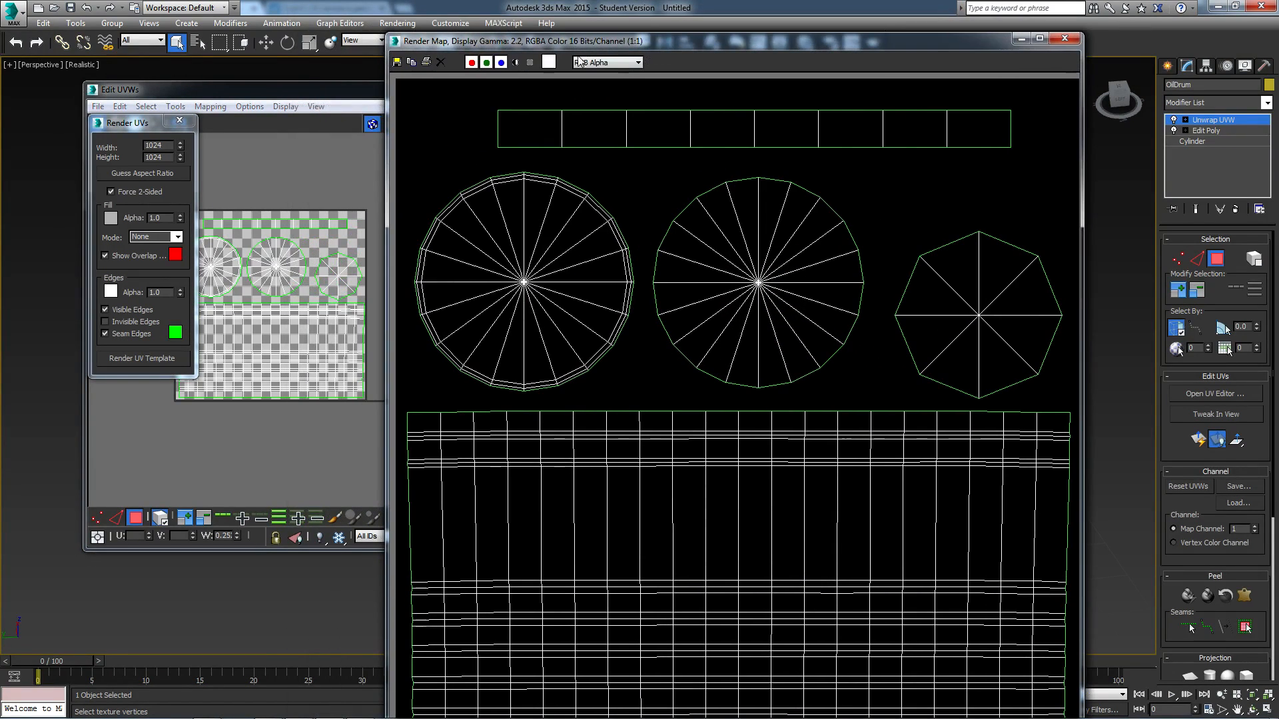
Step: Start saving the rendered UV map and create and open a folder named Stream Tut 2 inside BTEC YEar 1 Modelling
{"action": "left_click", "coordinate": [396, 62]}
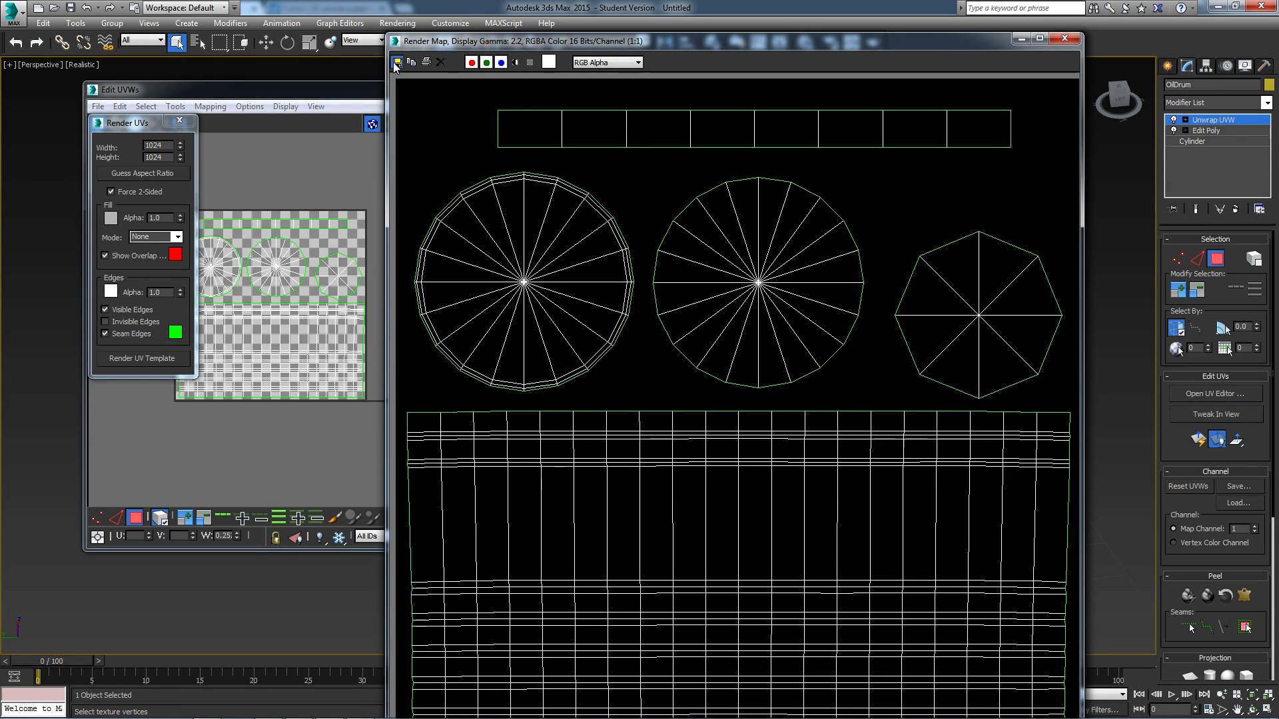
{"action": "left_click", "coordinate": [671, 106]}
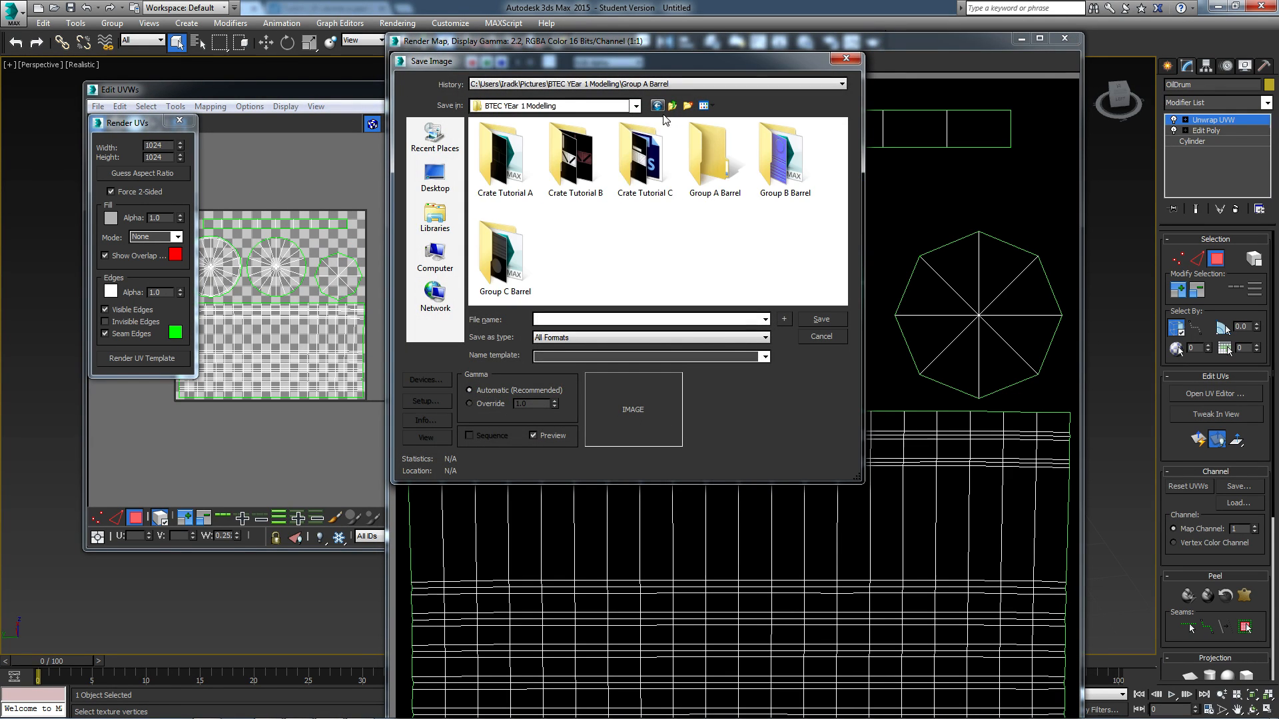
{"action": "right_click", "coordinate": [613, 234]}
{"action": "mouse_move", "coordinate": [664, 363]}
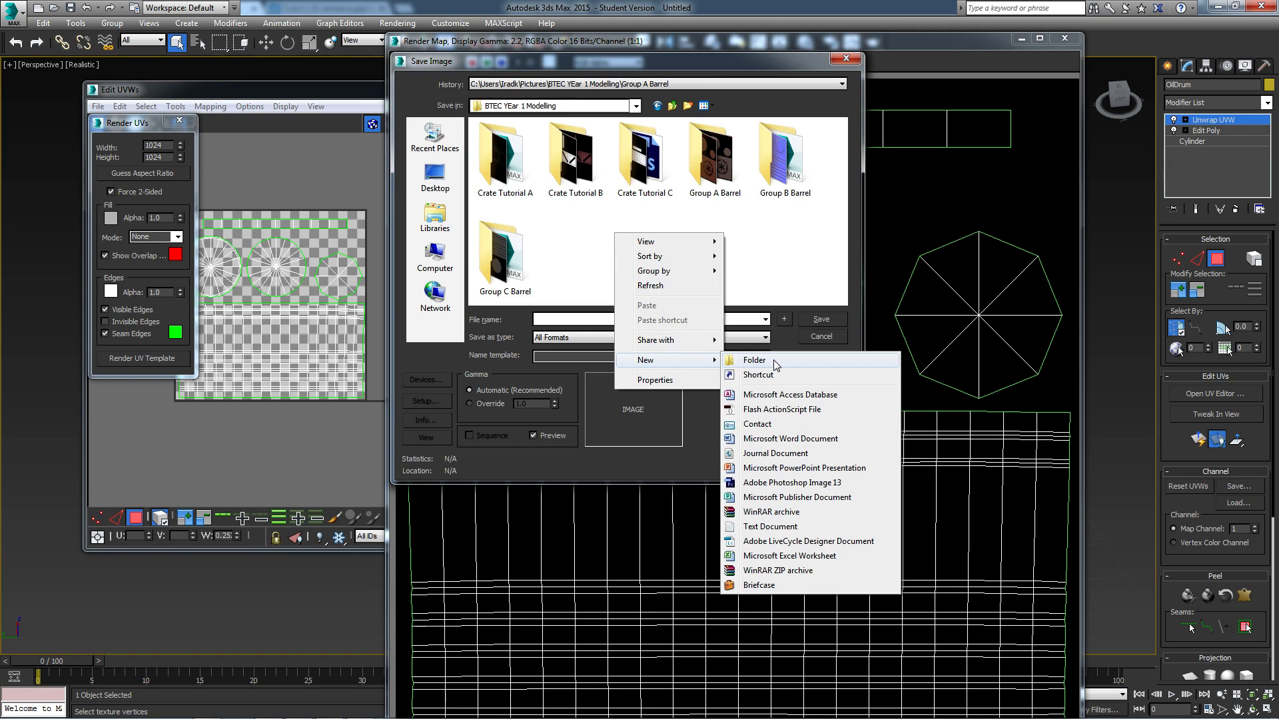
{"action": "left_click", "coordinate": [774, 359]}
{"action": "type", "text": "Stream"}
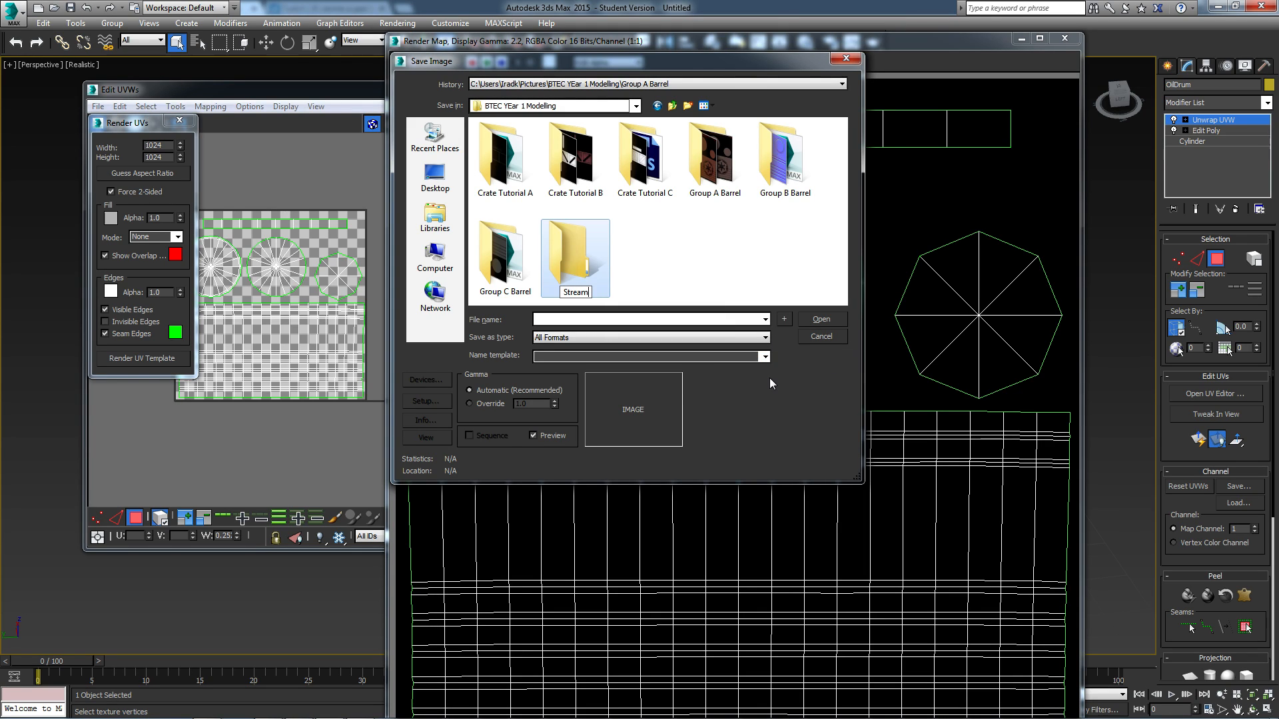
{"action": "type", "text": " Tut 2"}
{"action": "double_click", "coordinate": [590, 254]}
Step: Save the rendered UV map as a BMP image named OilDrum_UVW, accepting the format settings
{"action": "left_click", "coordinate": [580, 338]}
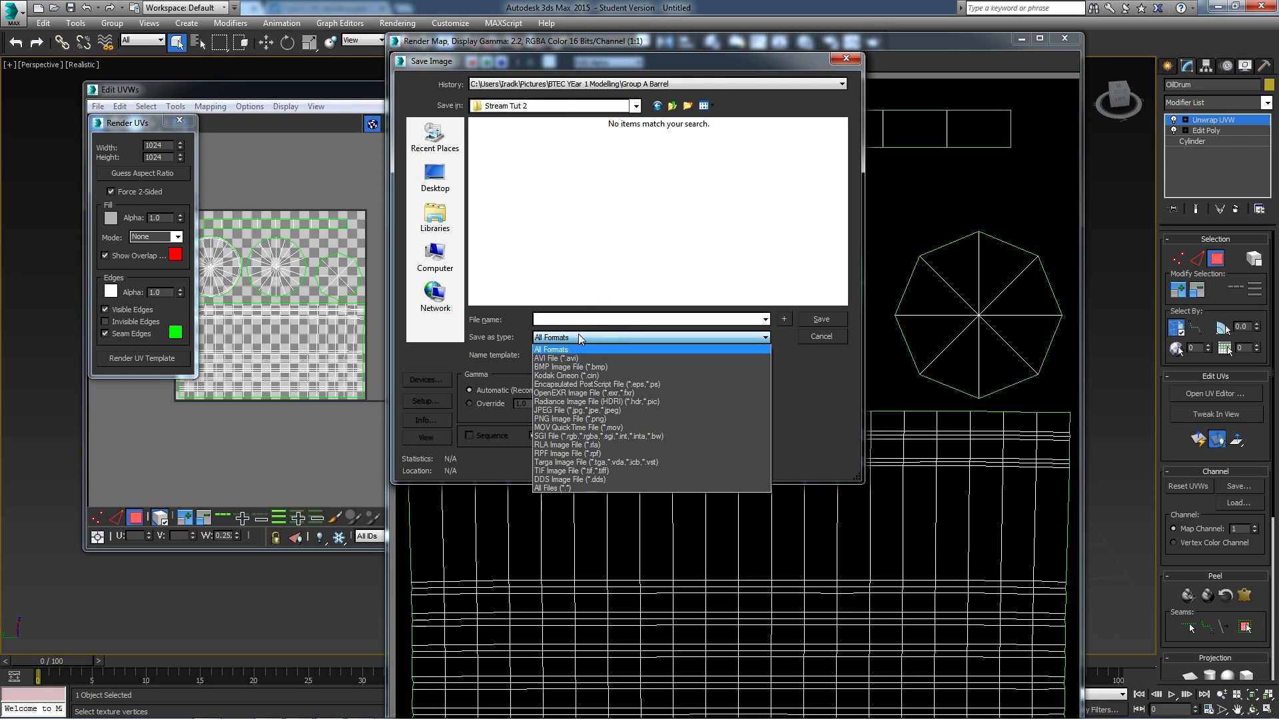
{"action": "left_click", "coordinate": [559, 367]}
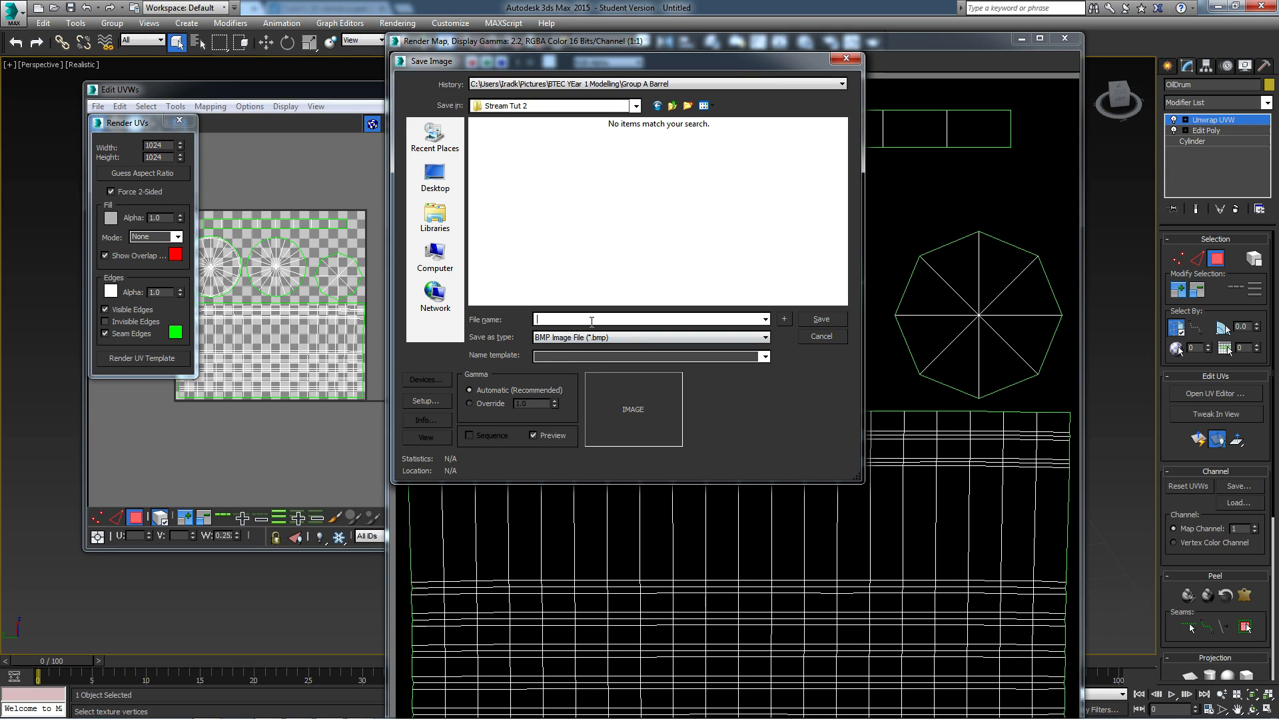
{"action": "type", "text": "OilDrum_UVW"}
{"action": "left_click", "coordinate": [838, 318]}
{"action": "left_click", "coordinate": [462, 152]}
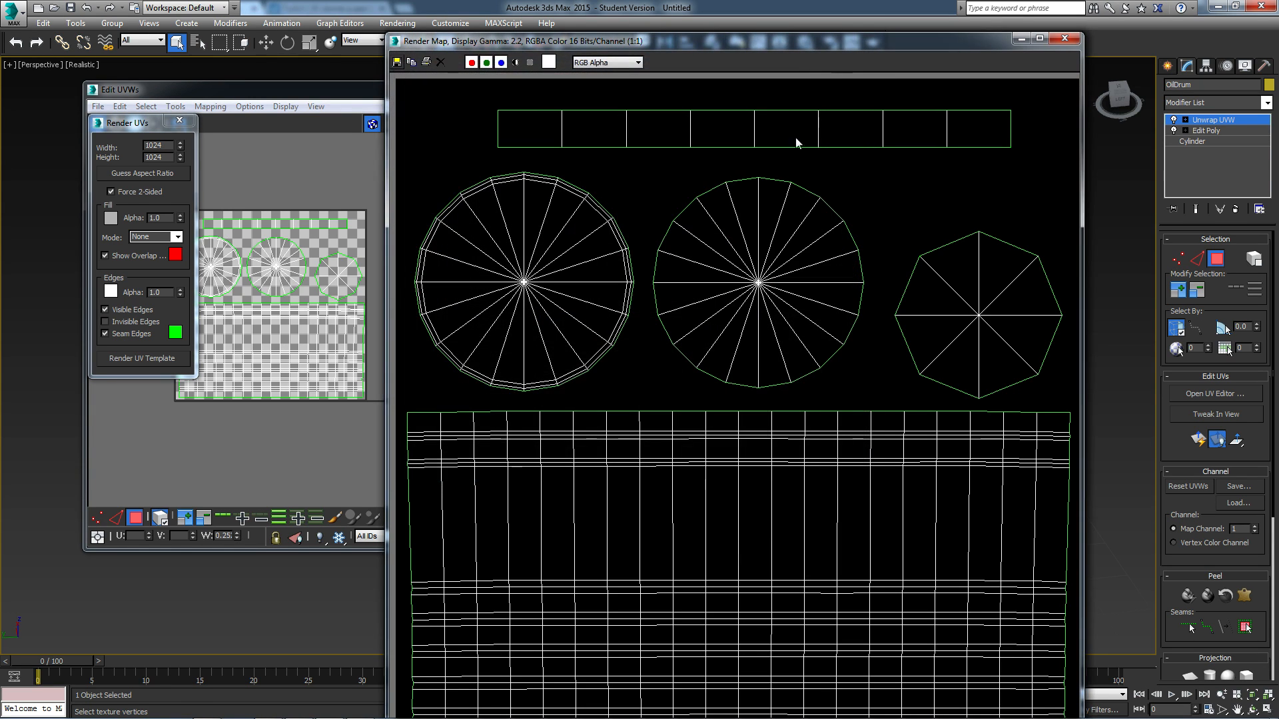
{"action": "mouse_move", "coordinate": [361, 714]}
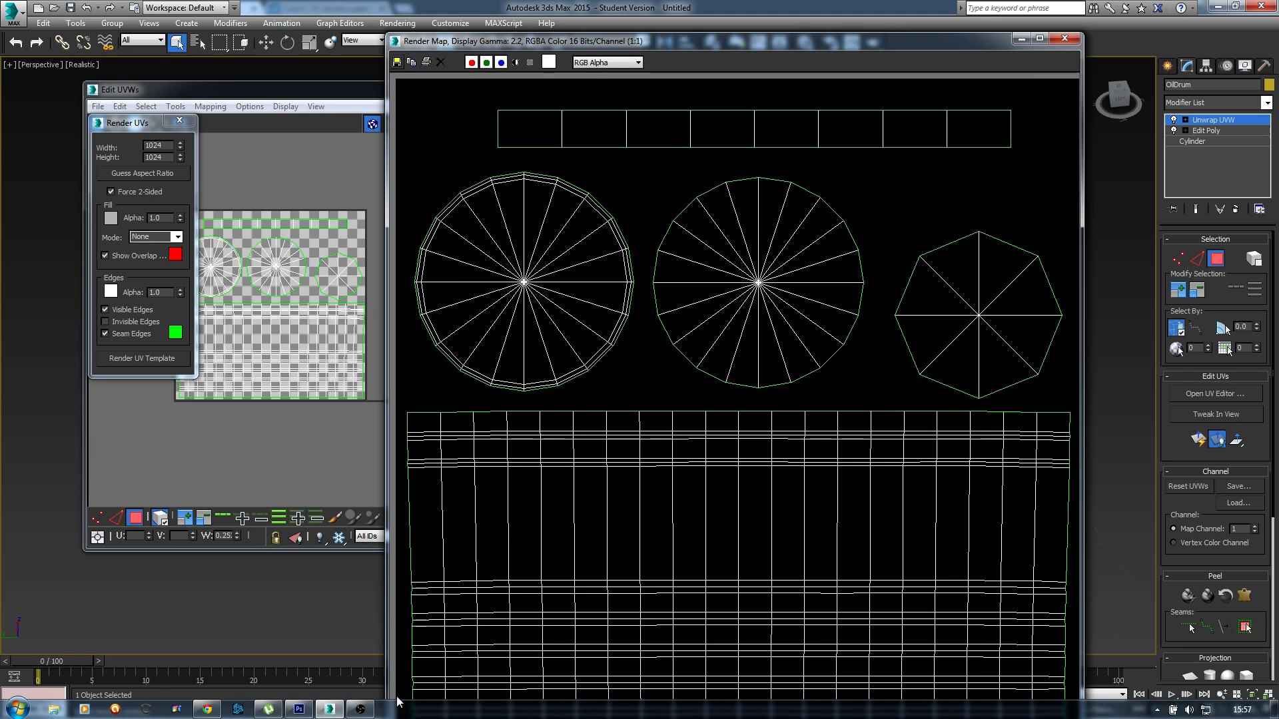